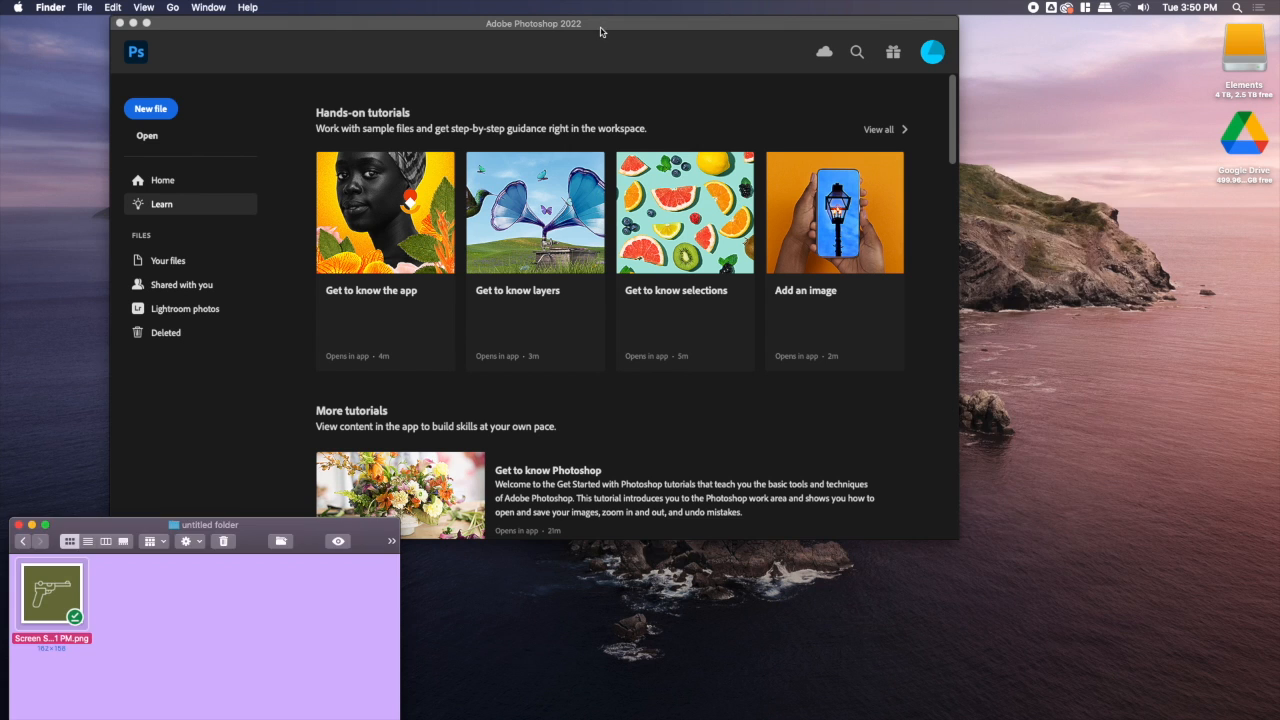
Open the pistol icon screenshot PNG from the untitled folder in Photoshop
click(601, 31)
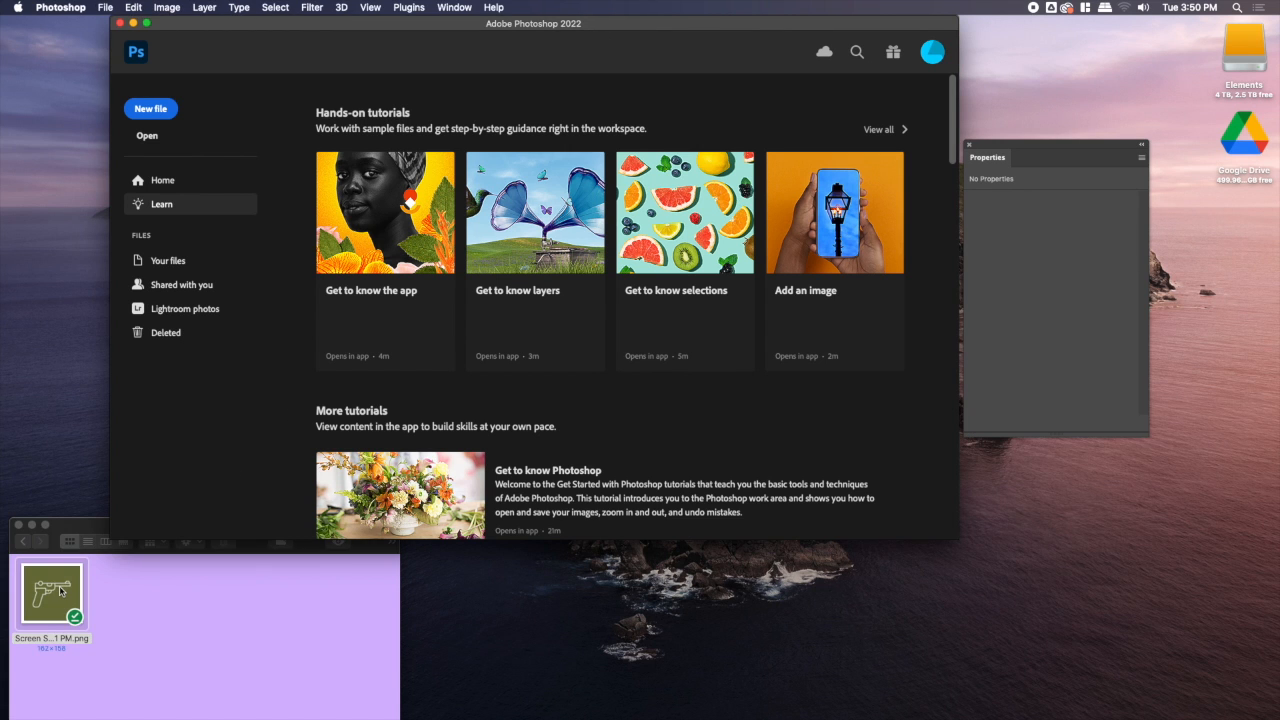
click(81, 522)
right_click(64, 594)
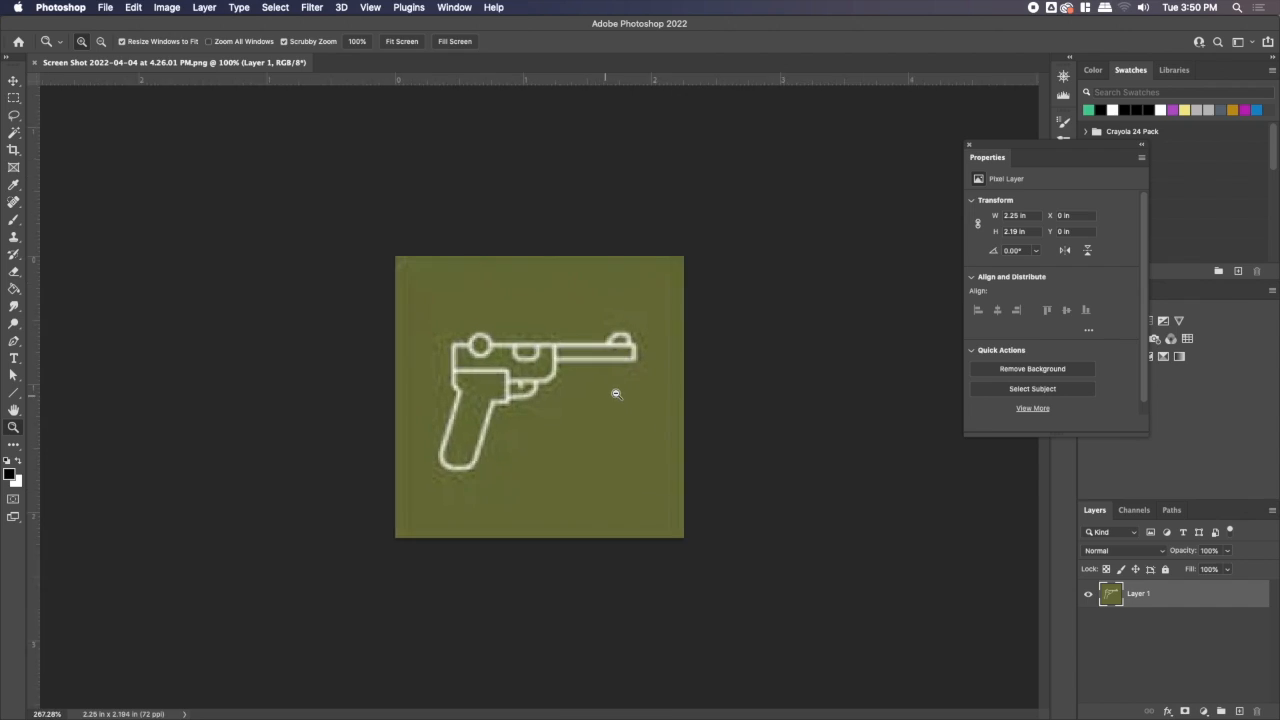
Enlarge the image to 600 percent in width and height with Nearest Neighbor resampling, and inspect the pixels of the line art
drag(614, 391, 567, 401)
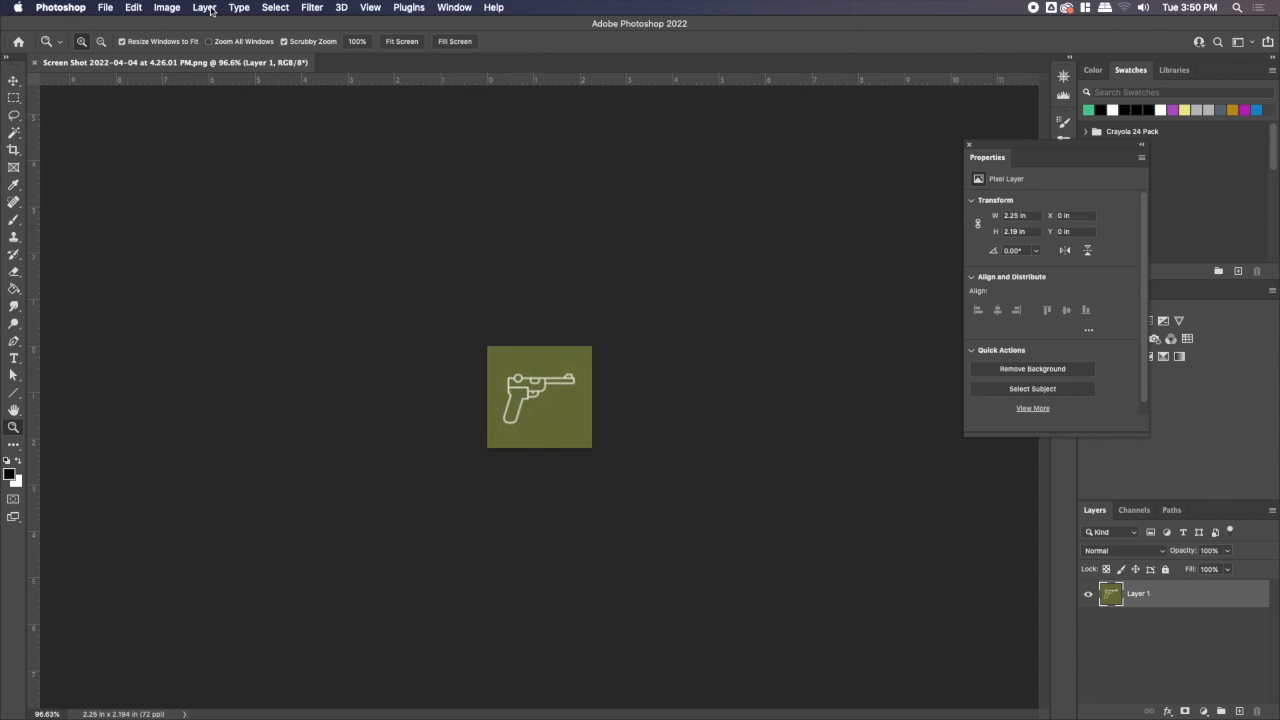
click(170, 7)
click(168, 111)
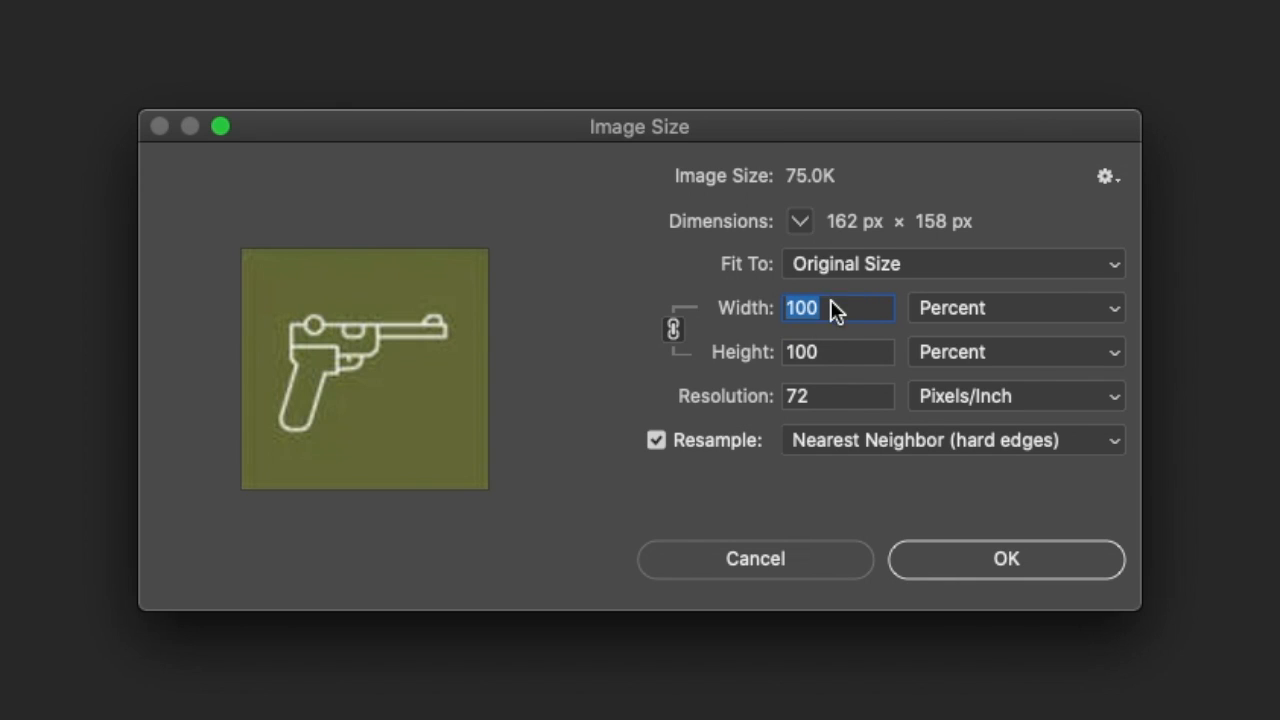
text(400)
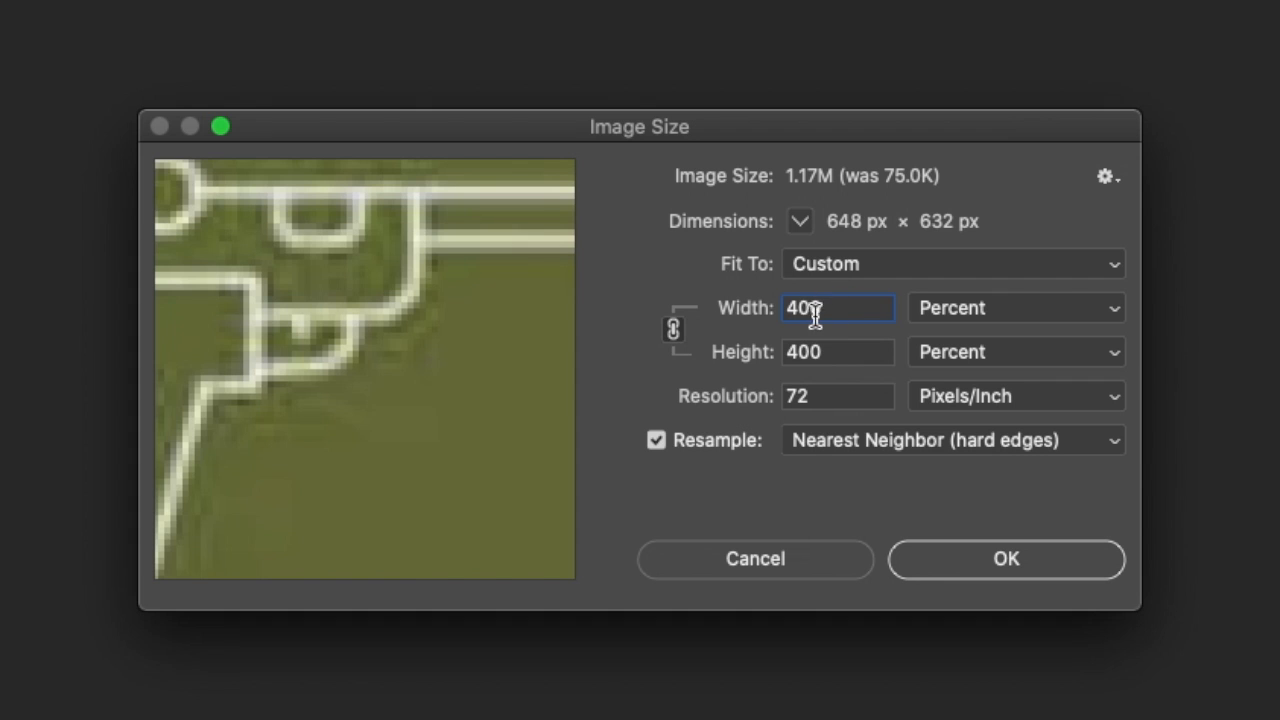
drag(808, 313, 771, 320)
text(600)
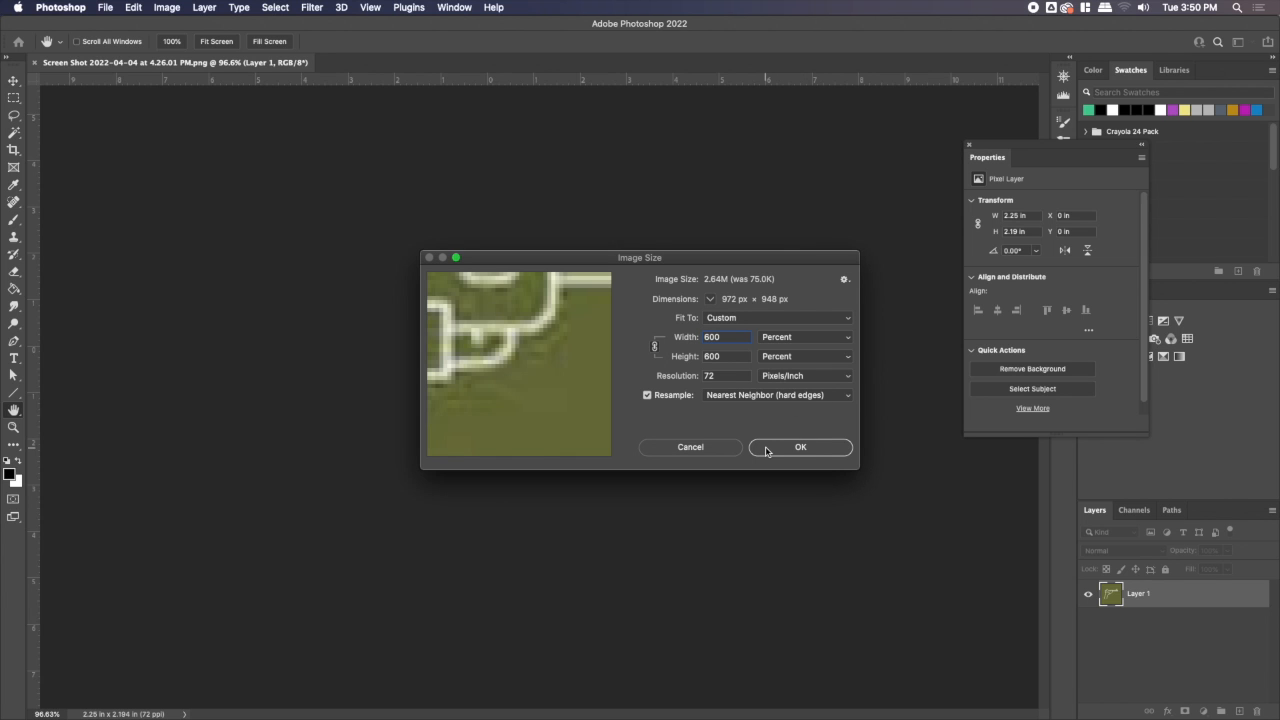
key(Return)
key(z)
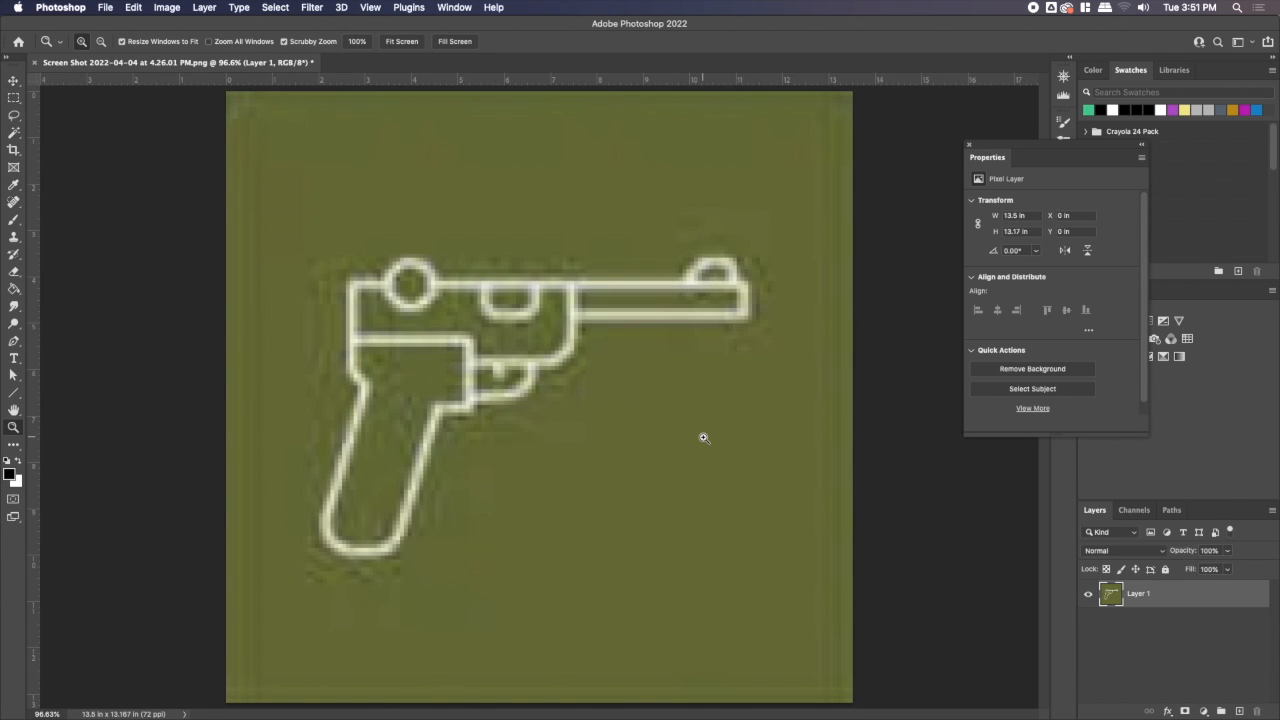
drag(511, 343, 600, 344)
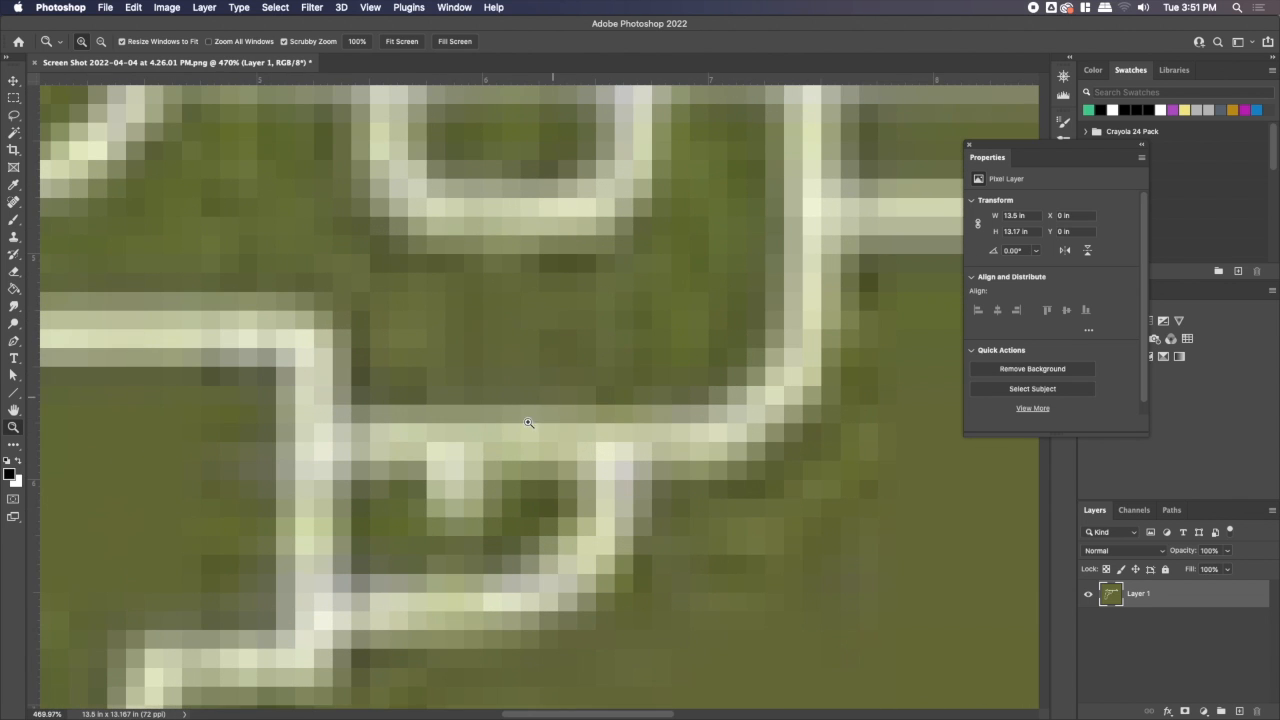
drag(562, 472, 514, 423)
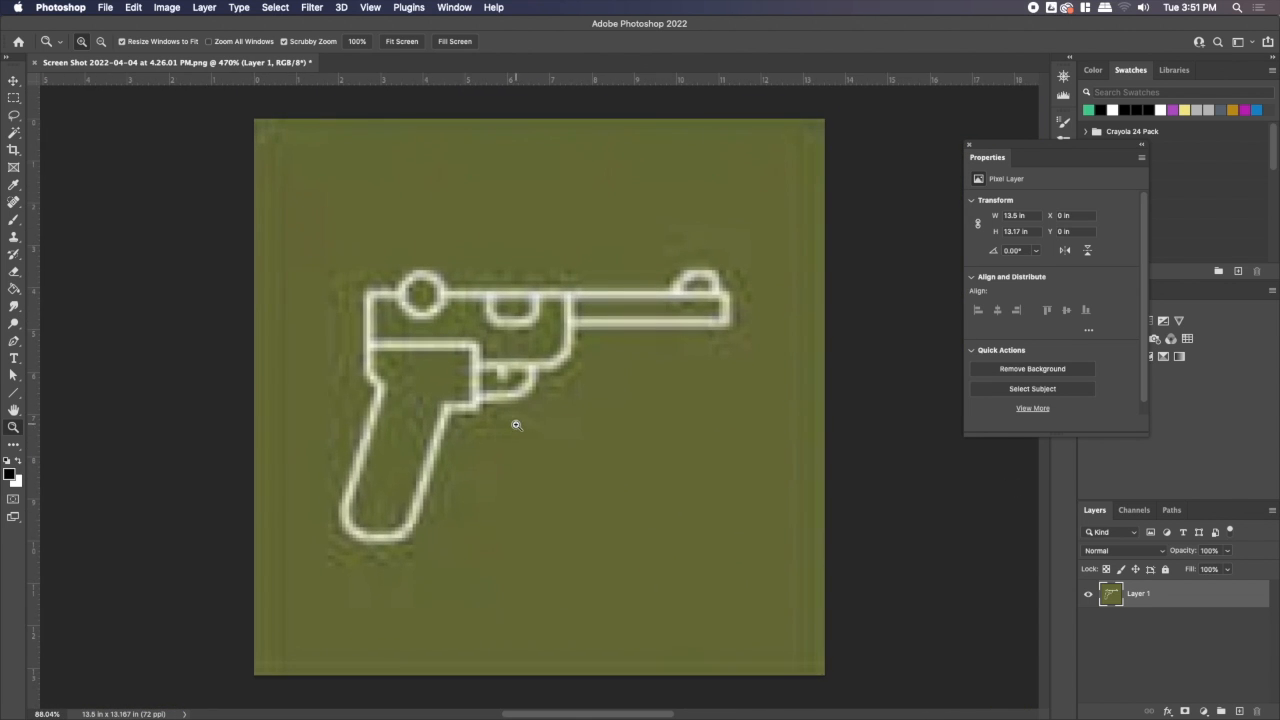
Add Curves, Invert and Hue/Saturation adjustment layers above the pistol image
click(966, 152)
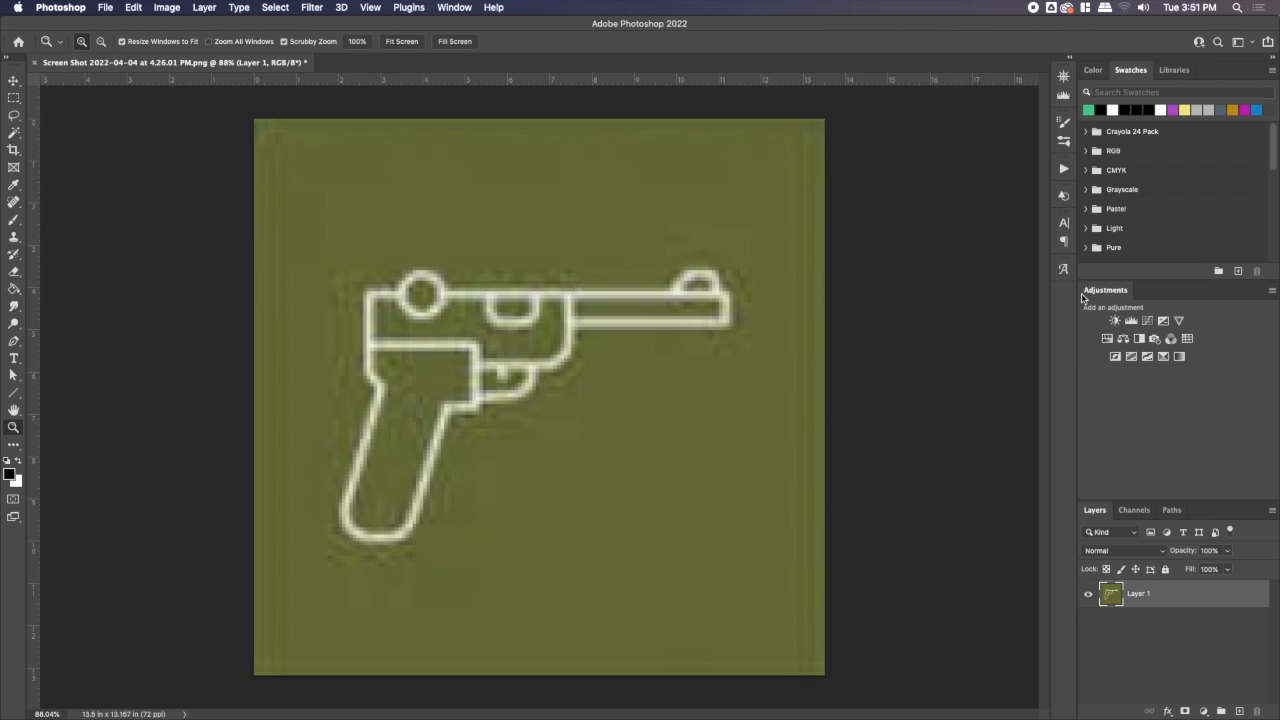
click(1147, 321)
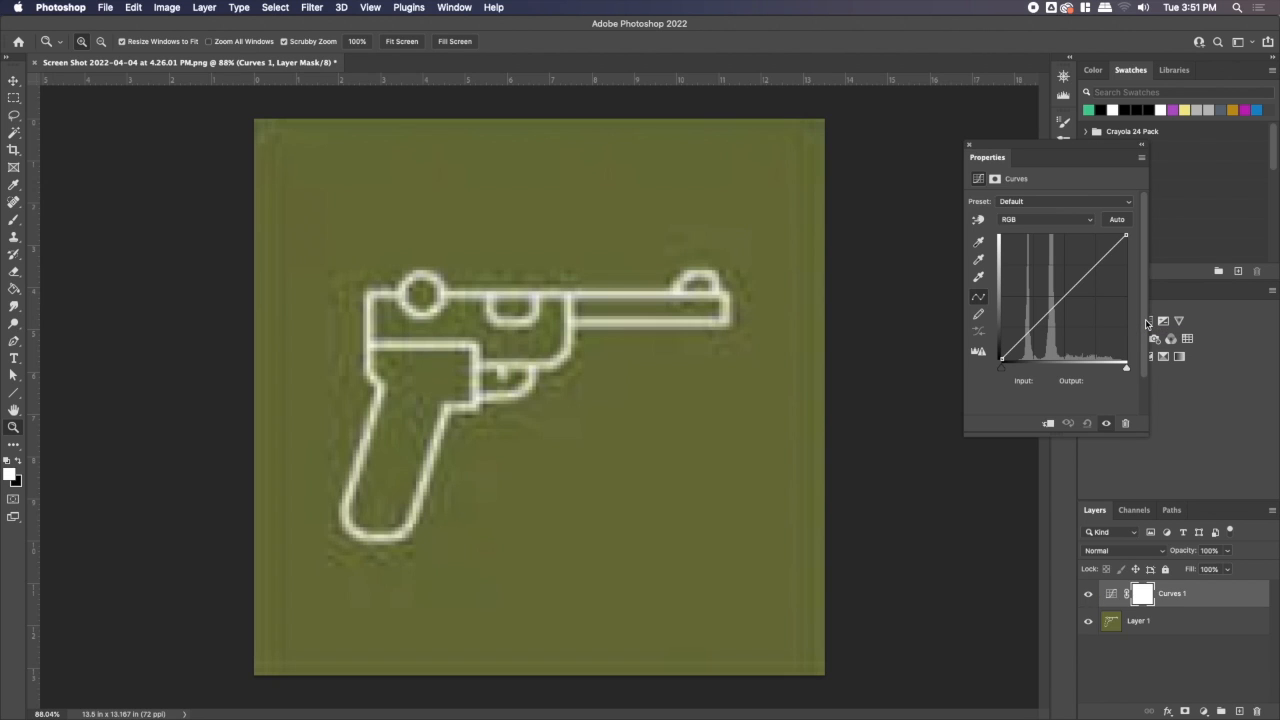
click(1116, 357)
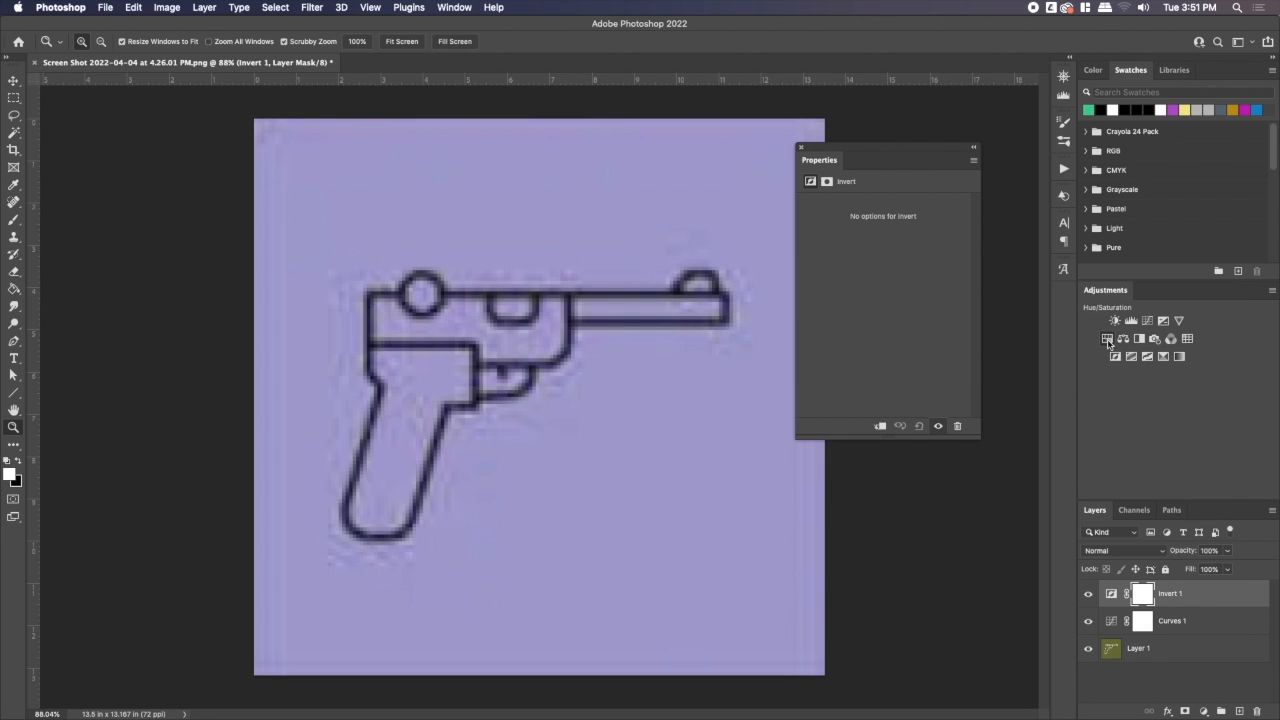
click(1107, 340)
Move the Invert adjustment directly above Layer 1 and hide the Hue/Saturation and Curves adjustments to check the inverted colours
drag(1170, 646, 1187, 652)
click(1089, 595)
click(1088, 617)
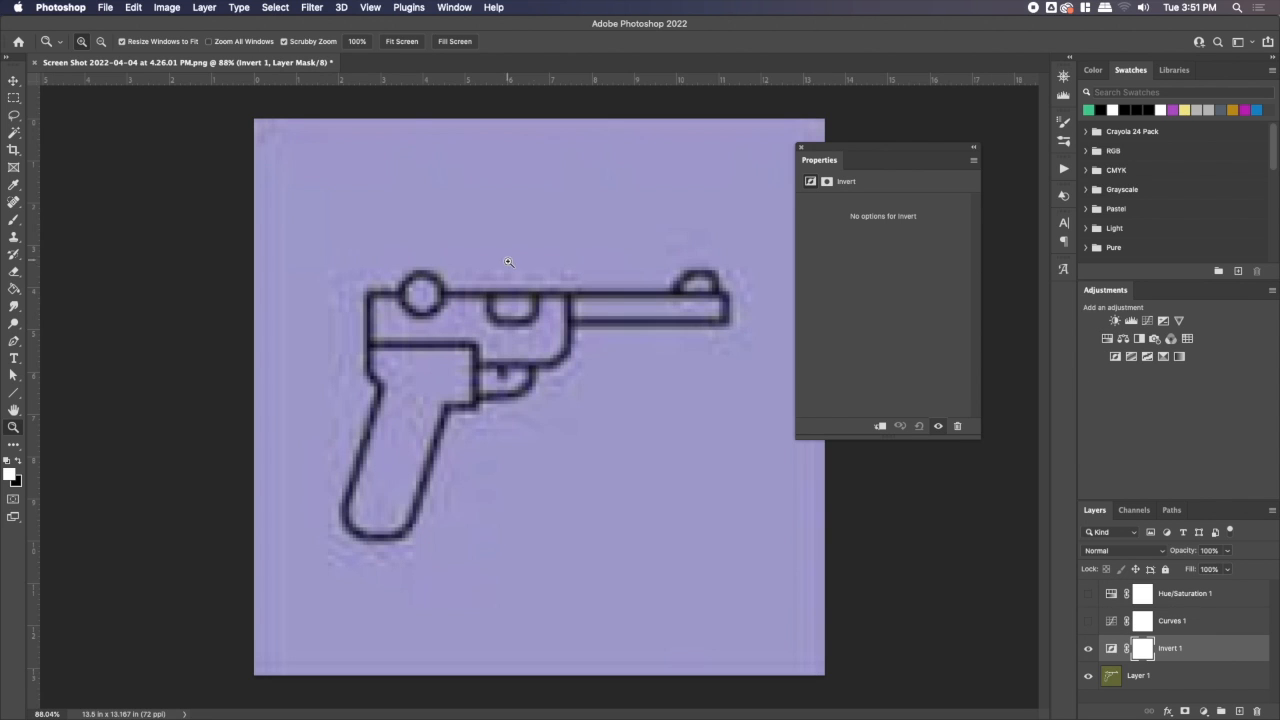
click(1088, 648)
click(1088, 648)
mouse_move(497, 291)
mouse_down()
mouse_move(523, 274)
mouse_move(498, 277)
mouse_up()
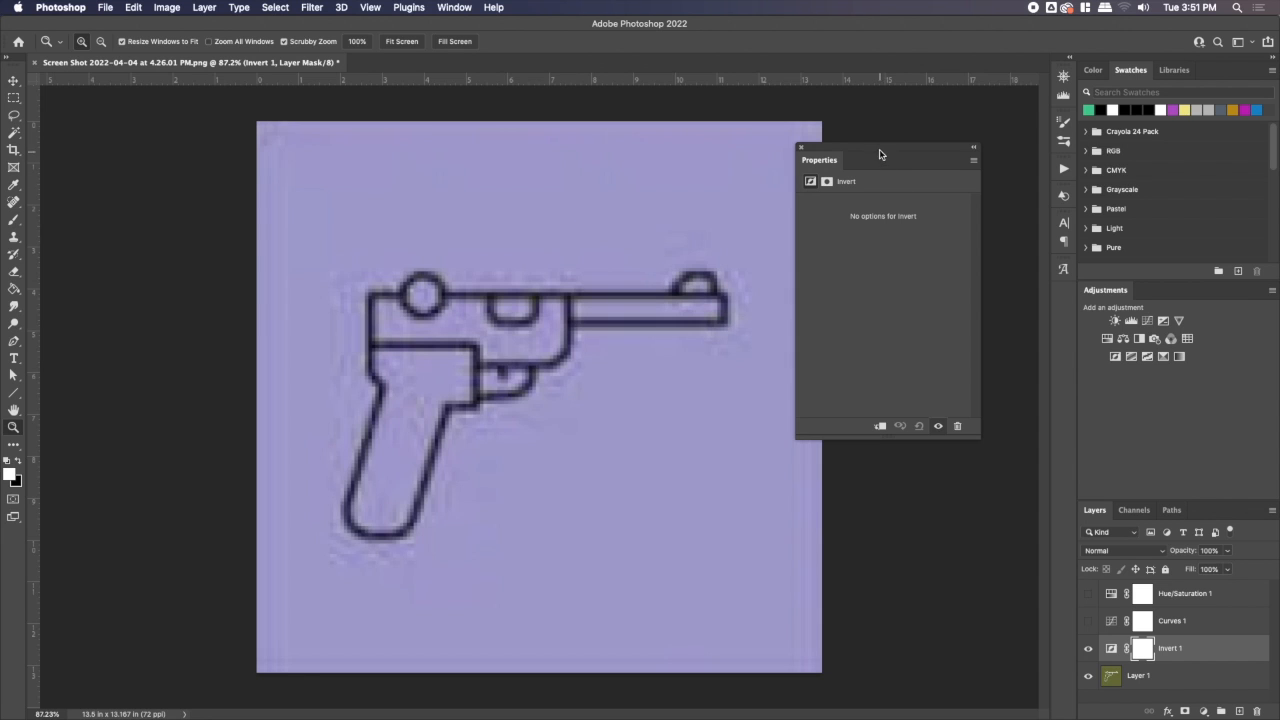
Place the Hue/Saturation adjustment below Curves, make it visible, and set its saturation to -100
drag(880, 154, 930, 141)
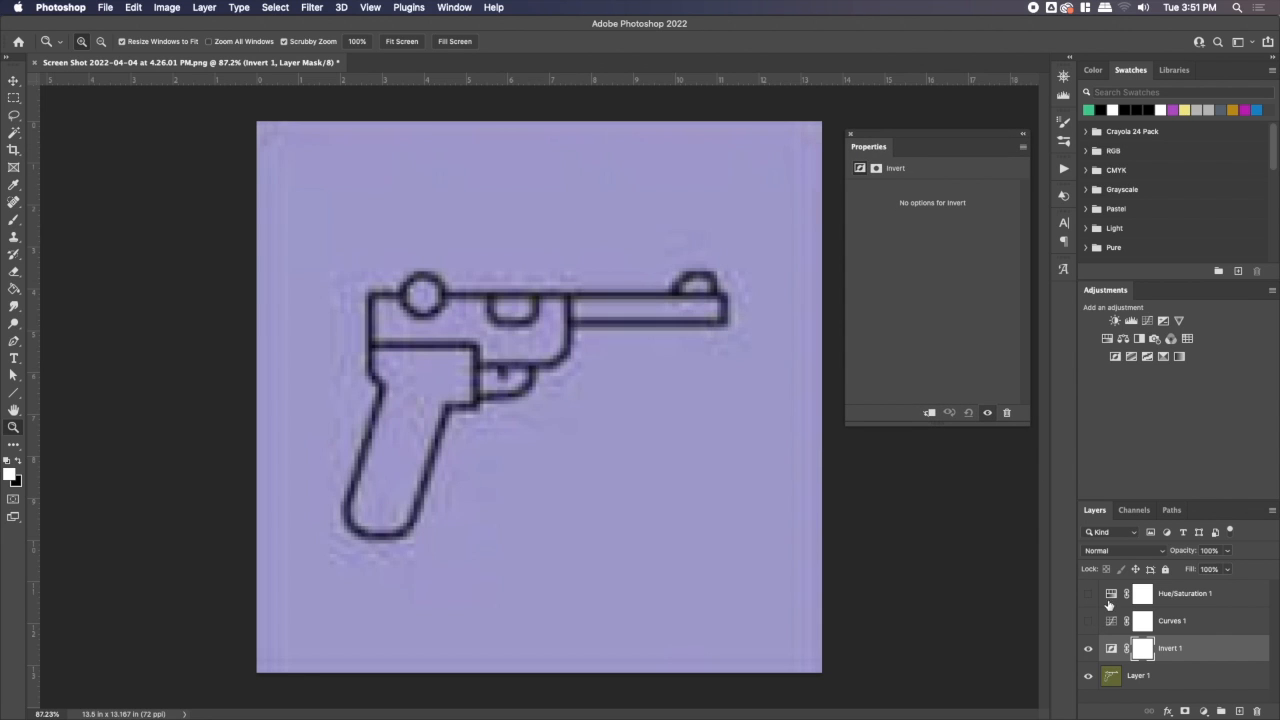
drag(1108, 604, 1110, 636)
click(1088, 621)
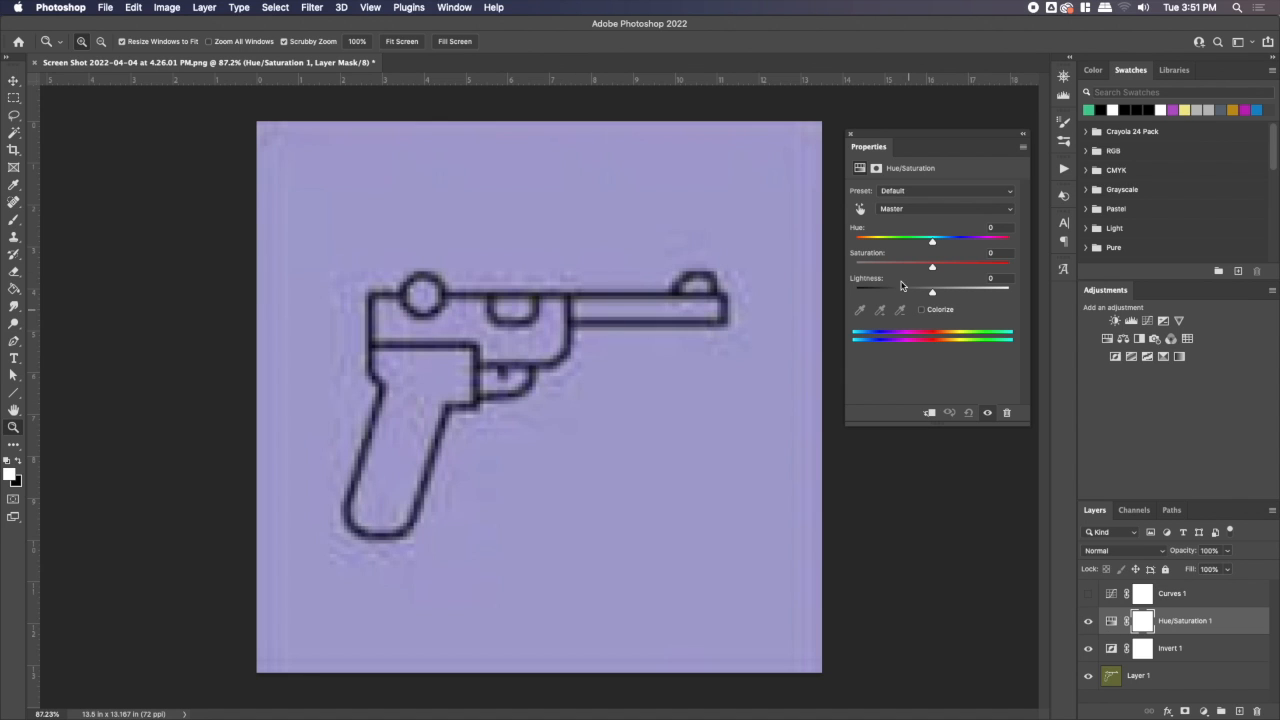
drag(932, 266, 853, 268)
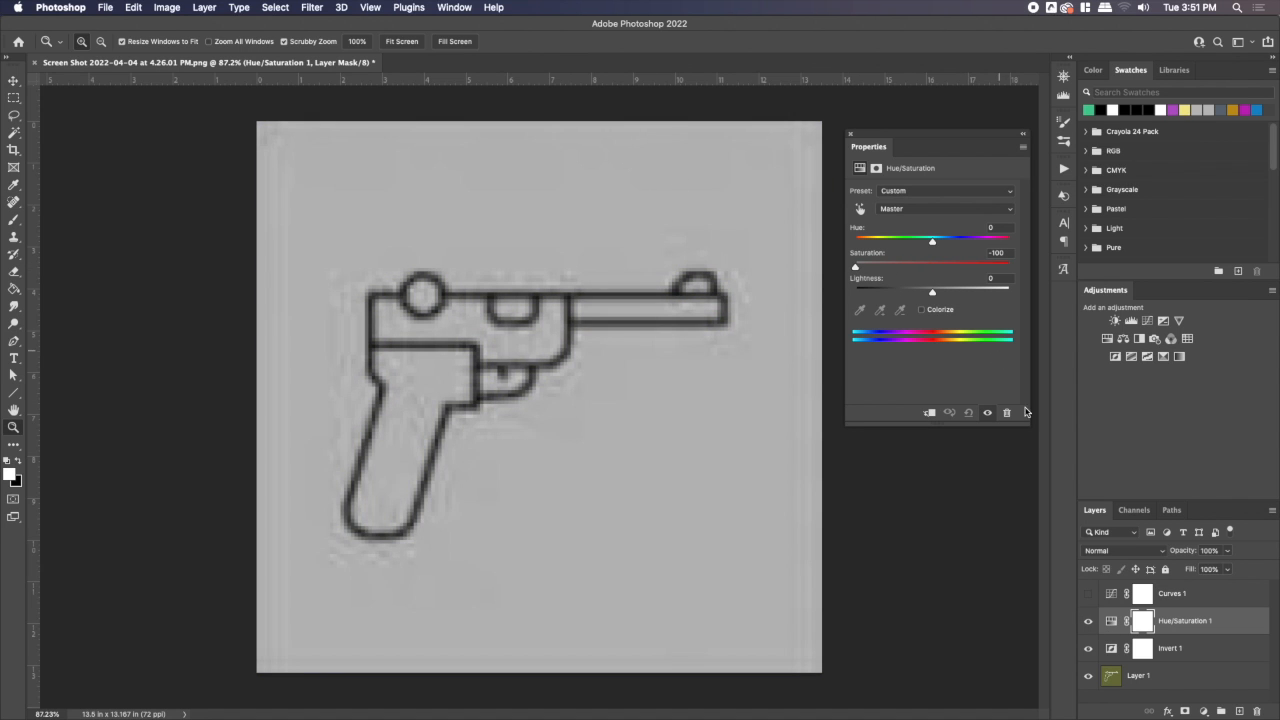
Turn on the Curves adjustment and set its black point to input 86 and its white point to input 151
click(1110, 594)
click(1088, 593)
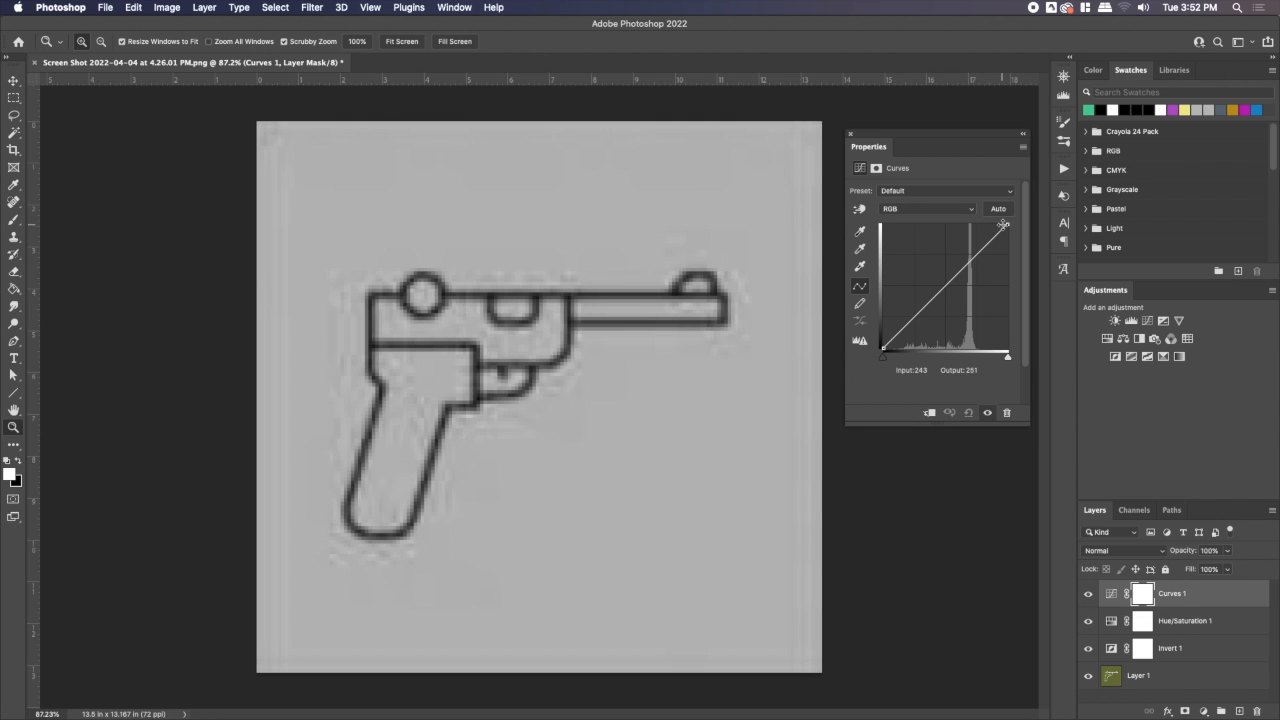
drag(1003, 224, 962, 209)
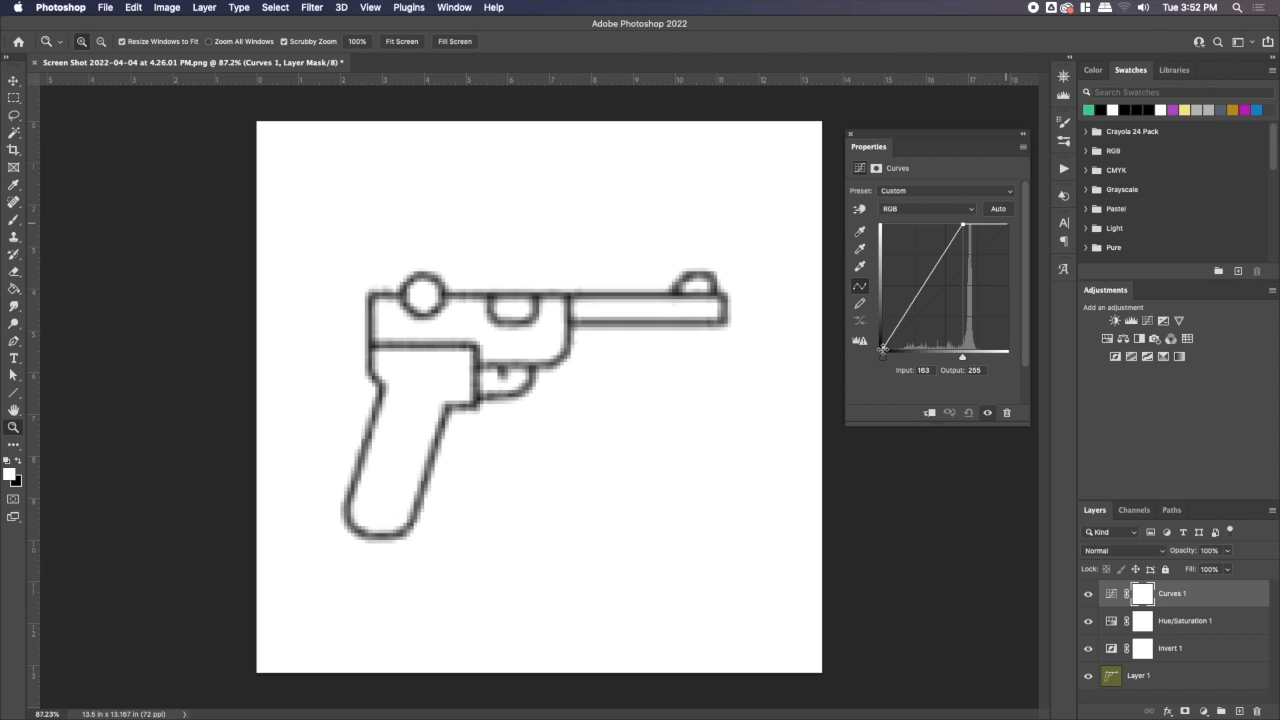
drag(883, 349, 925, 362)
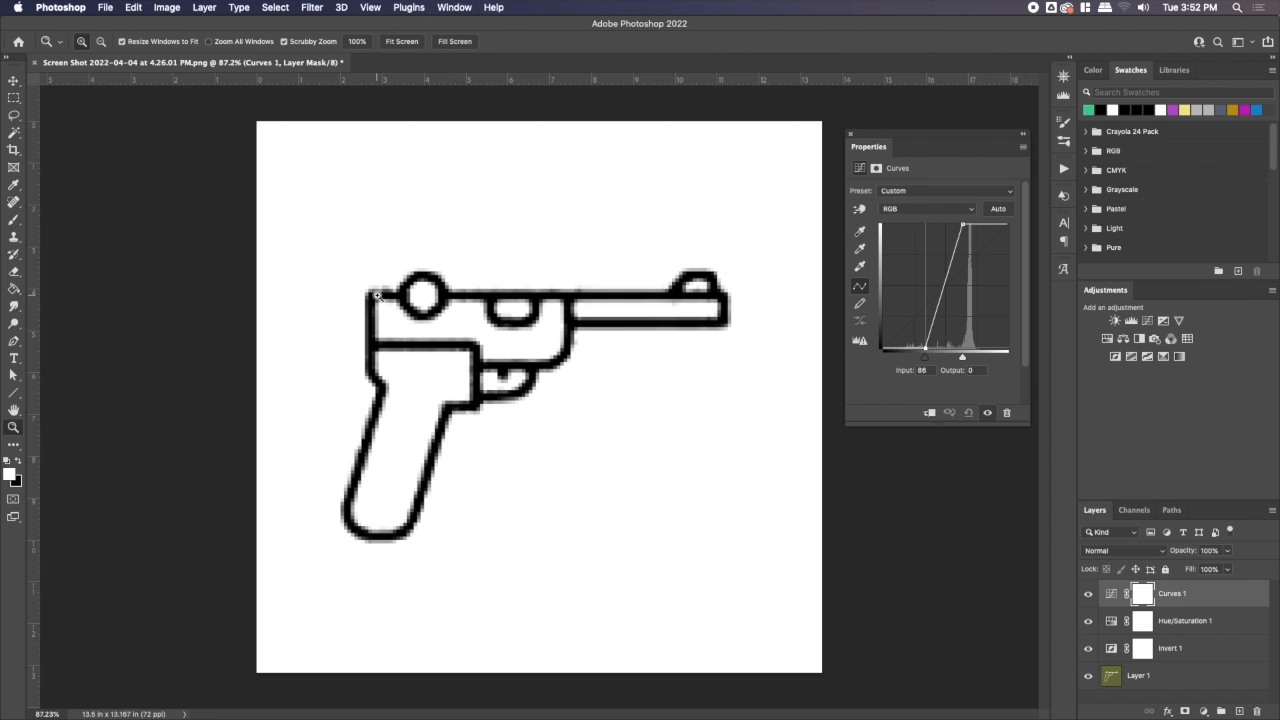
click(1089, 595)
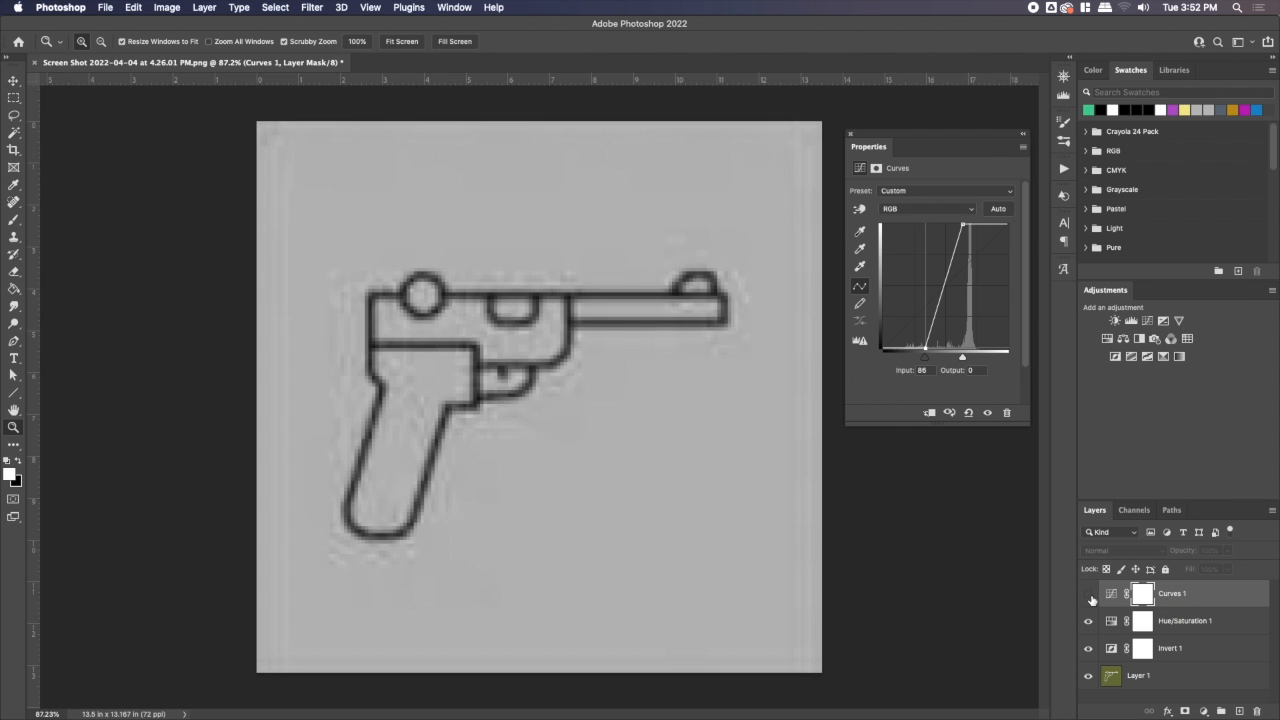
click(1089, 595)
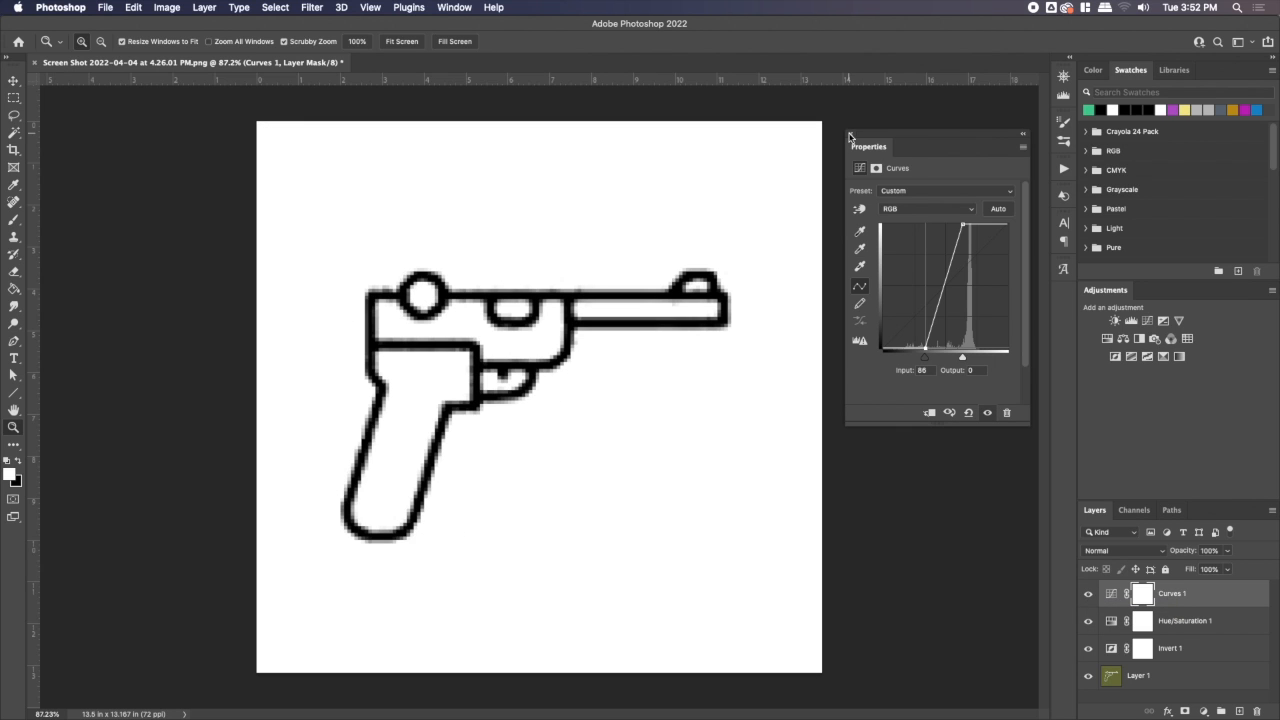
mouse_move(958, 222)
mouse_down()
mouse_move(979, 222)
mouse_move(957, 226)
mouse_up()
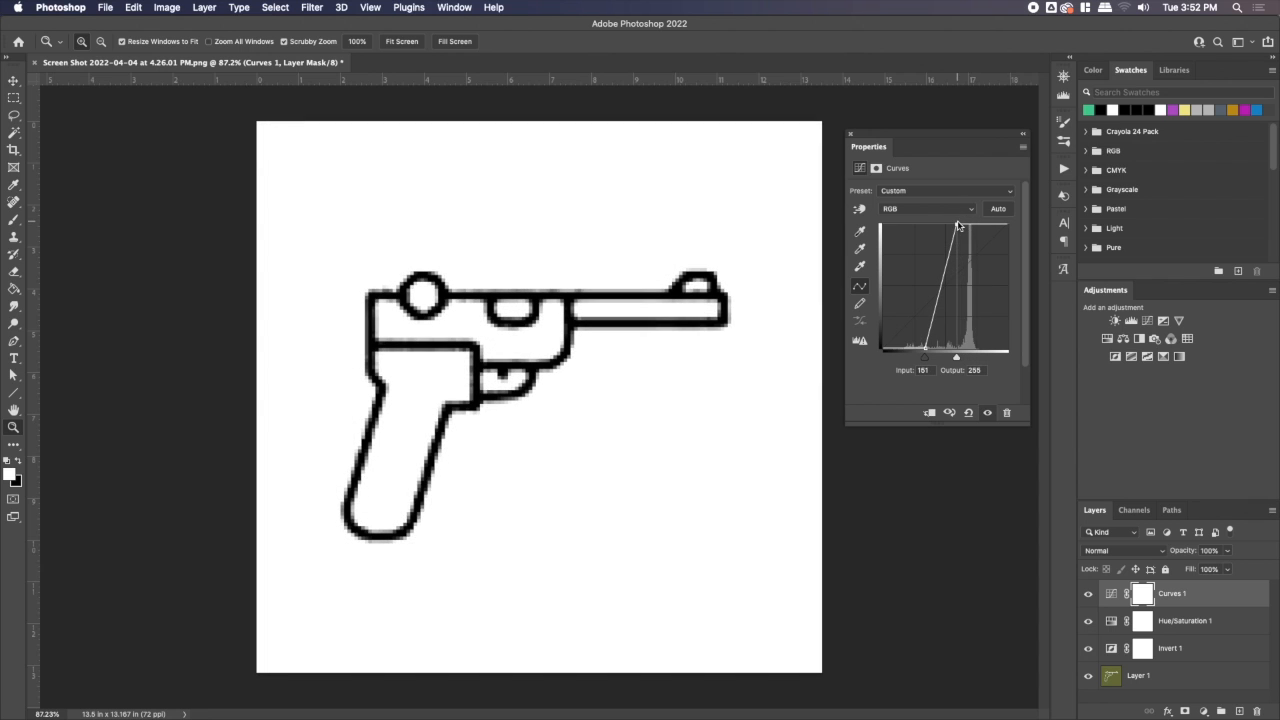
click(849, 134)
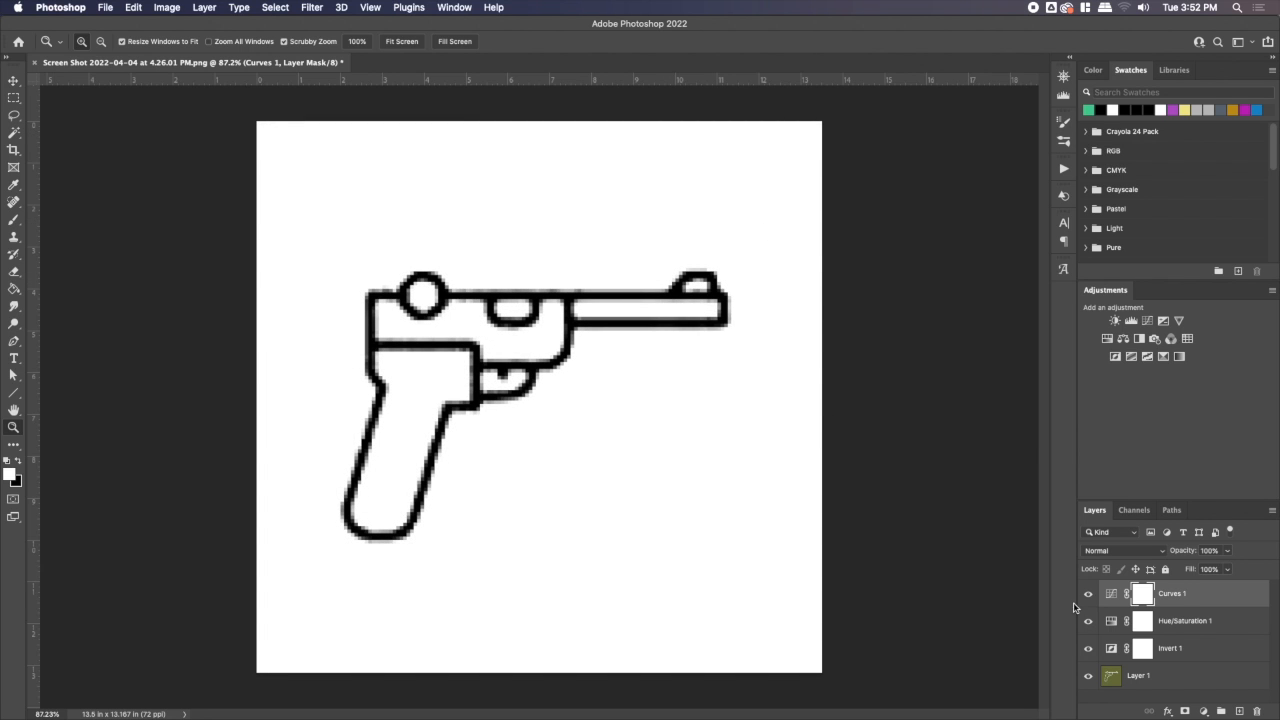
Stamp all visible layers into a new merged layer above the Curves adjustment
shift+click(1180, 678)
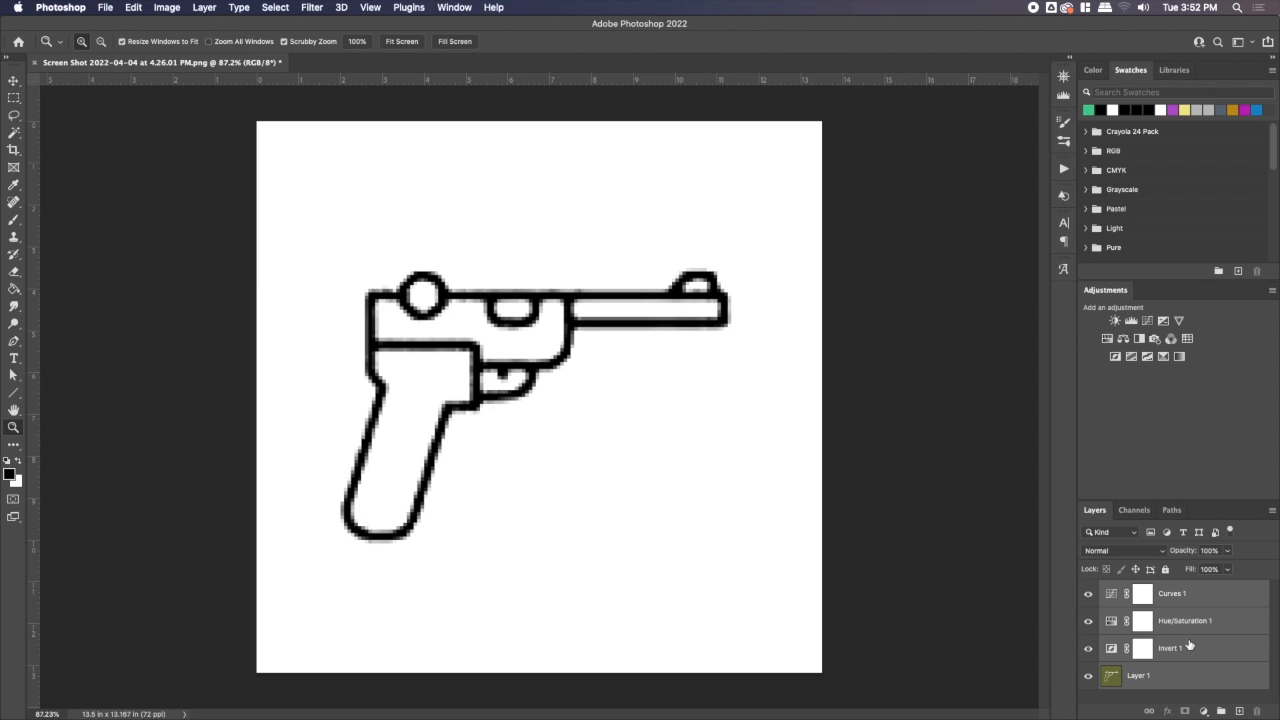
click(1190, 596)
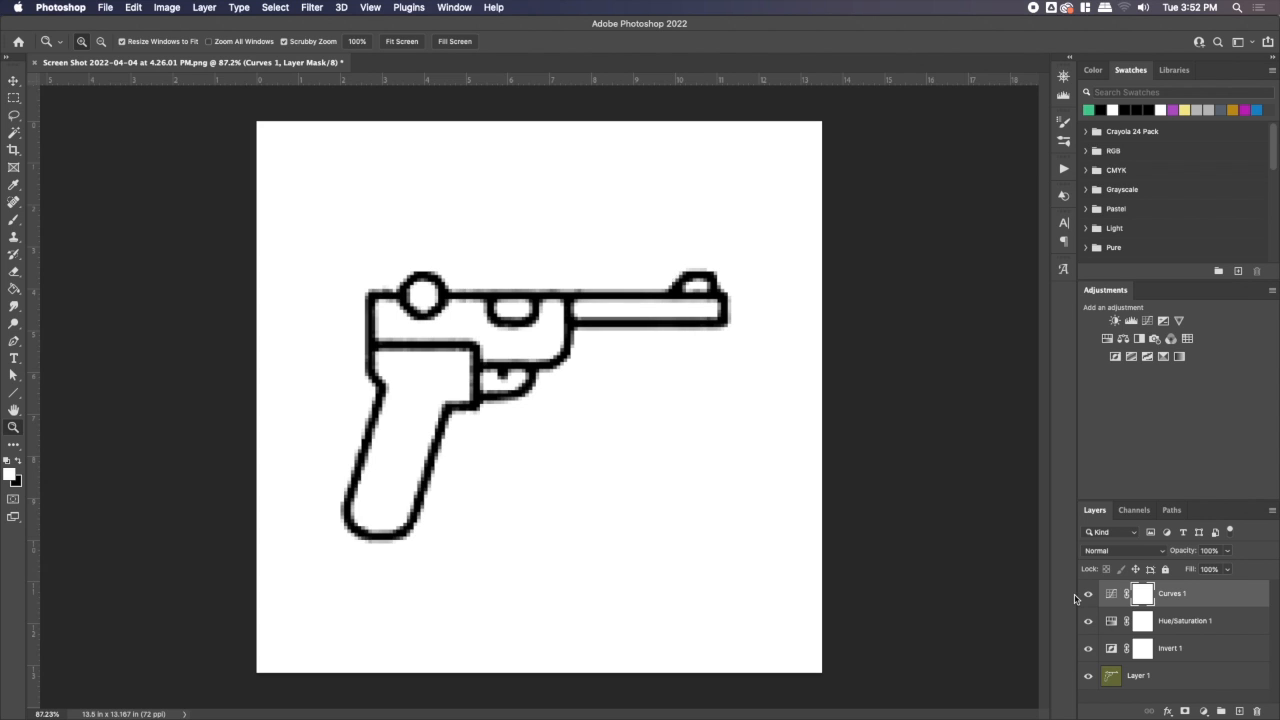
key(super+alt+shift+e)
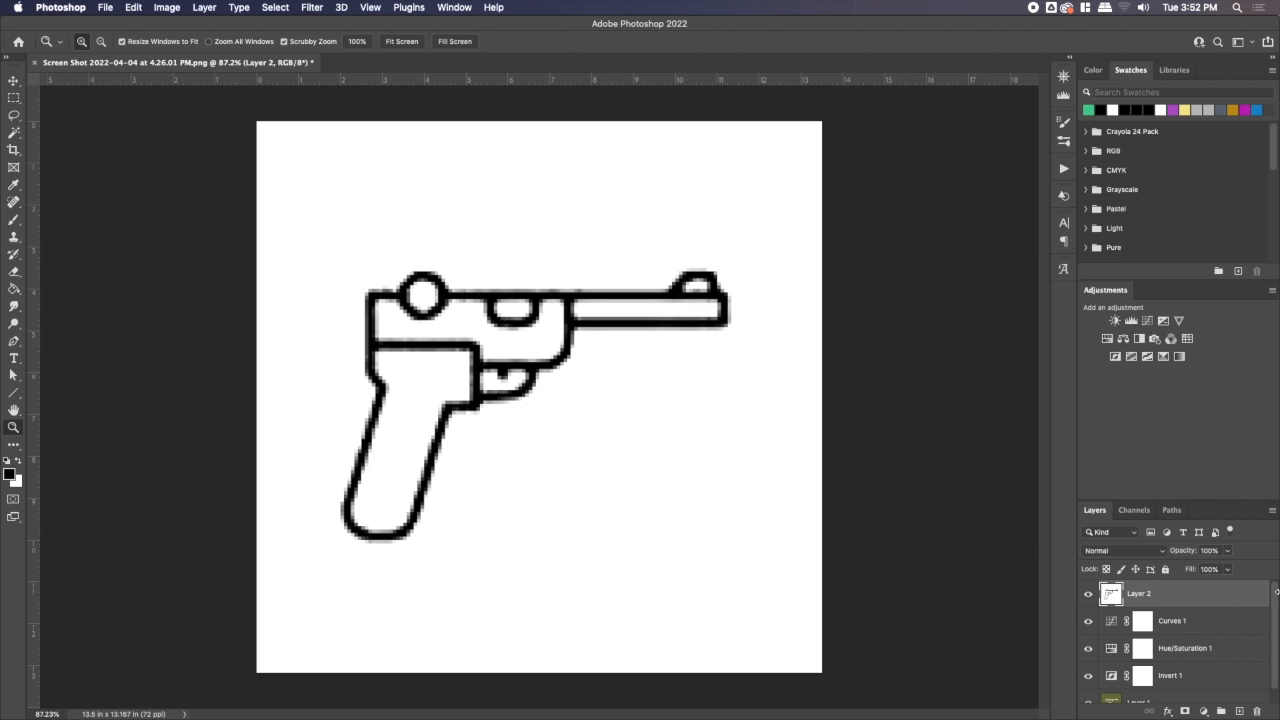
drag(1276, 598, 1274, 634)
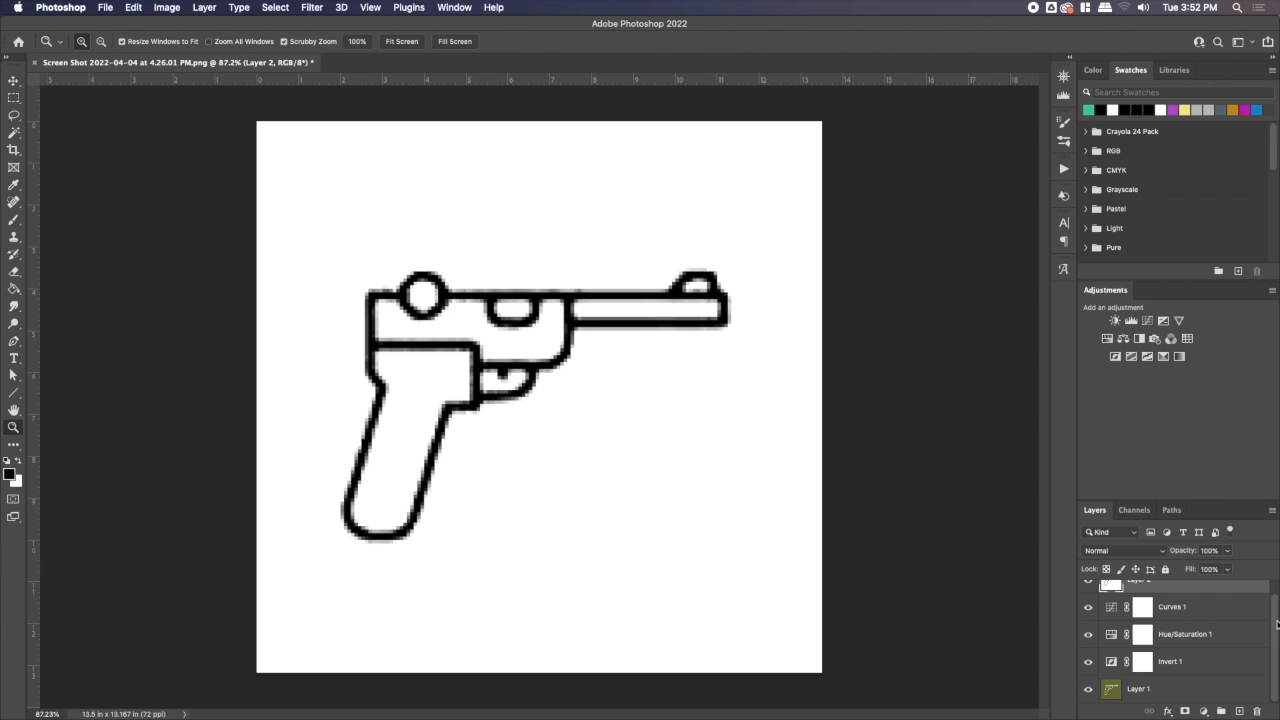
scroll(1276, 624, up, 1)
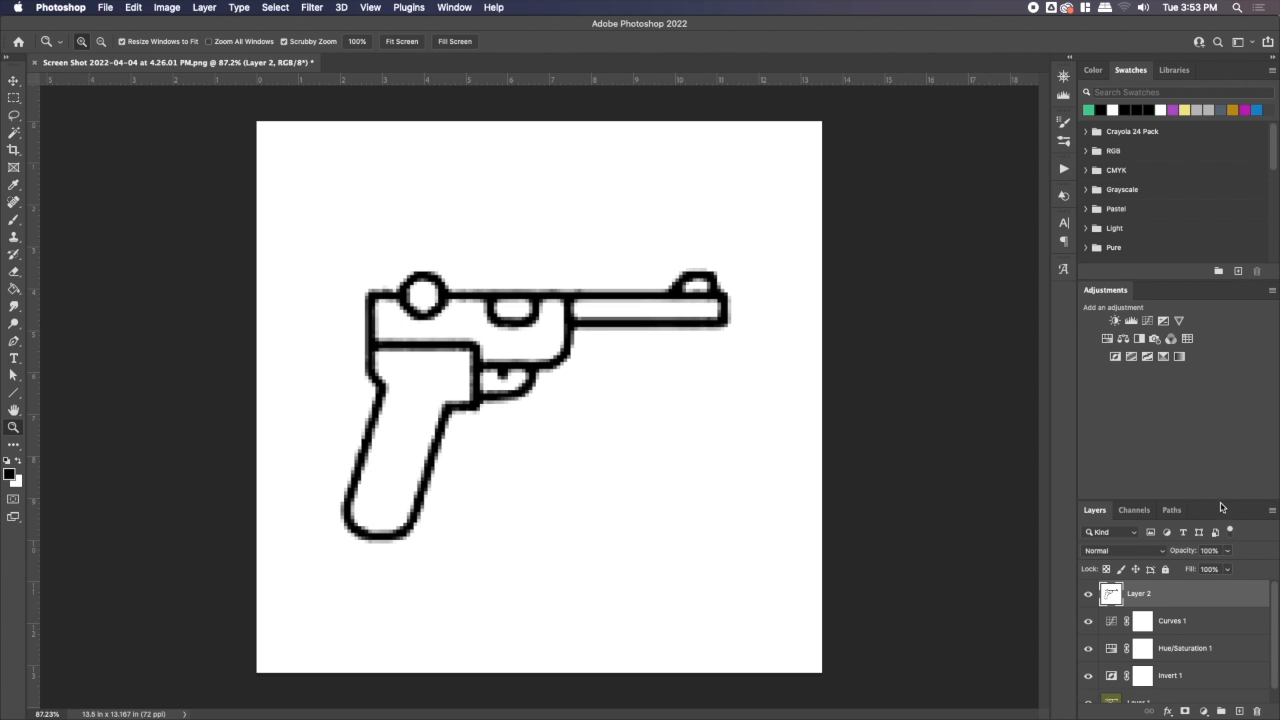
Enlarge the layer list and hide every layer except the merged Layer 2
drag(1220, 504, 1201, 390)
alt+click(1089, 481)
click(1089, 481)
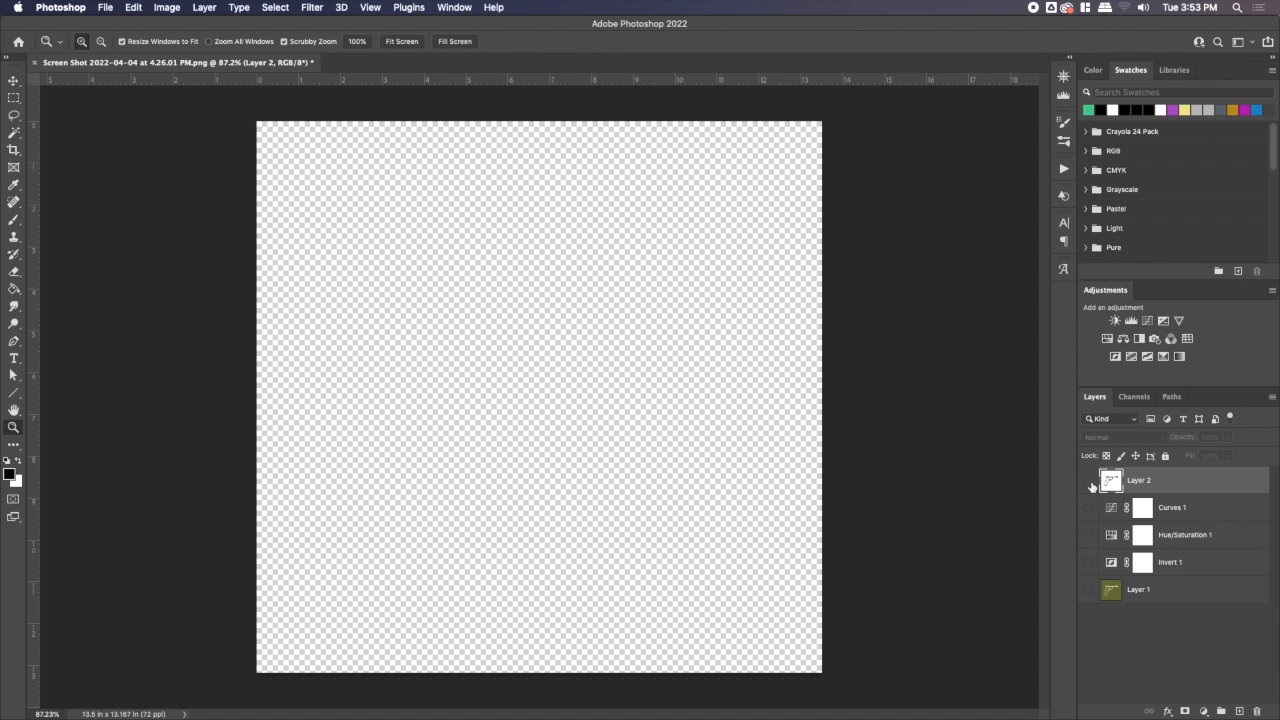
click(1089, 481)
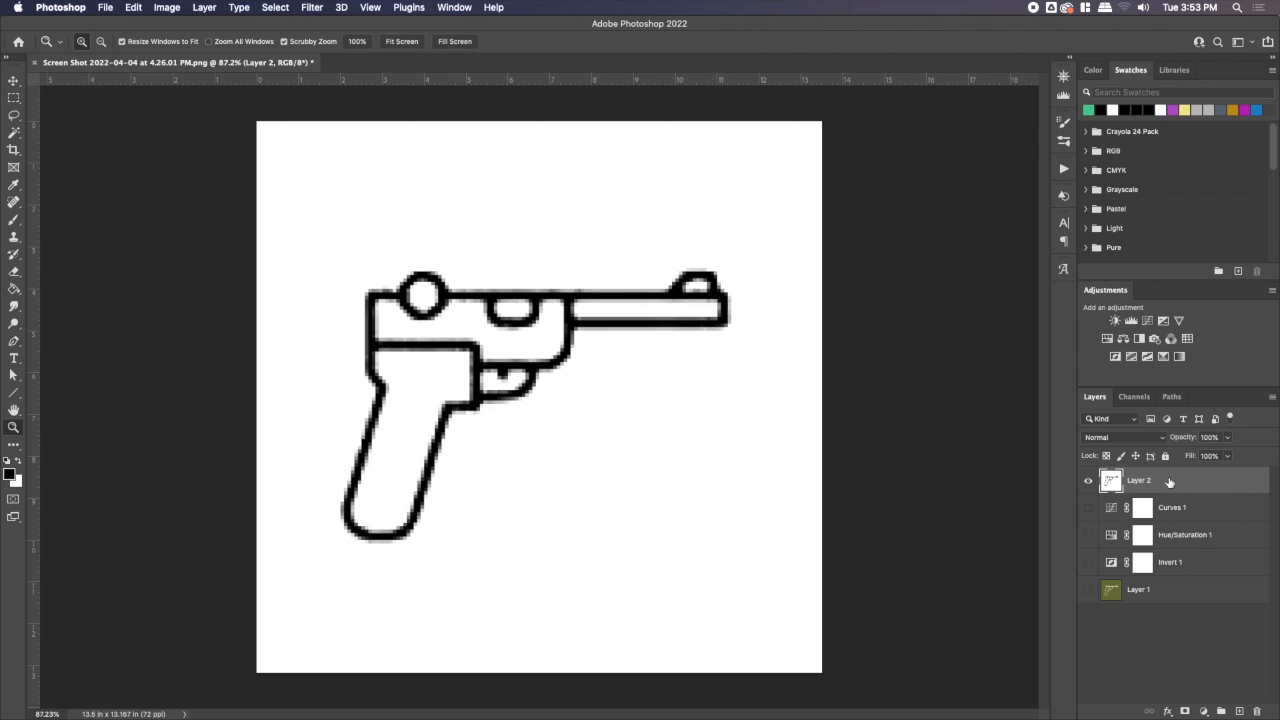
Create a new empty layer, move it directly beneath Layer 2, and select the Curves adjustment layer
key(super+shift+n)
key(Return)
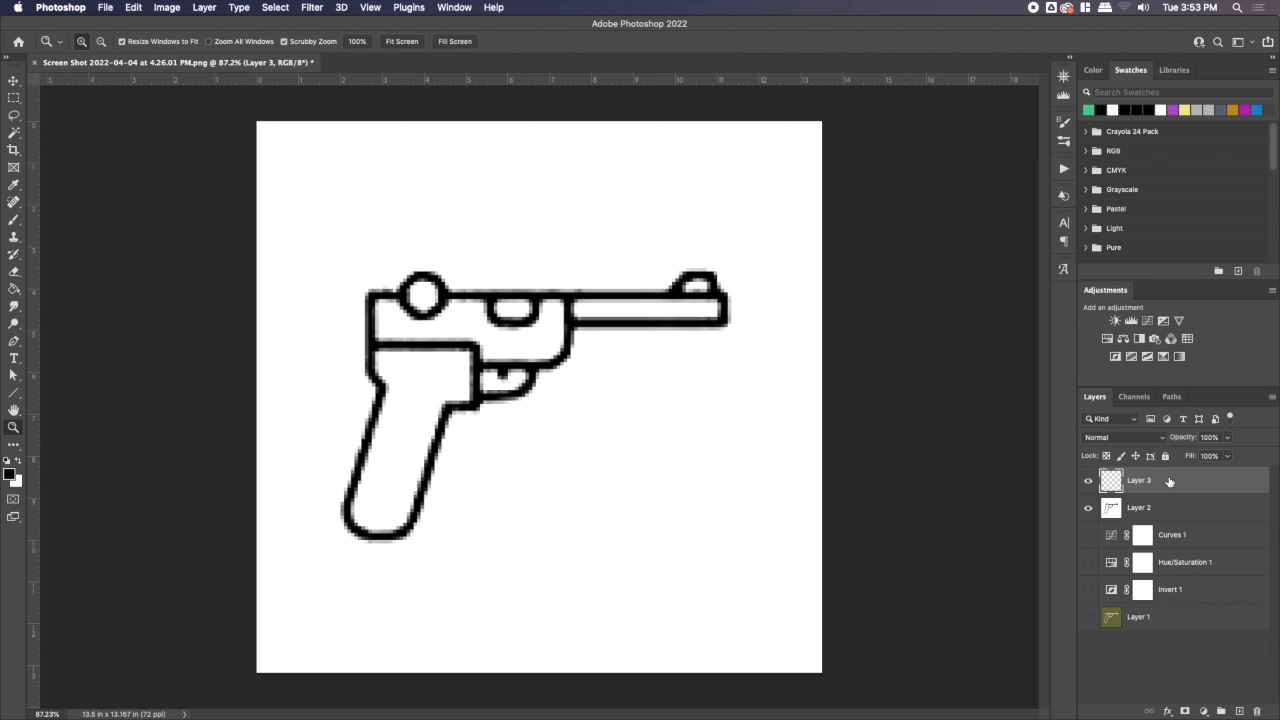
drag(1168, 482, 1160, 515)
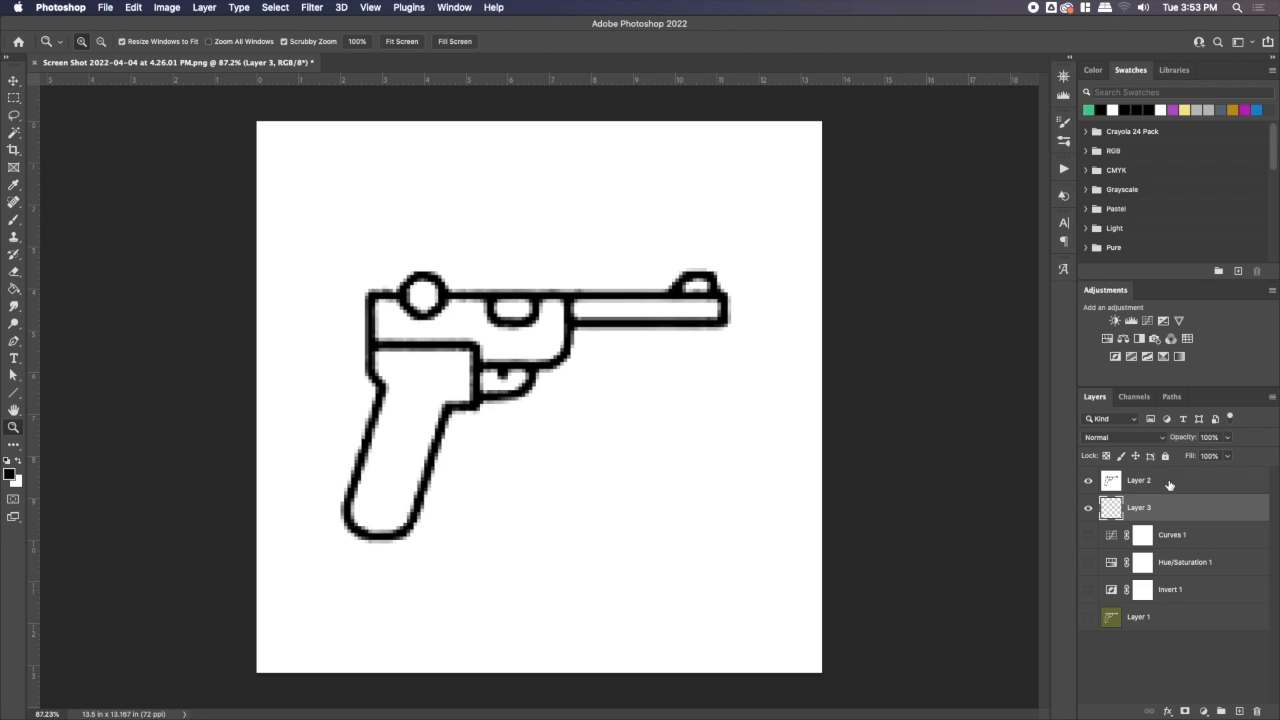
click(1169, 486)
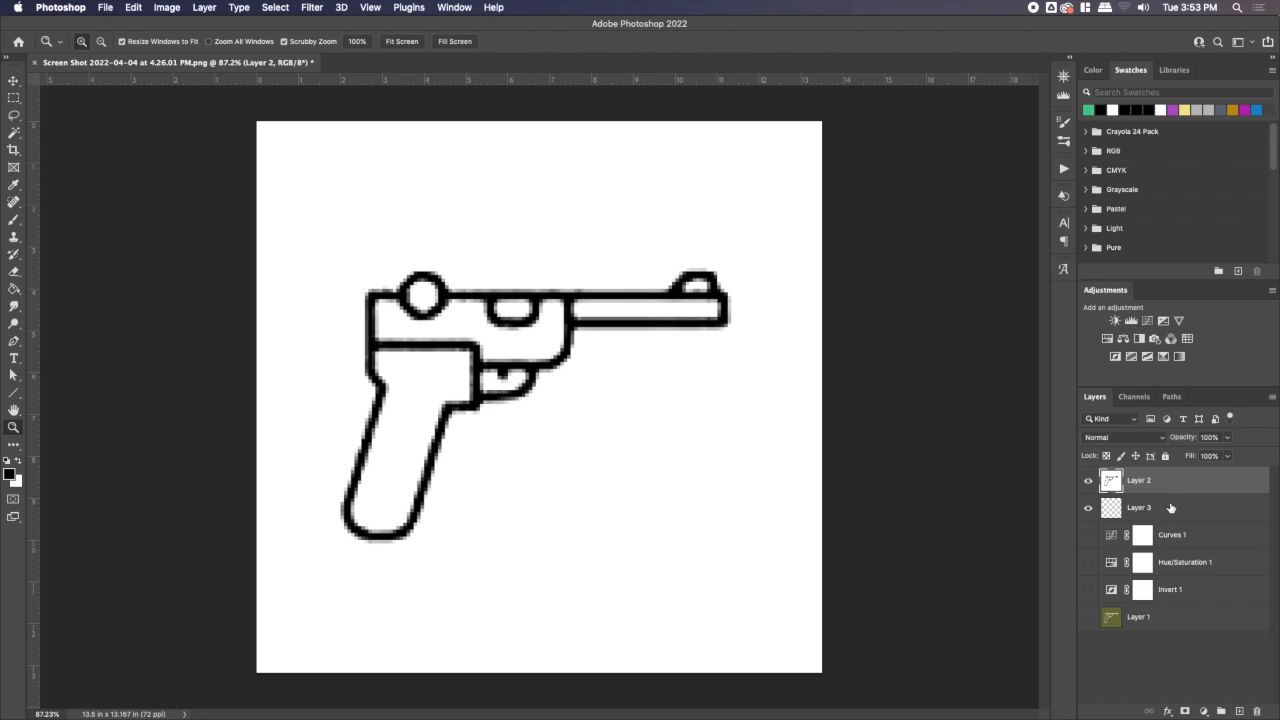
click(1171, 508)
click(1182, 530)
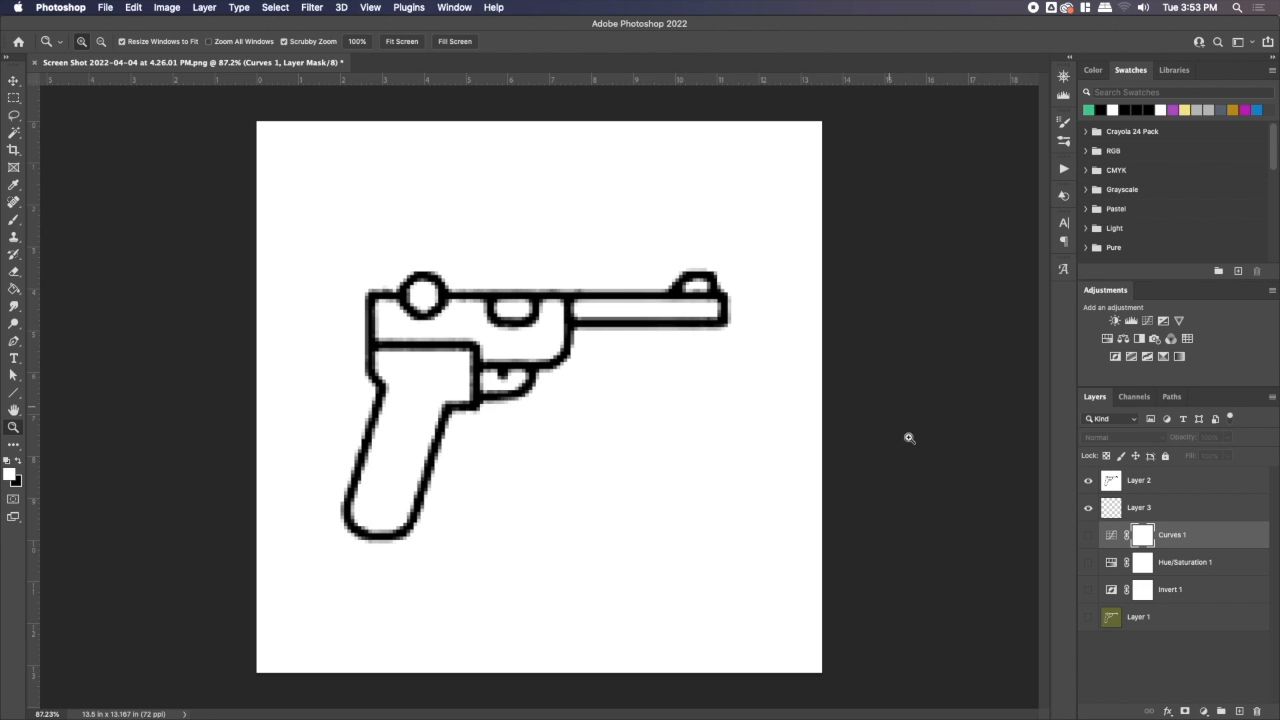
Hide Layer 2 and add a Solid Color fill layer in blue-grey #6295a4 directly above the Curves adjustment
click(1195, 479)
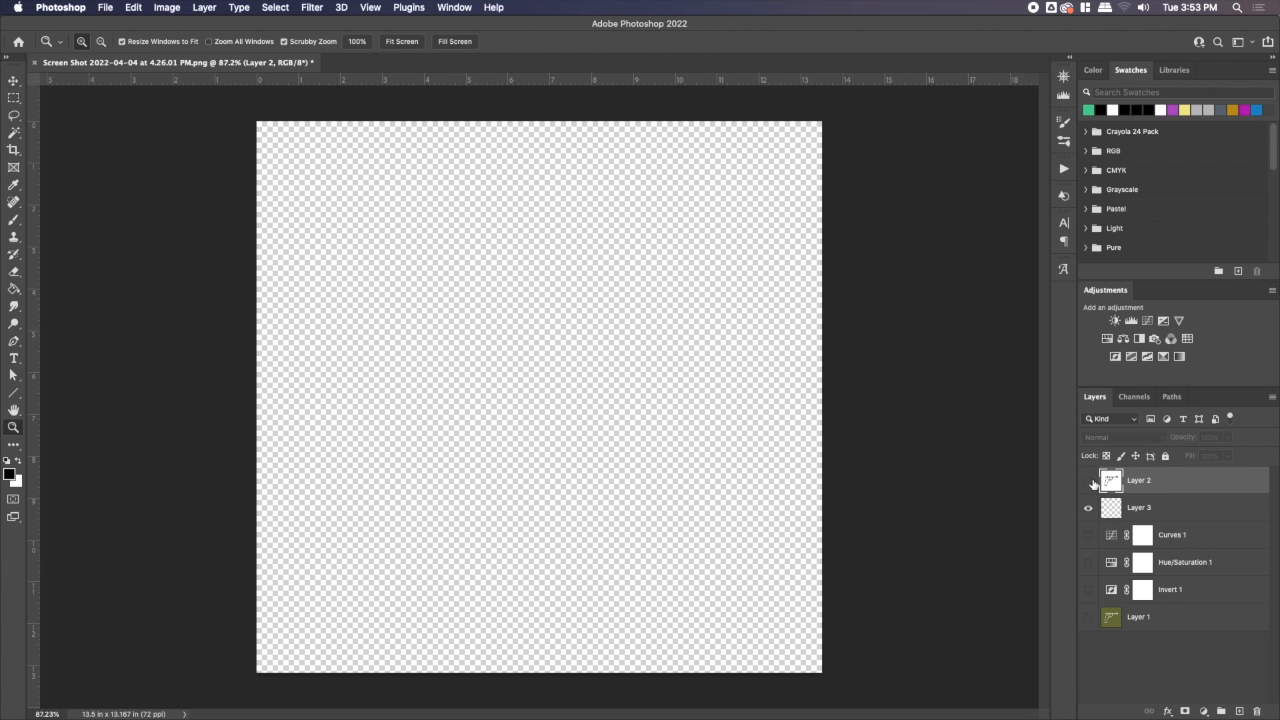
click(1088, 482)
click(1142, 504)
click(1182, 535)
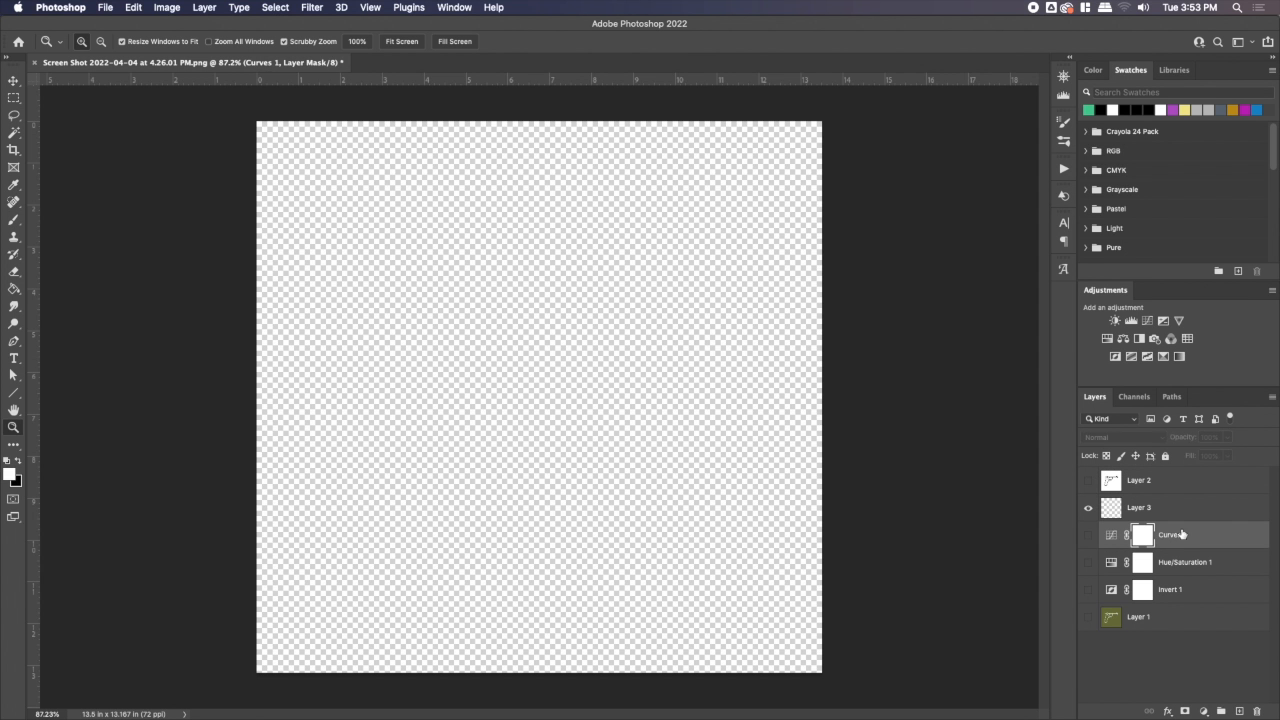
click(1204, 710)
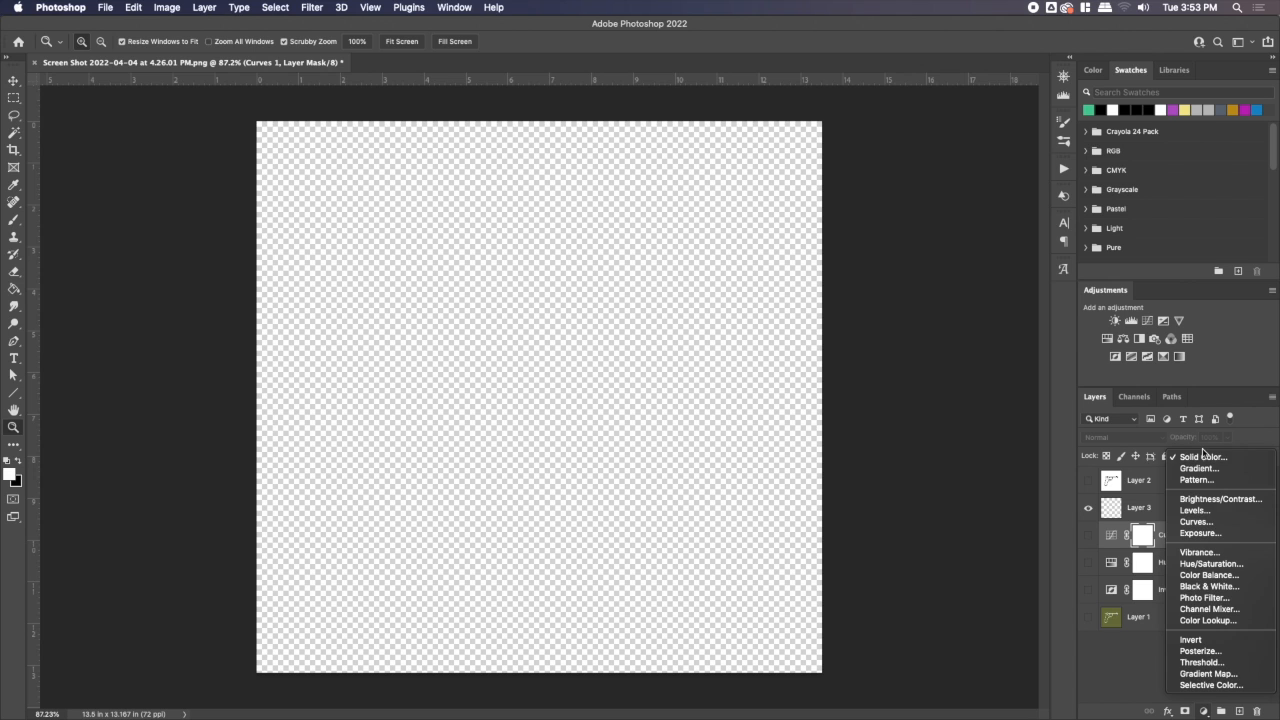
click(1203, 456)
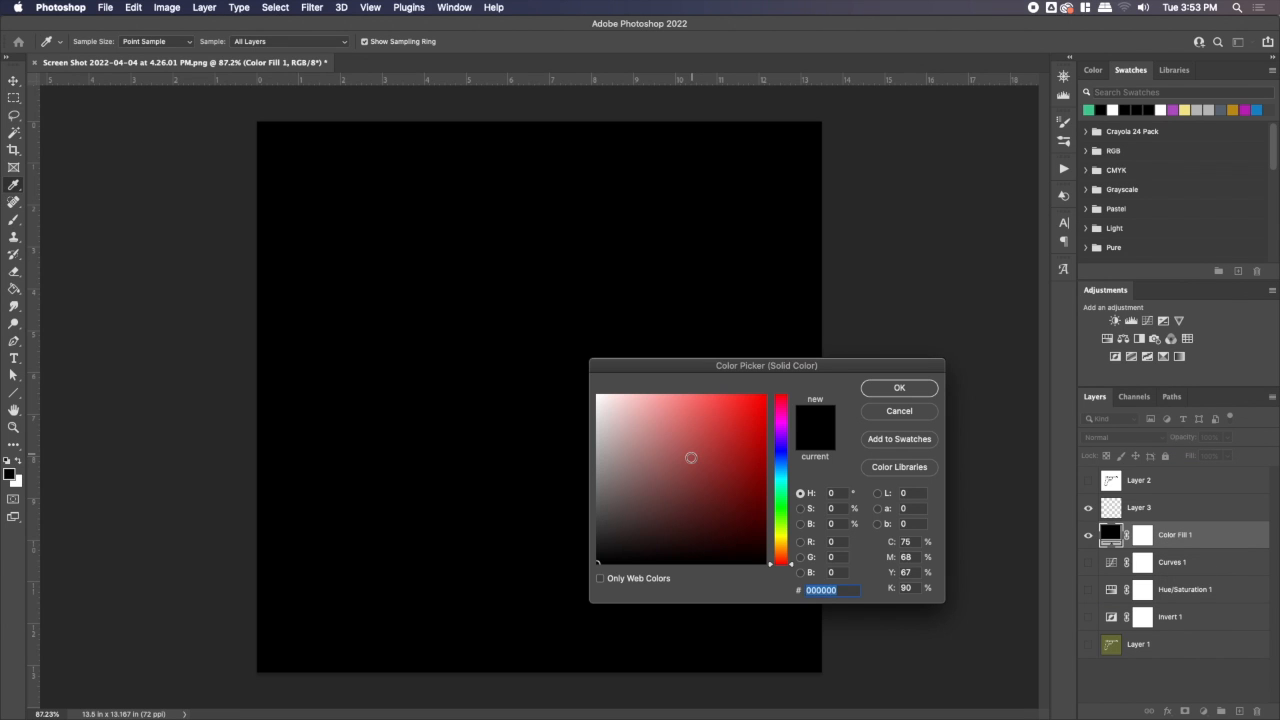
drag(691, 458, 665, 455)
click(784, 473)
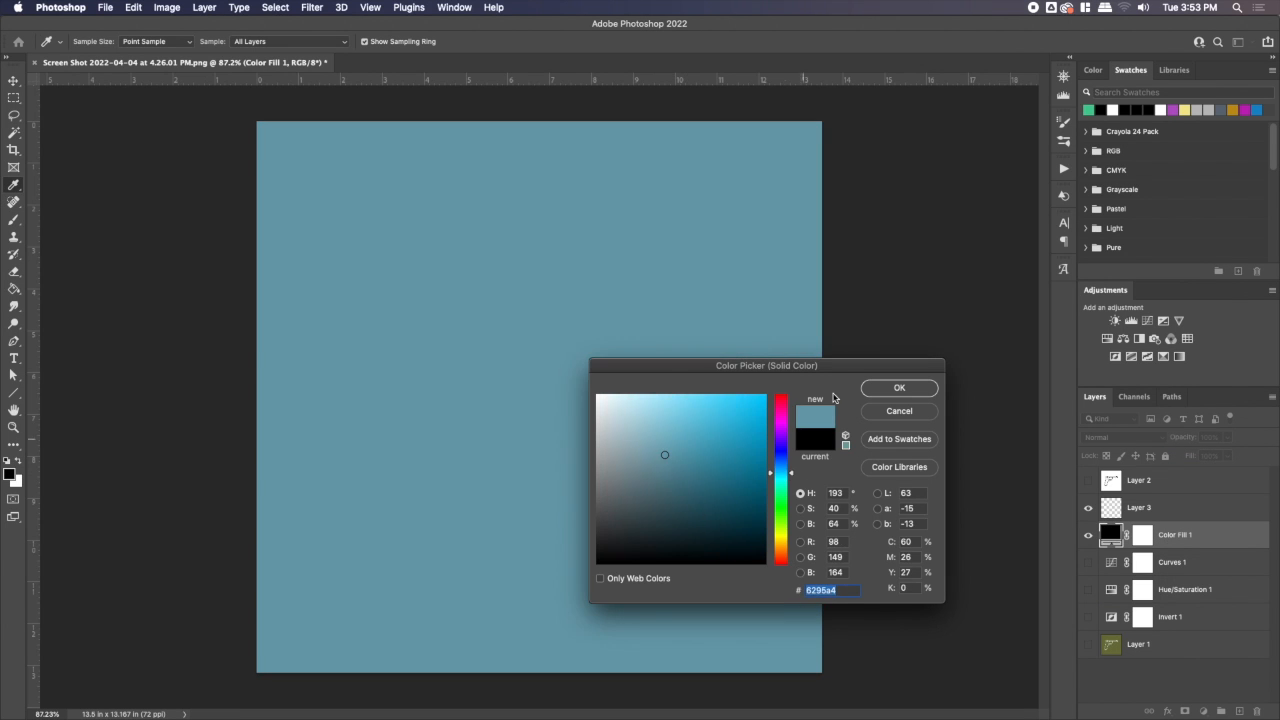
click(899, 387)
Show Layer 2 again and lower the white Blend If value for This Layer to 242 in its blending options
click(1139, 480)
click(1088, 480)
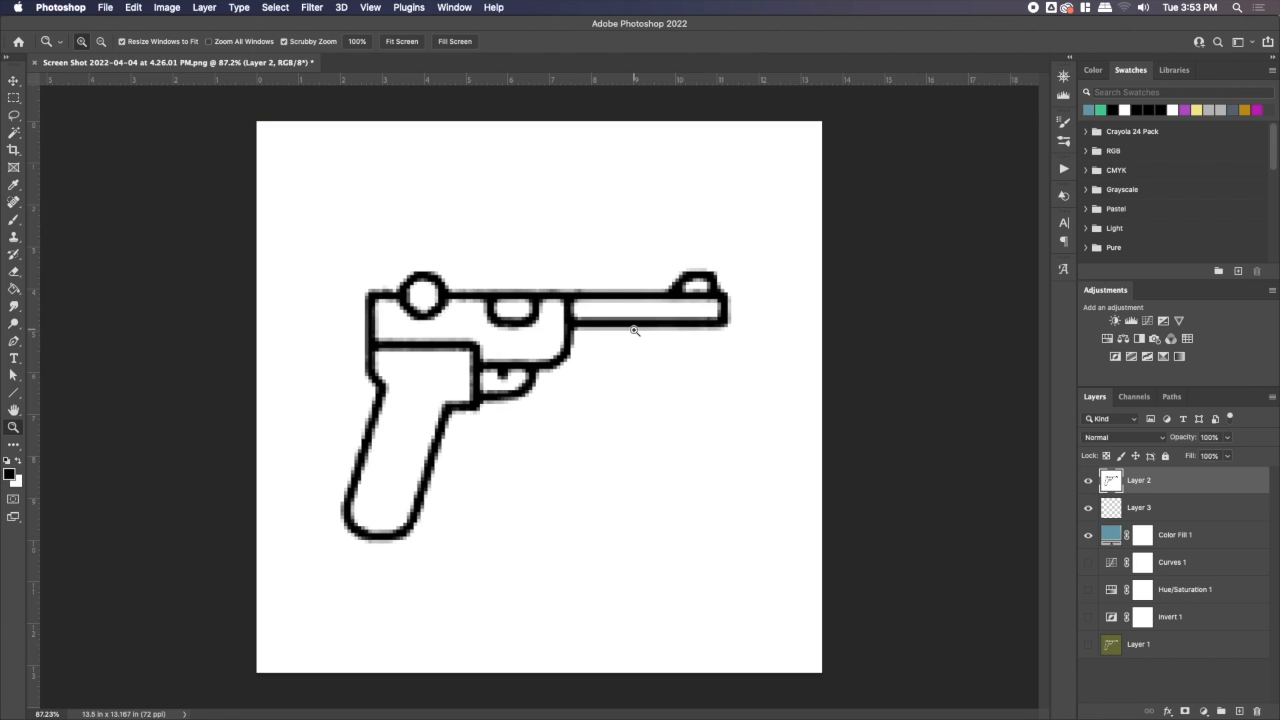
double_click(1221, 487)
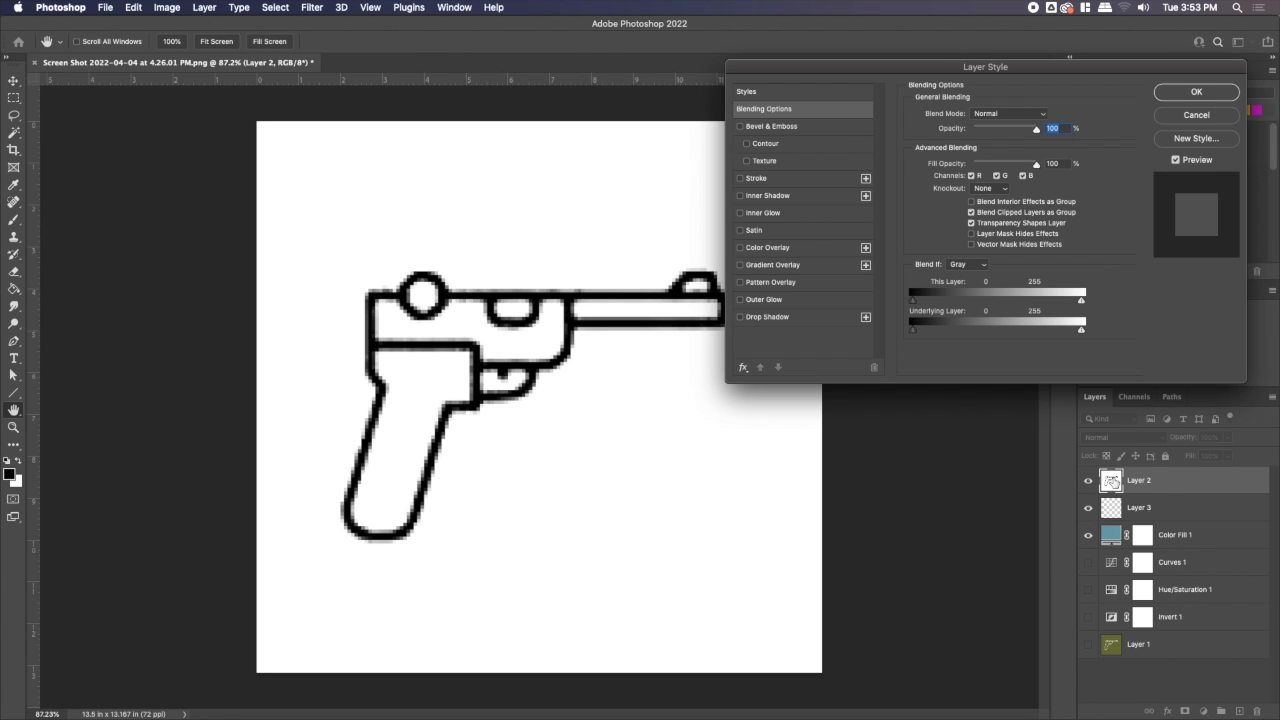
drag(1082, 304, 1075, 303)
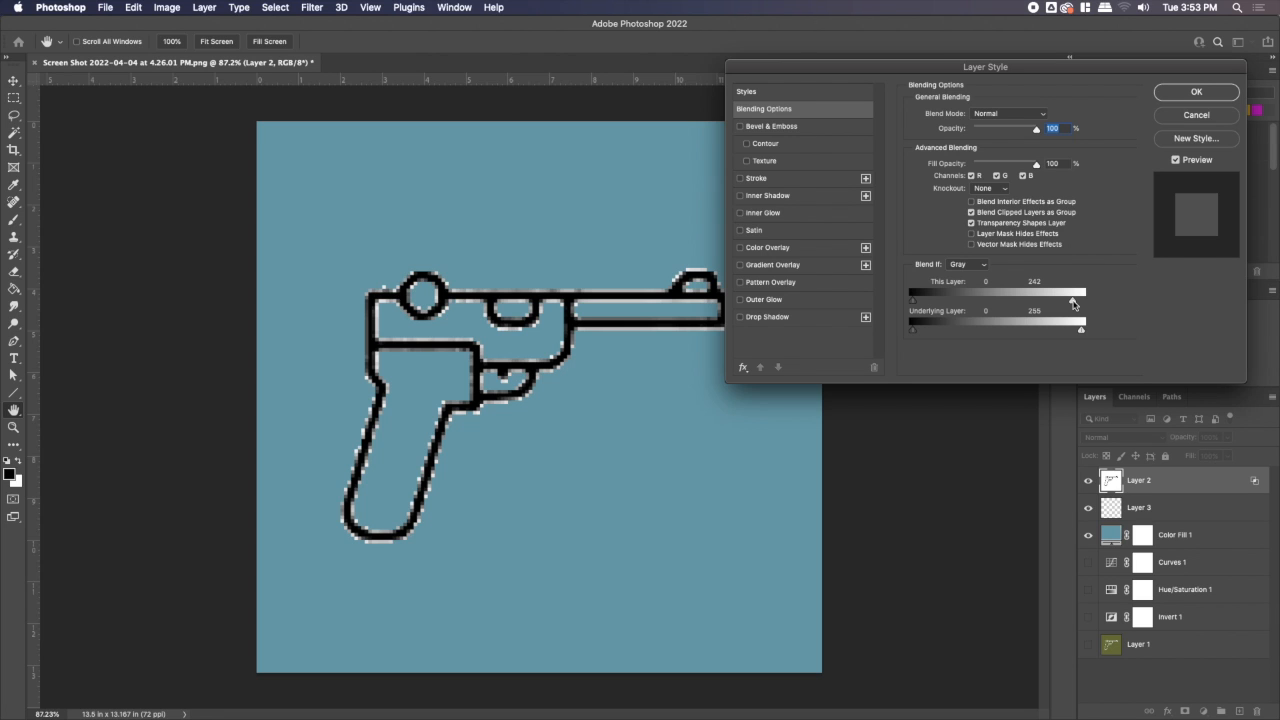
Try splitting Layer 2's white Blend If value for This Layer into a range of 70 / 203
drag(1070, 303, 957, 301)
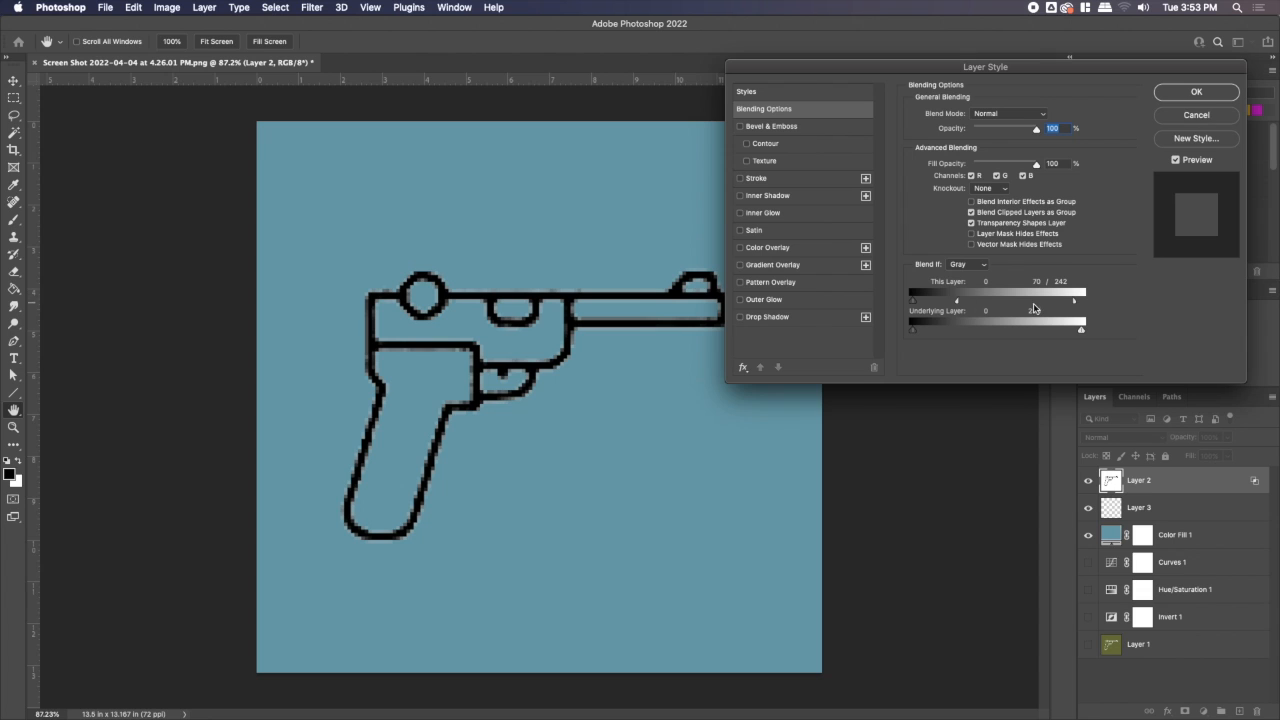
drag(1075, 303, 978, 327)
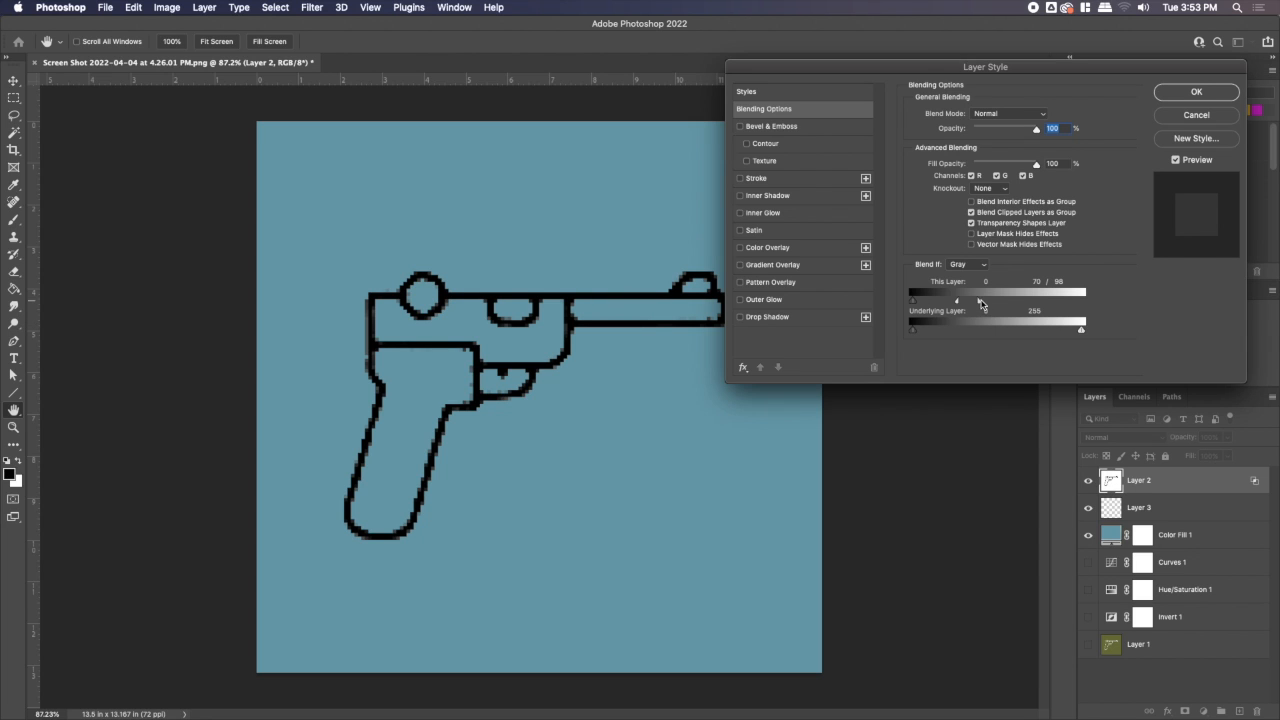
drag(981, 303, 1044, 305)
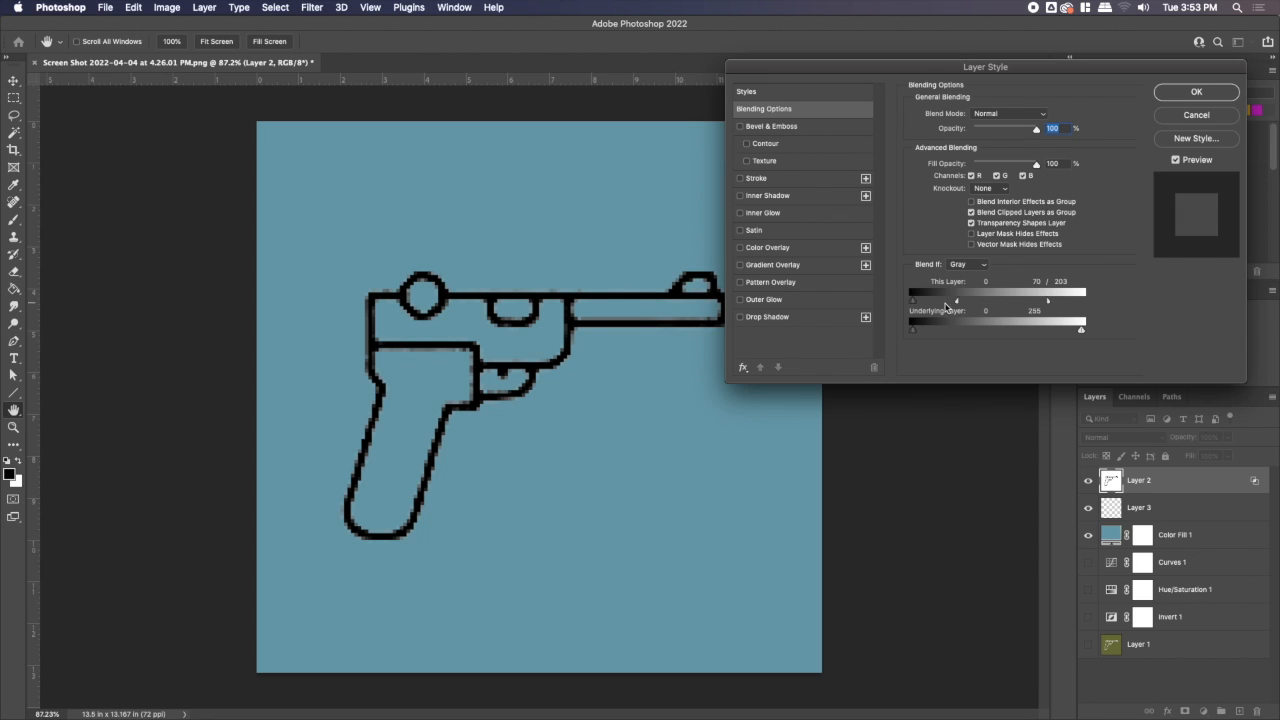
Rejoin the white Blend If values for This Layer at 231 and apply the layer style to Layer 2
drag(957, 303, 1067, 303)
drag(1064, 303, 1062, 304)
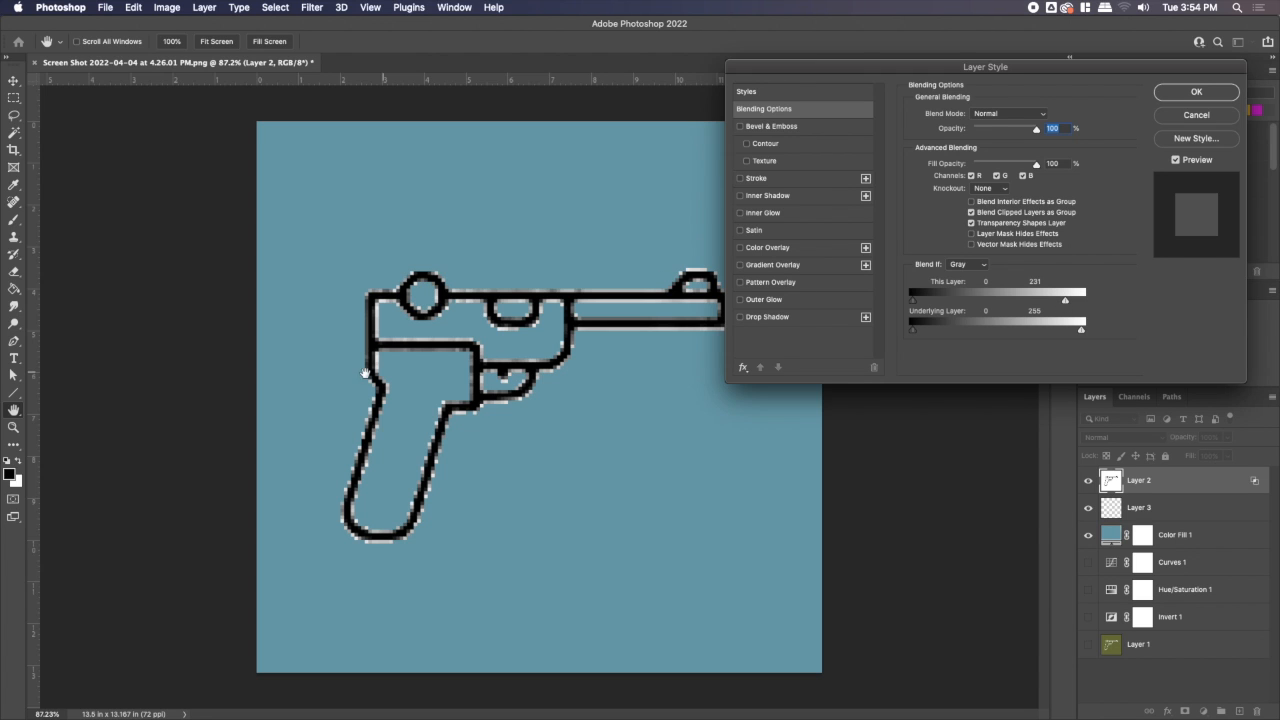
click(1181, 93)
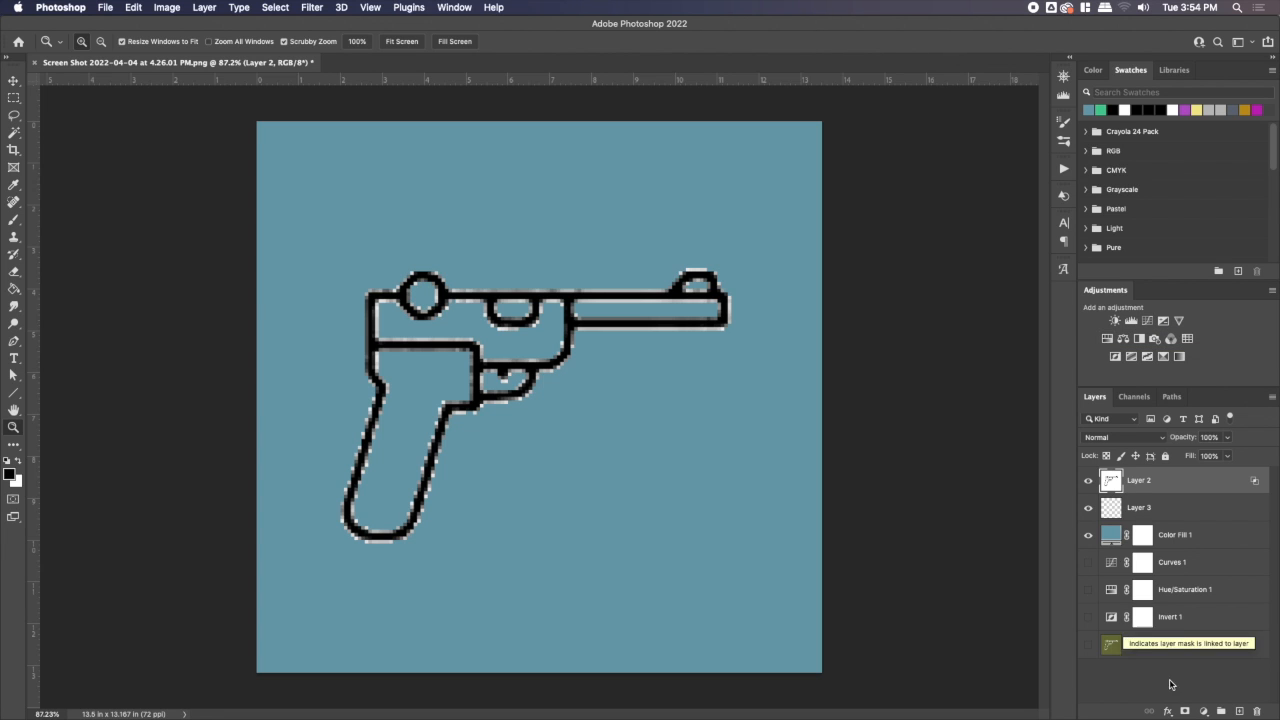
Add a black #000000 Solid Color fill layer above Layer 2 and hide it
click(1204, 711)
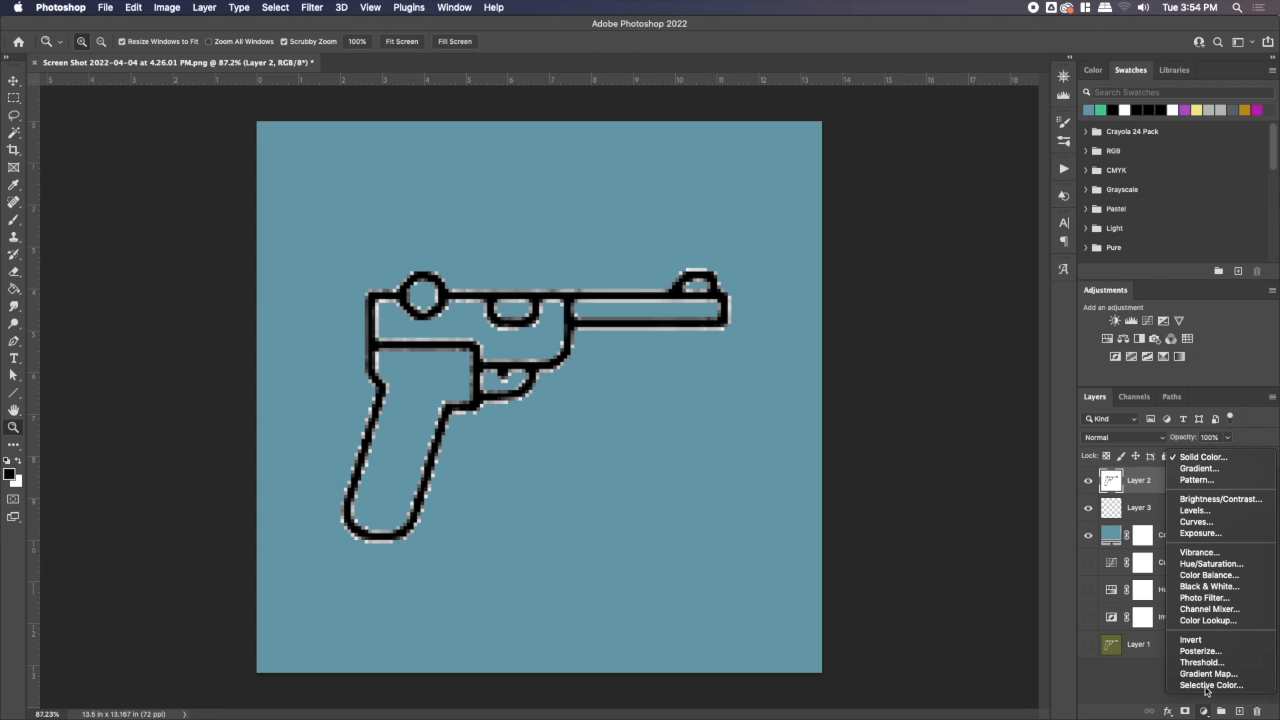
click(1201, 457)
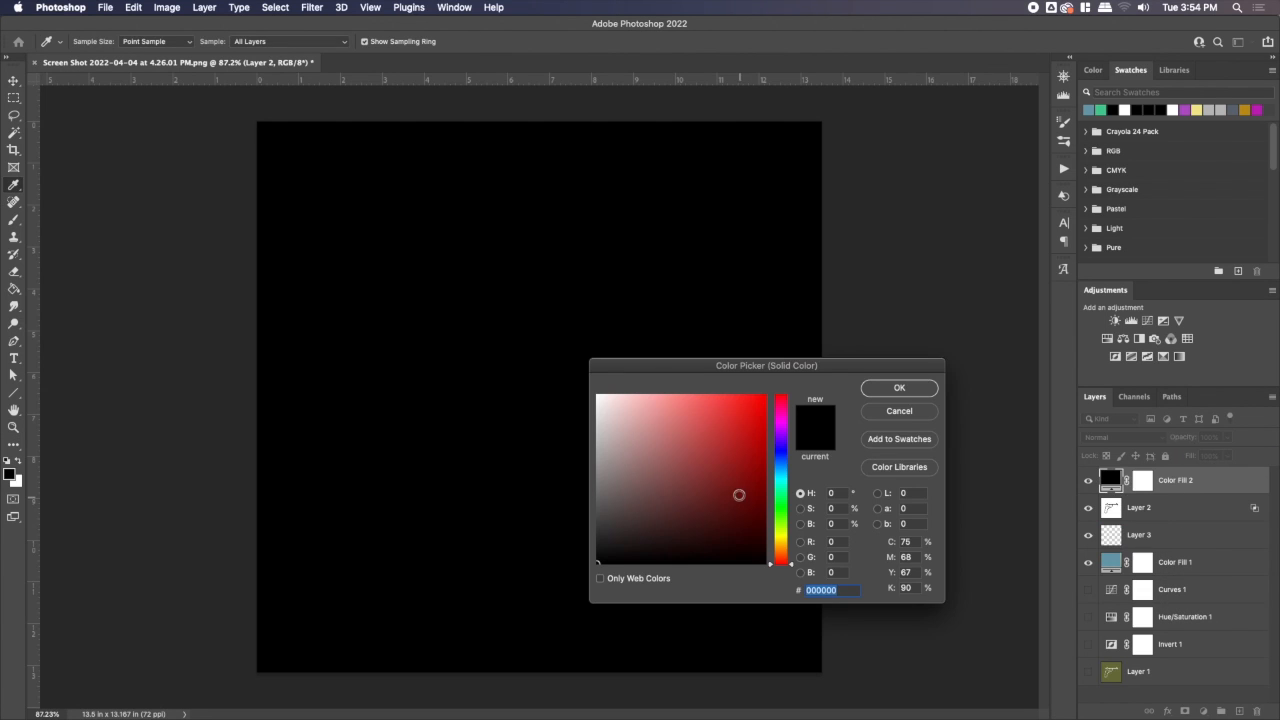
click(897, 390)
key(z)
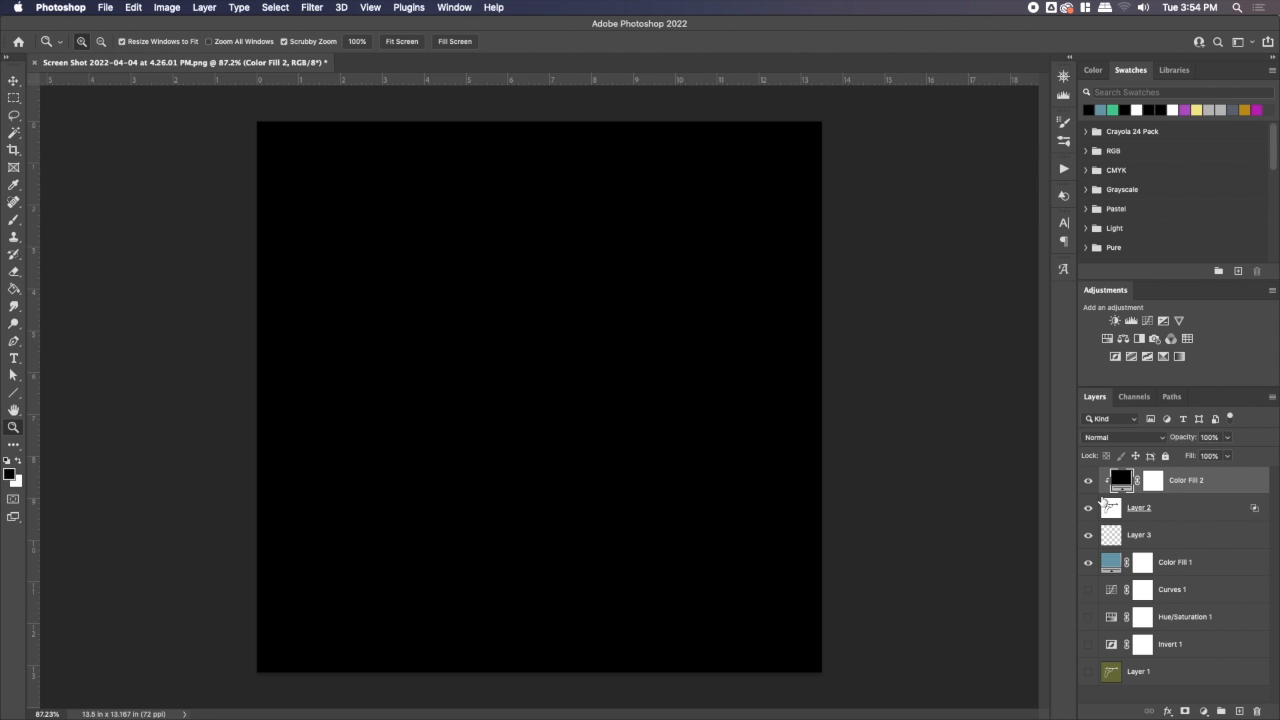
click(1088, 480)
Try converting Layer 2 to a smart object and rasterizing it, and undo these changes
right_click(1177, 510)
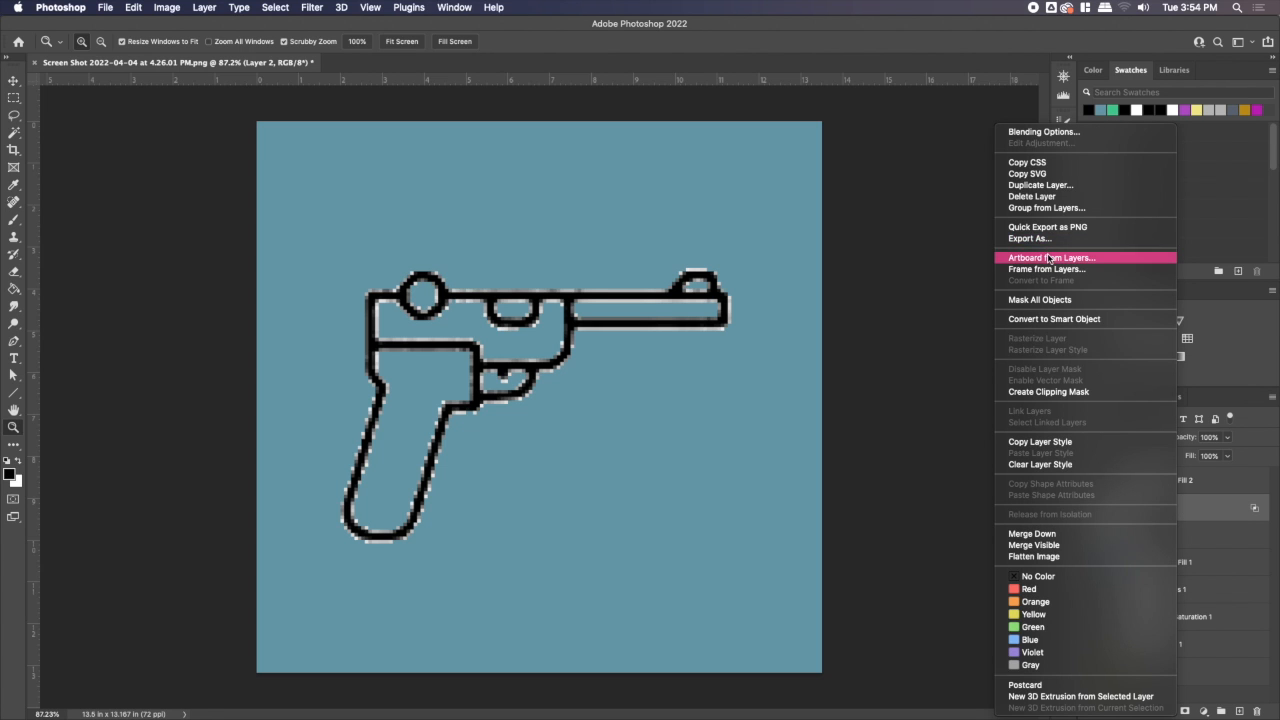
click(1055, 319)
right_click(1172, 508)
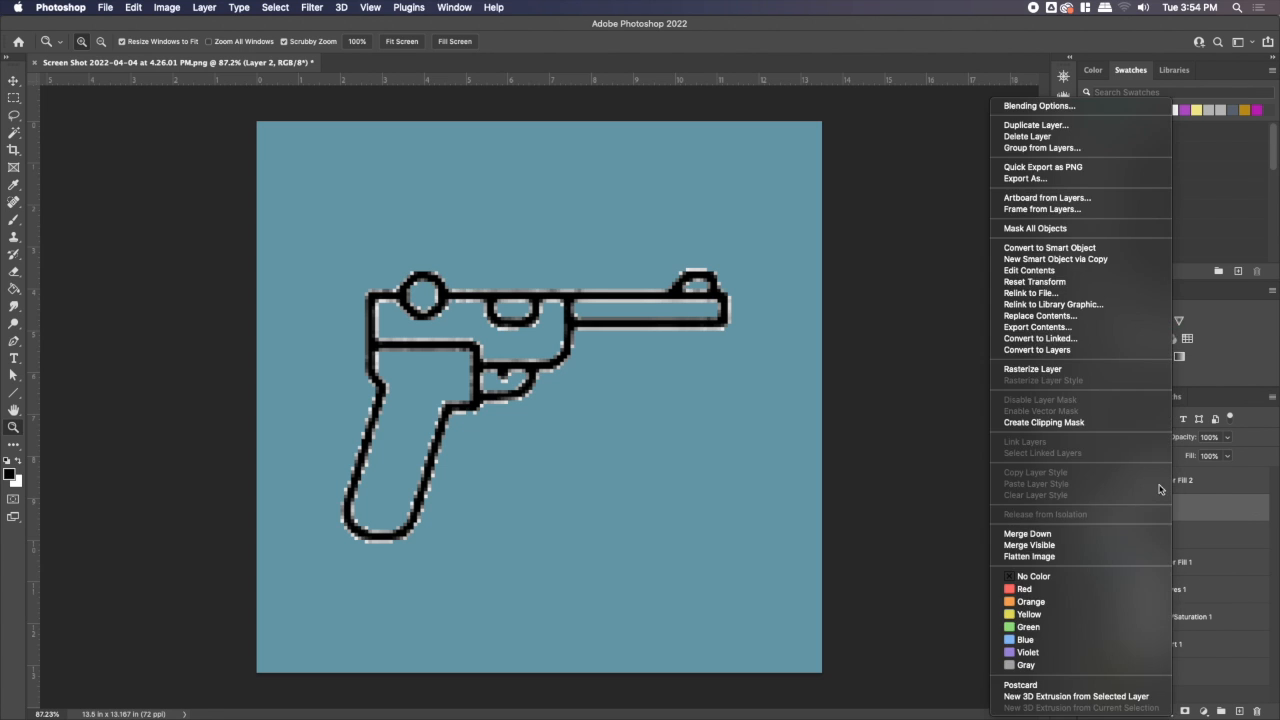
click(1033, 369)
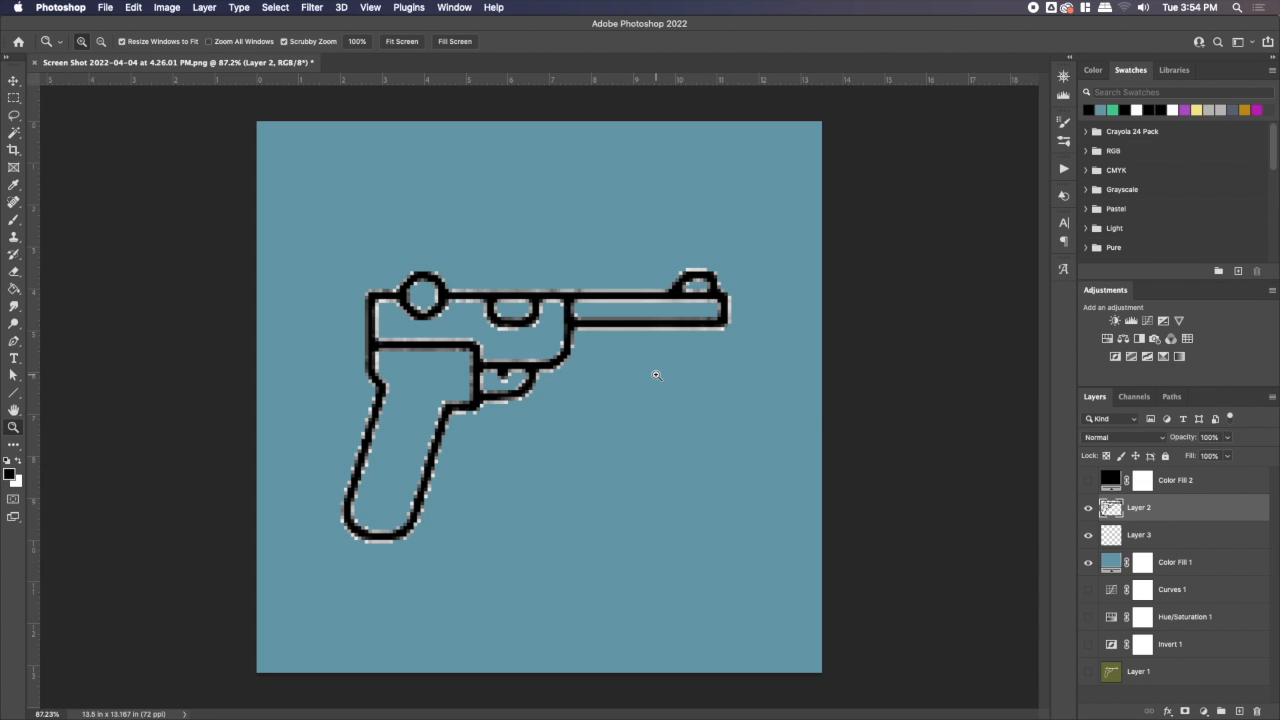
key(super+z)
key(super+z)
key(super+z)
key(super+z)
Merge Layer 2 with the empty Layer 3 and check the merged layer by toggling its visibility
click(1172, 519)
shift+click(1158, 540)
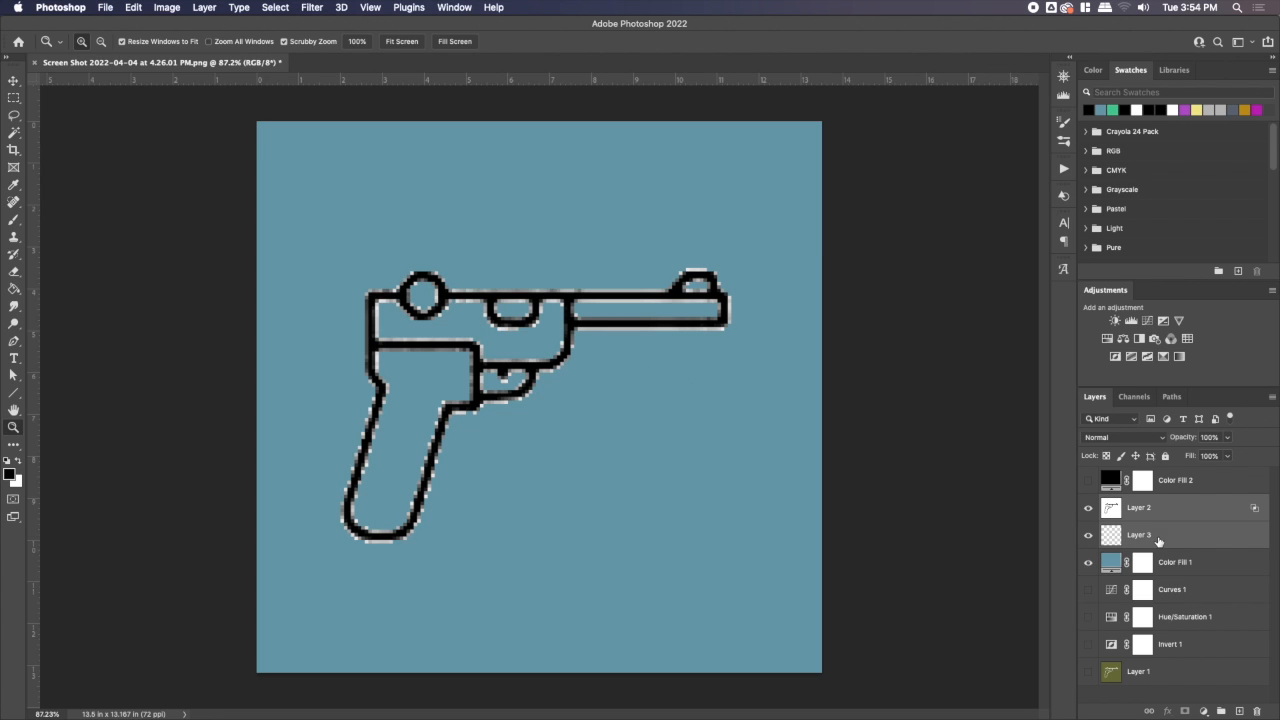
key(super+e)
click(1089, 508)
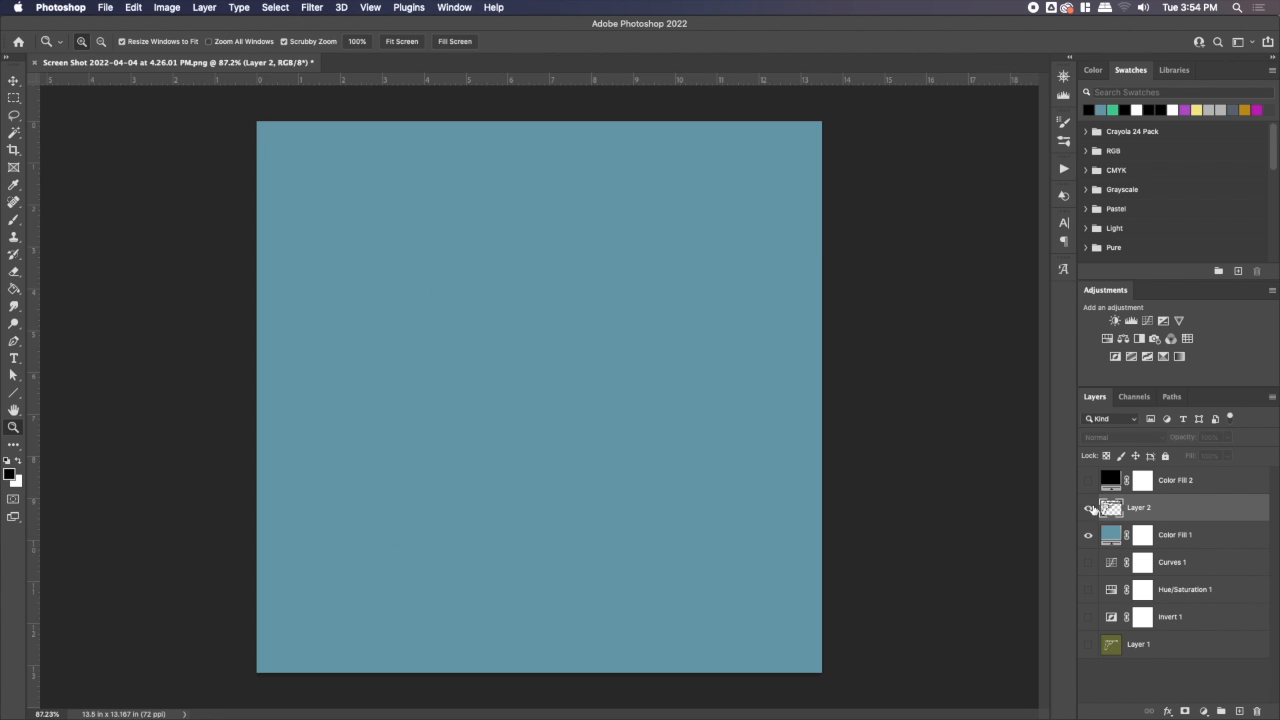
click(1089, 508)
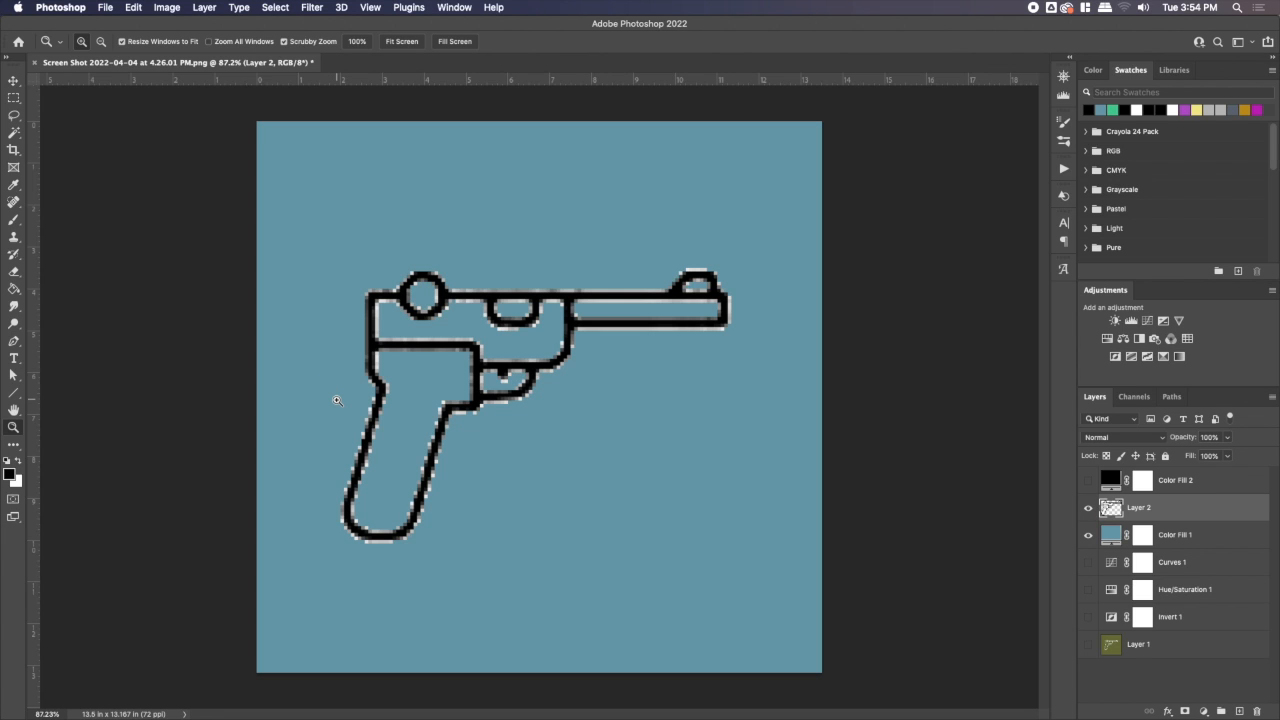
Show the black Color Fill 2, clip it to Layer 2, and compare the outline with and without it
click(1110, 480)
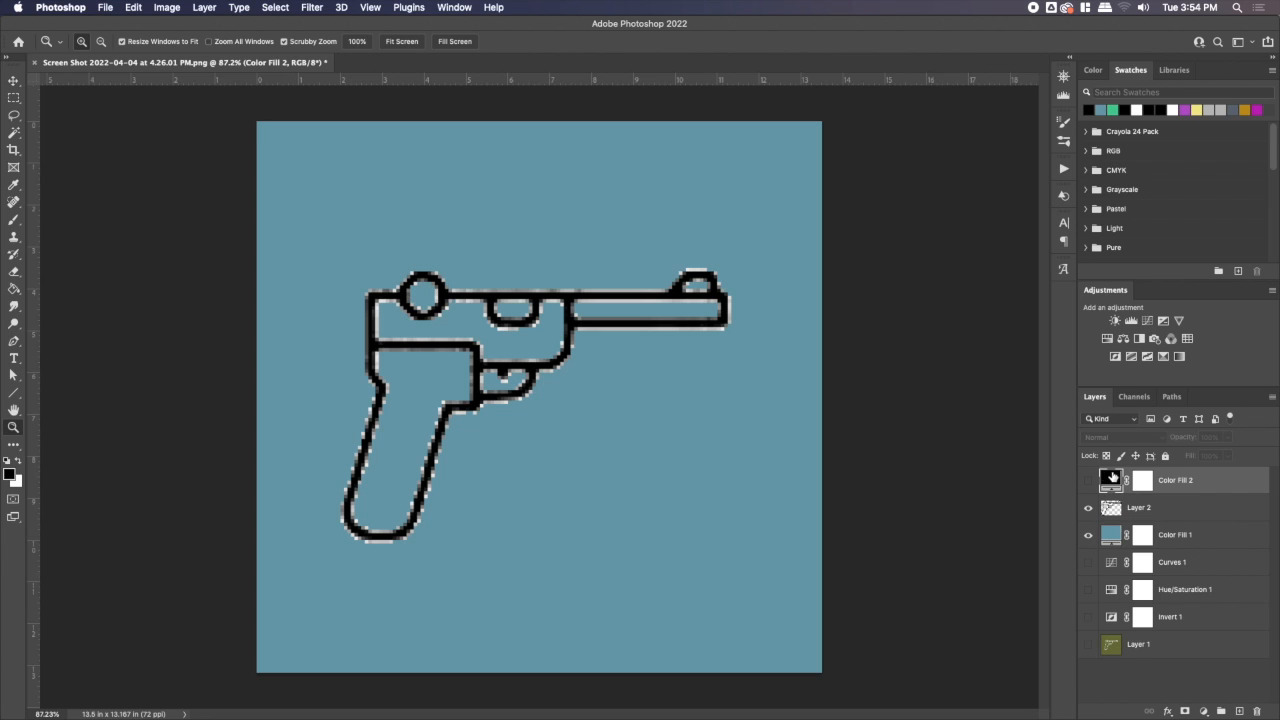
click(1088, 483)
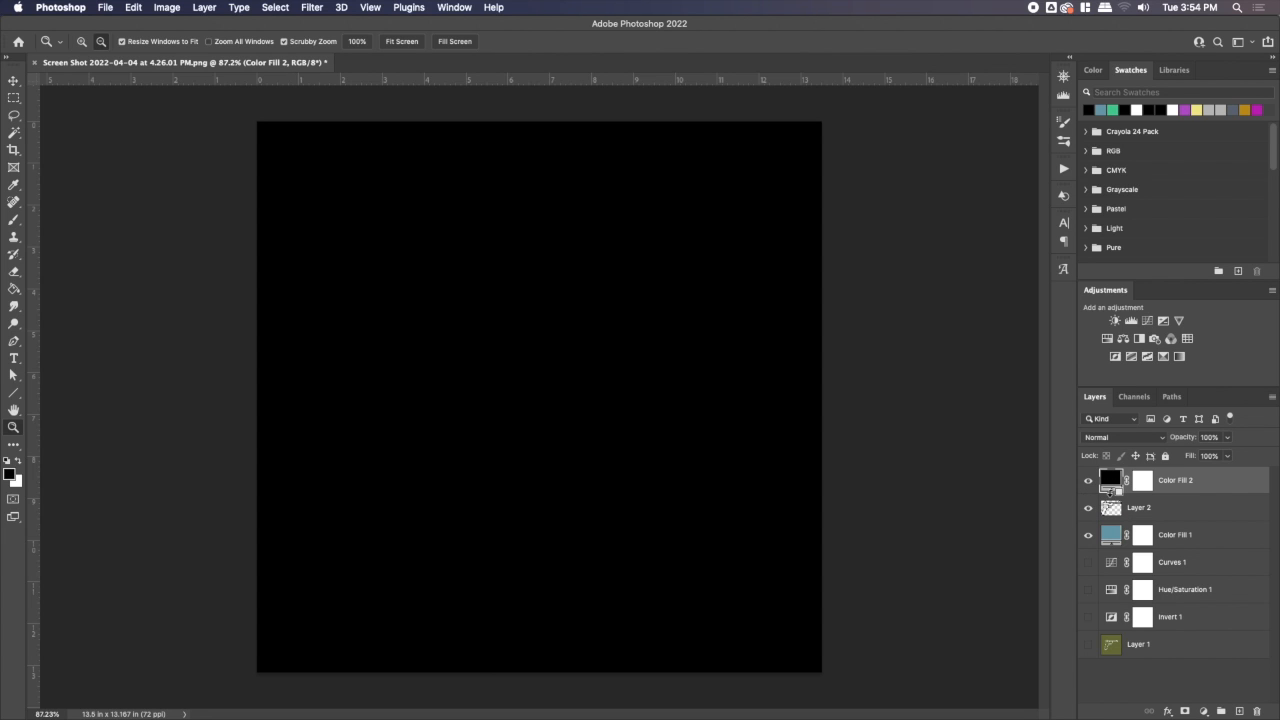
alt+click(1110, 494)
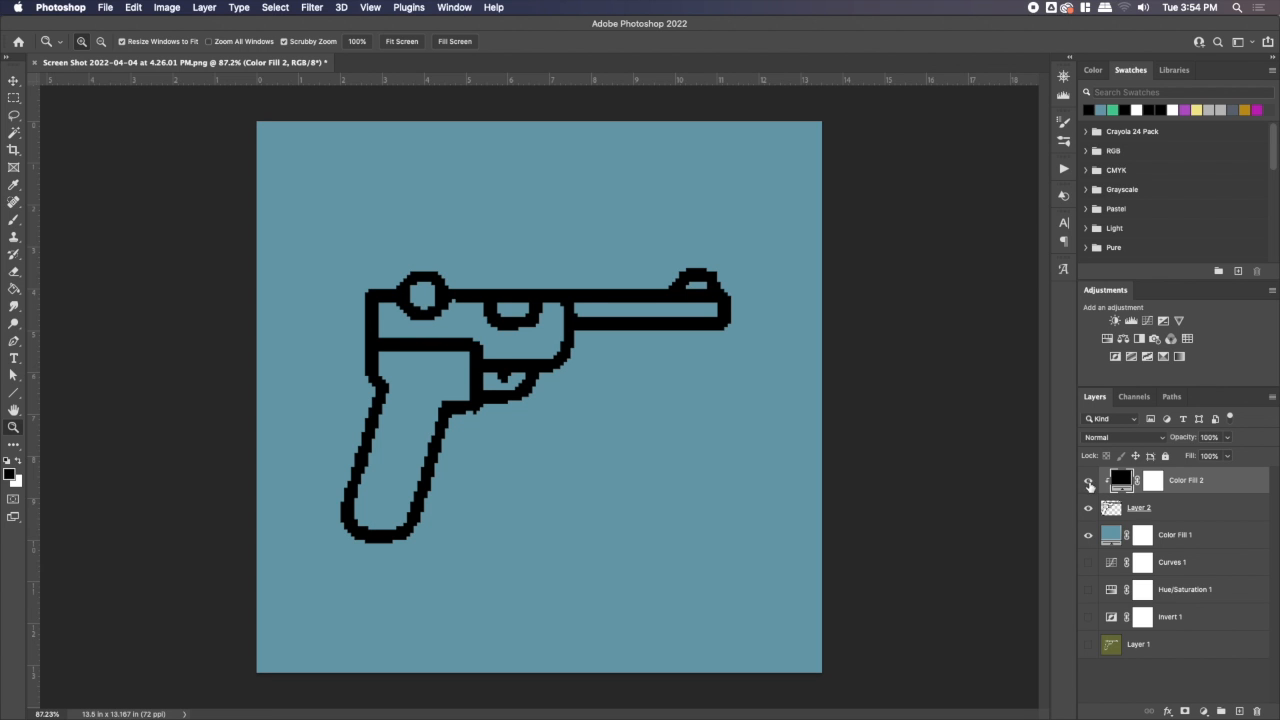
click(1088, 483)
click(1088, 483)
Examine the blackened outline up close and compare it with the original screenshot on Layer 1
drag(436, 292, 479, 290)
drag(762, 417, 608, 323)
drag(683, 339, 643, 339)
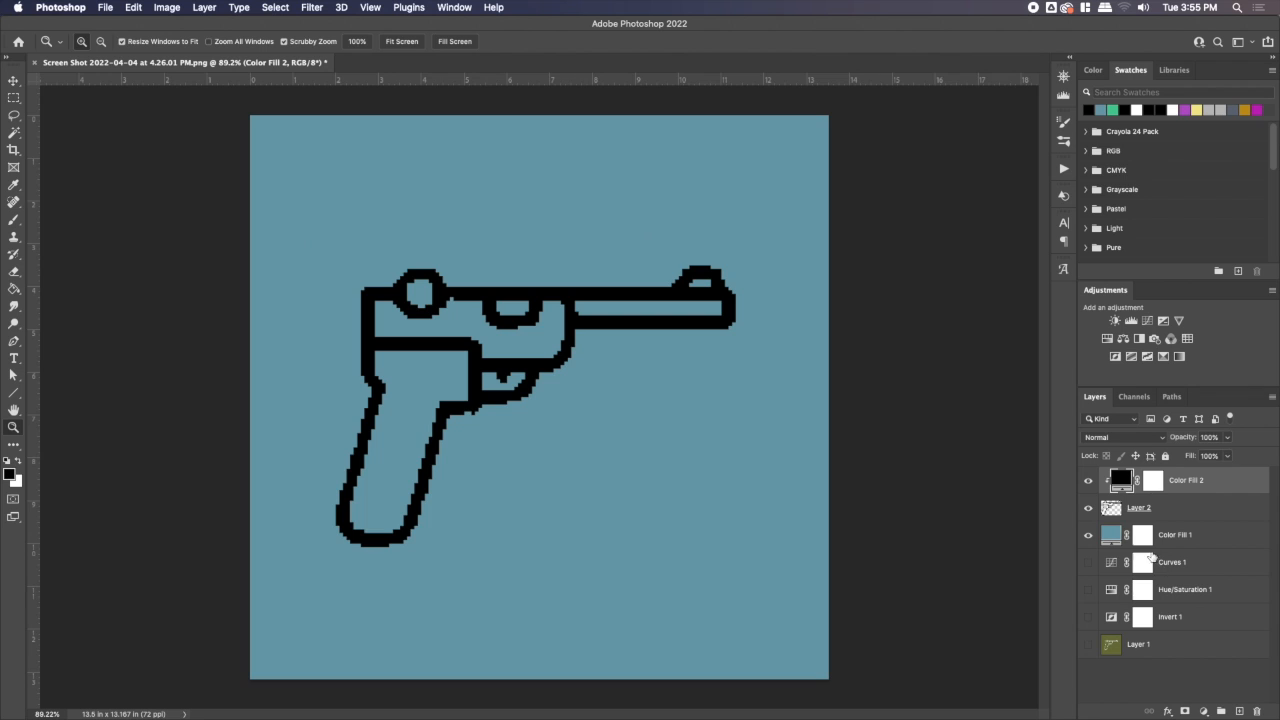
alt+click(1088, 645)
alt+click(1088, 647)
Stamp the outline without the blue background into a new top layer, leaving only that layer and Color Fill 1 visible
click(1089, 536)
key(super+alt+shift+n)
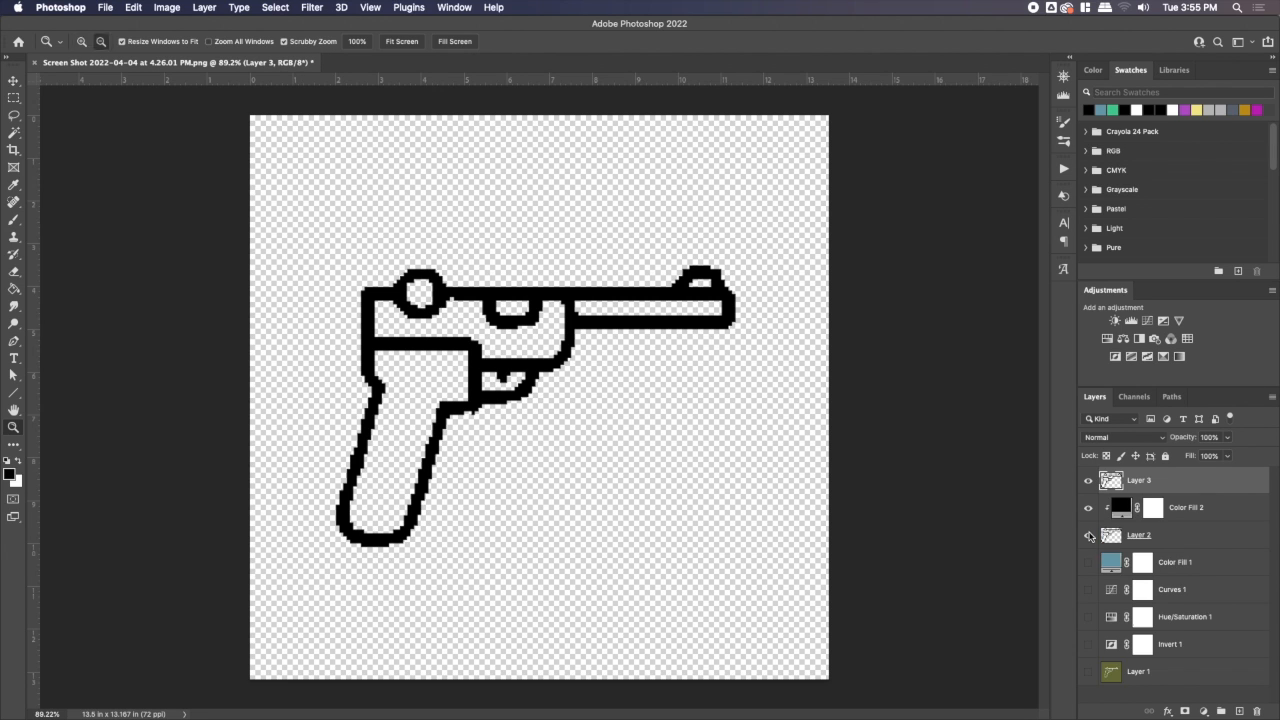
drag(1091, 512, 1091, 540)
click(1090, 563)
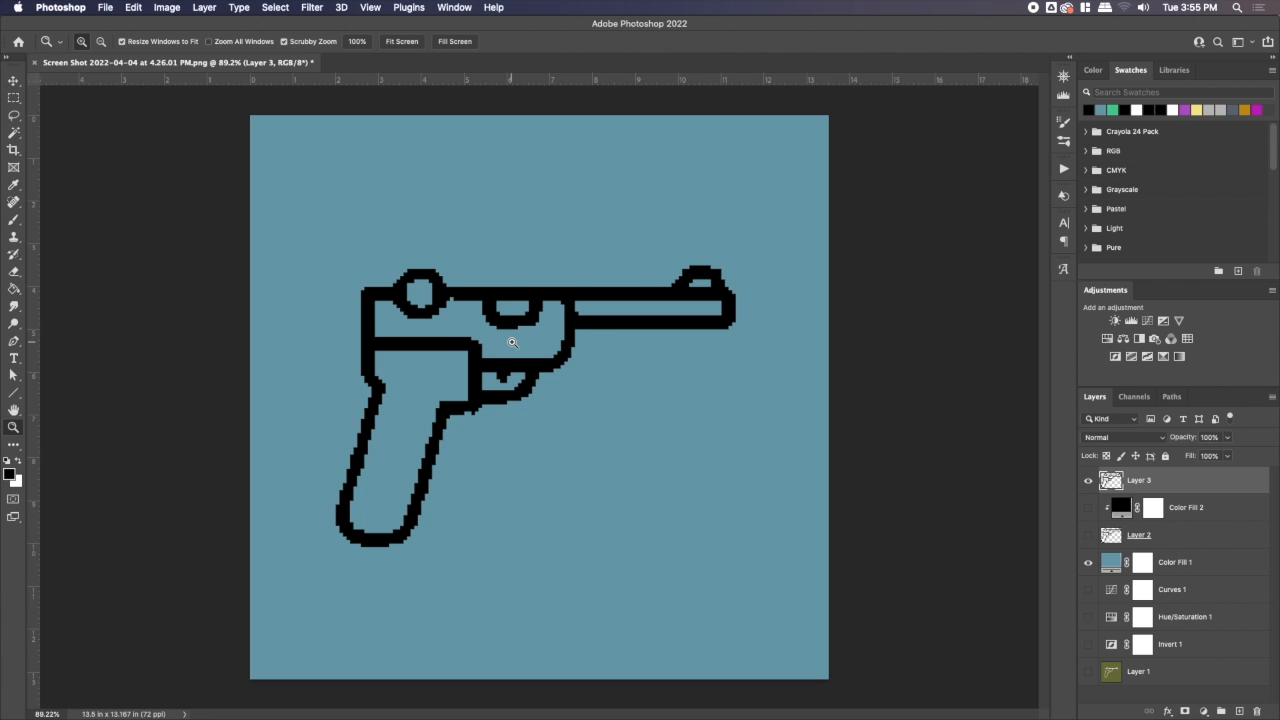
Switch from the Brush to the Pencil tool for hard-edged retouching of the stamped outline
key(b)
click(96, 44)
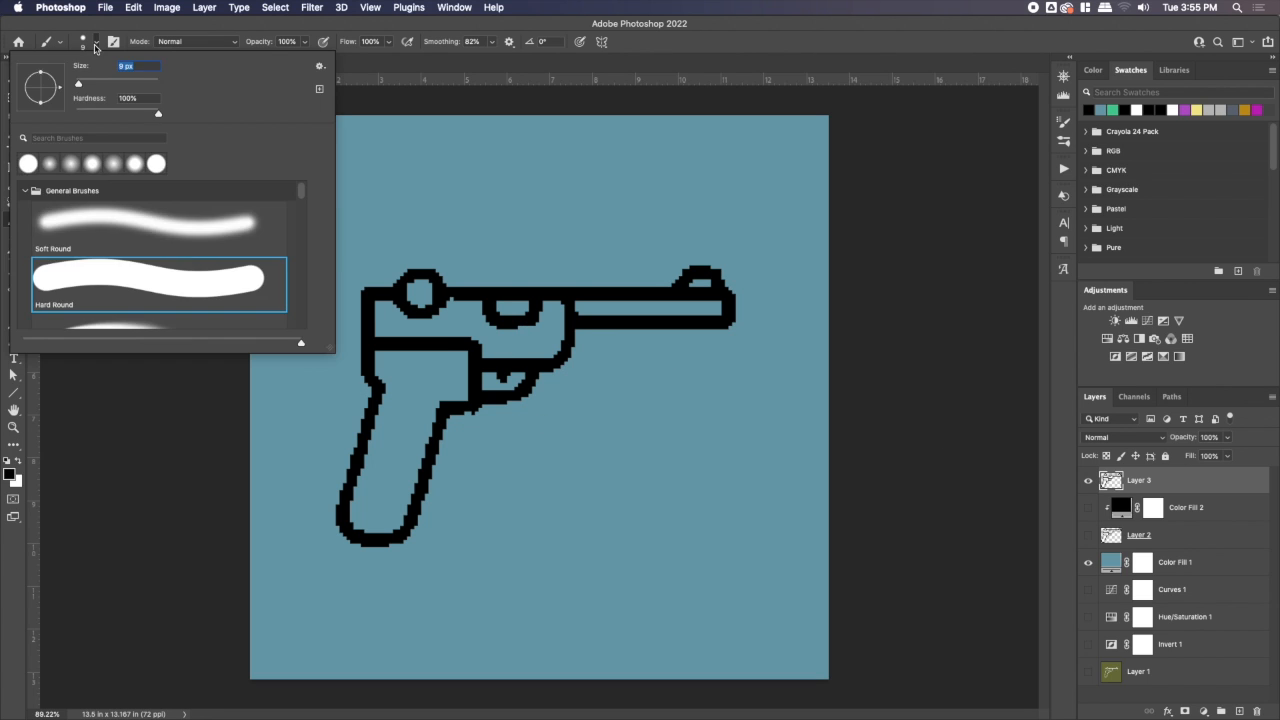
click(97, 44)
click(188, 44)
click(186, 46)
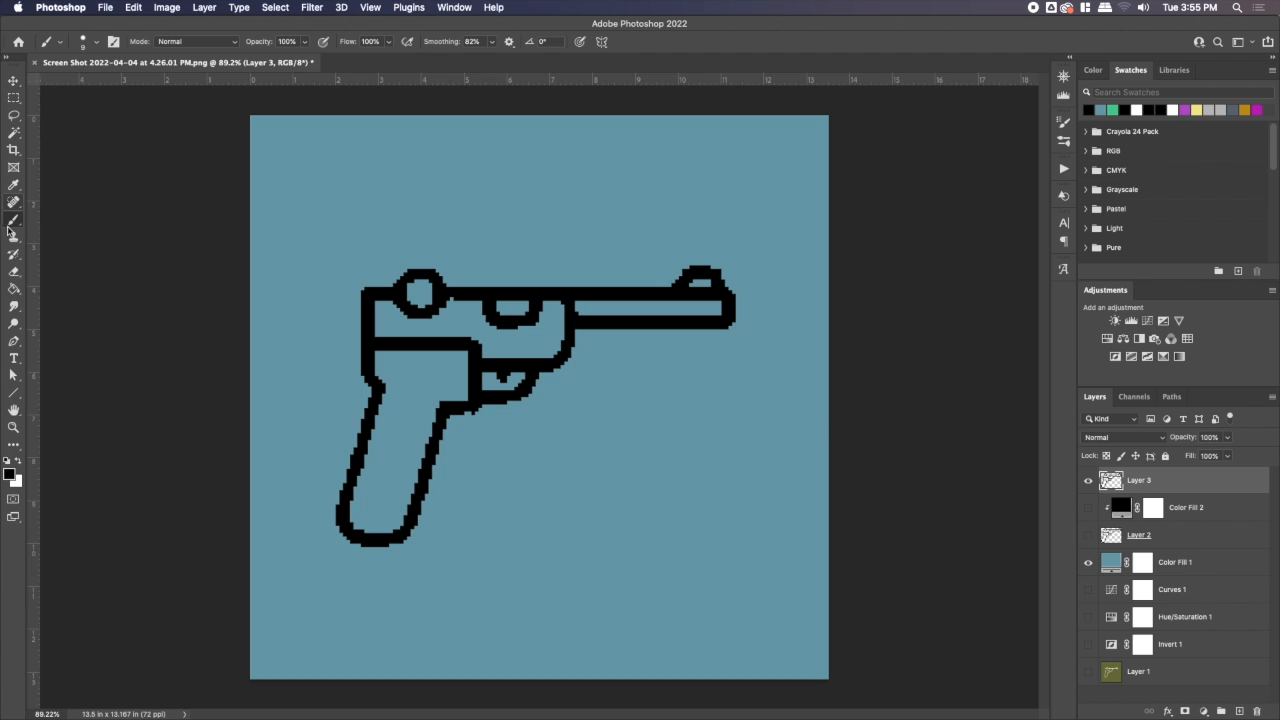
right_click(13, 219)
click(60, 229)
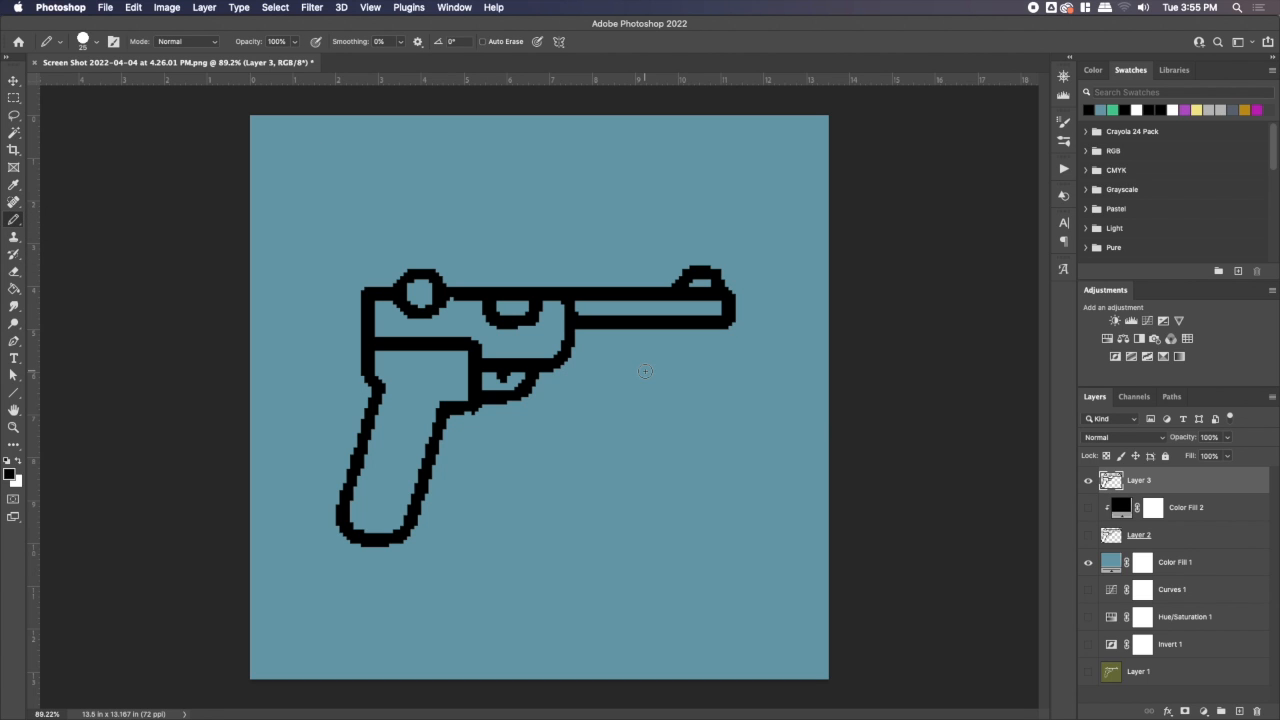
Reduce the Pencil size to 9 px for pixel retouching near the circle at the pistol's rear
key(z)
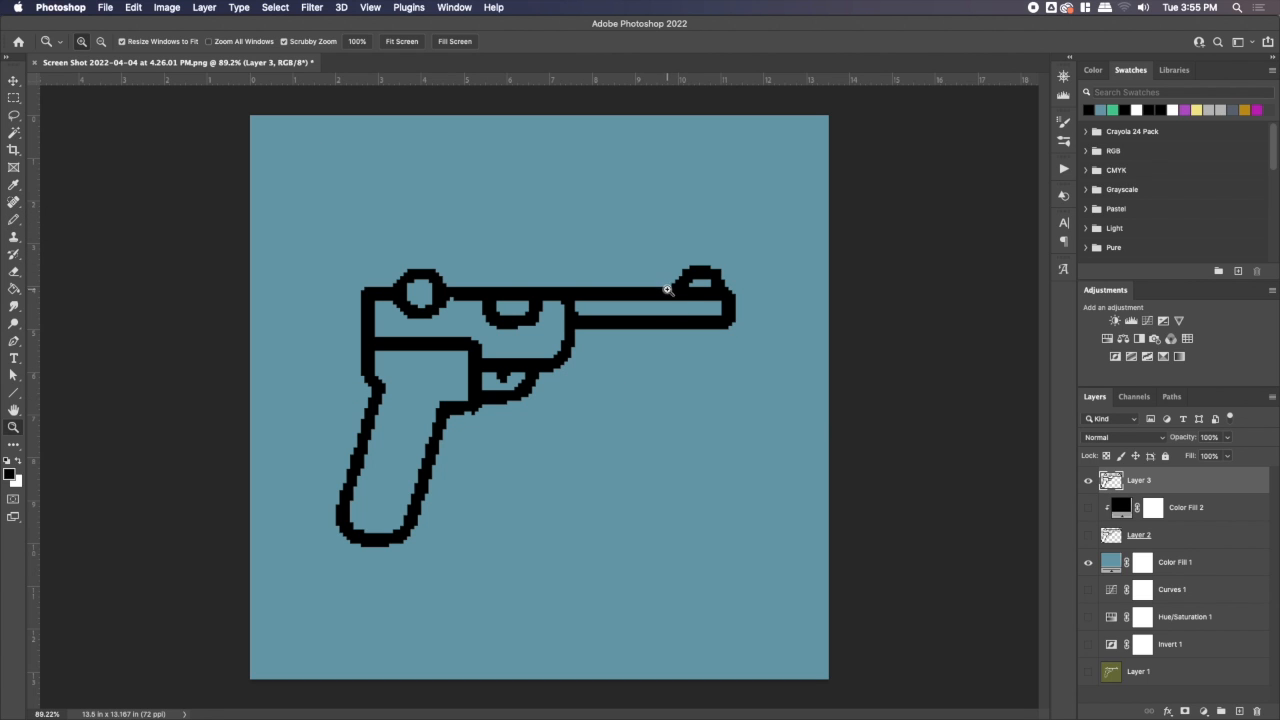
mouse_move(449, 298)
mouse_down()
mouse_move(531, 277)
mouse_move(494, 282)
mouse_up()
key(bracketleft)
key(bracketleft)
key(bracketleft)
key(bracketleft)
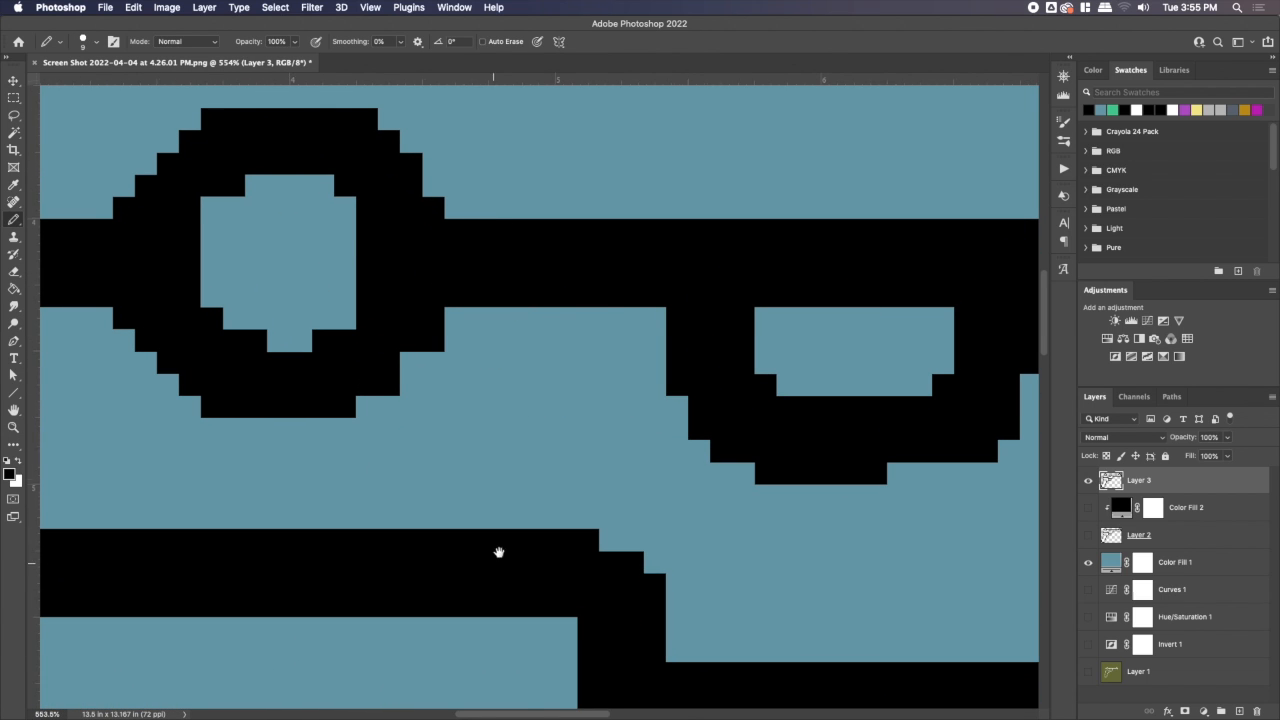
Erase the stray pixels protruding below the outline where the grip meets the trigger guard
drag(500, 549, 651, 134)
scroll(640, 523, down, 5)
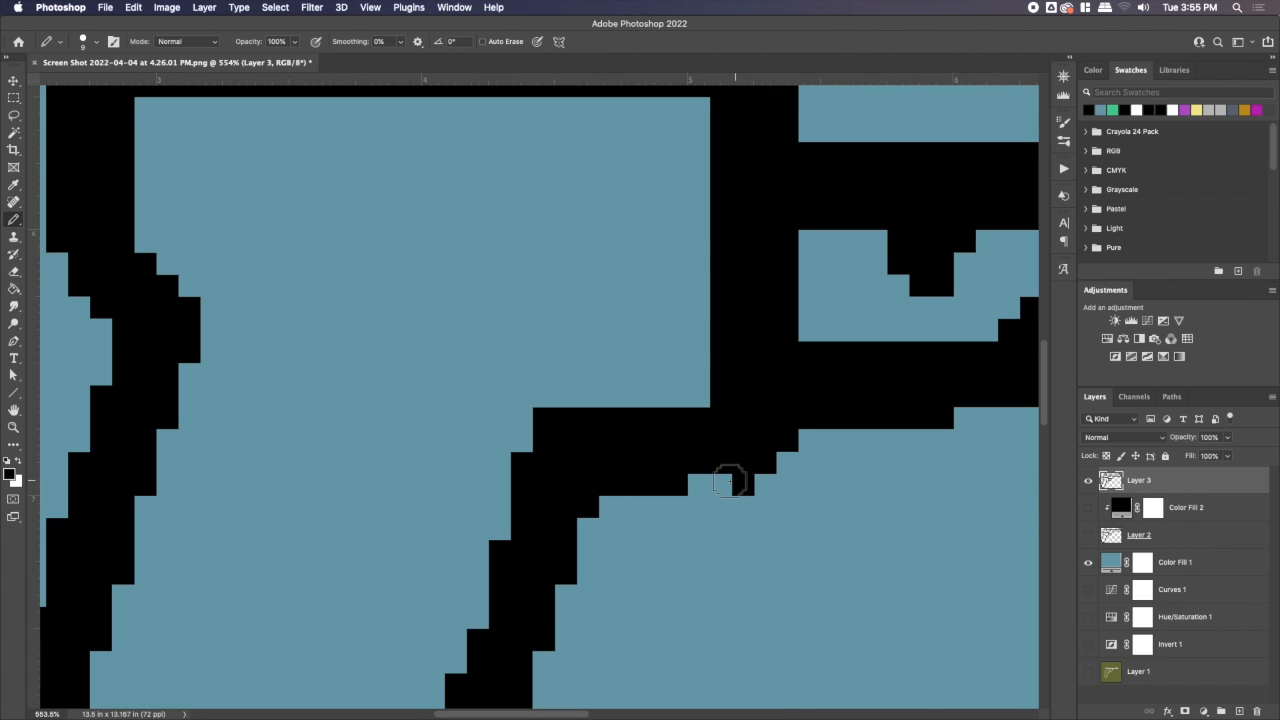
key(e)
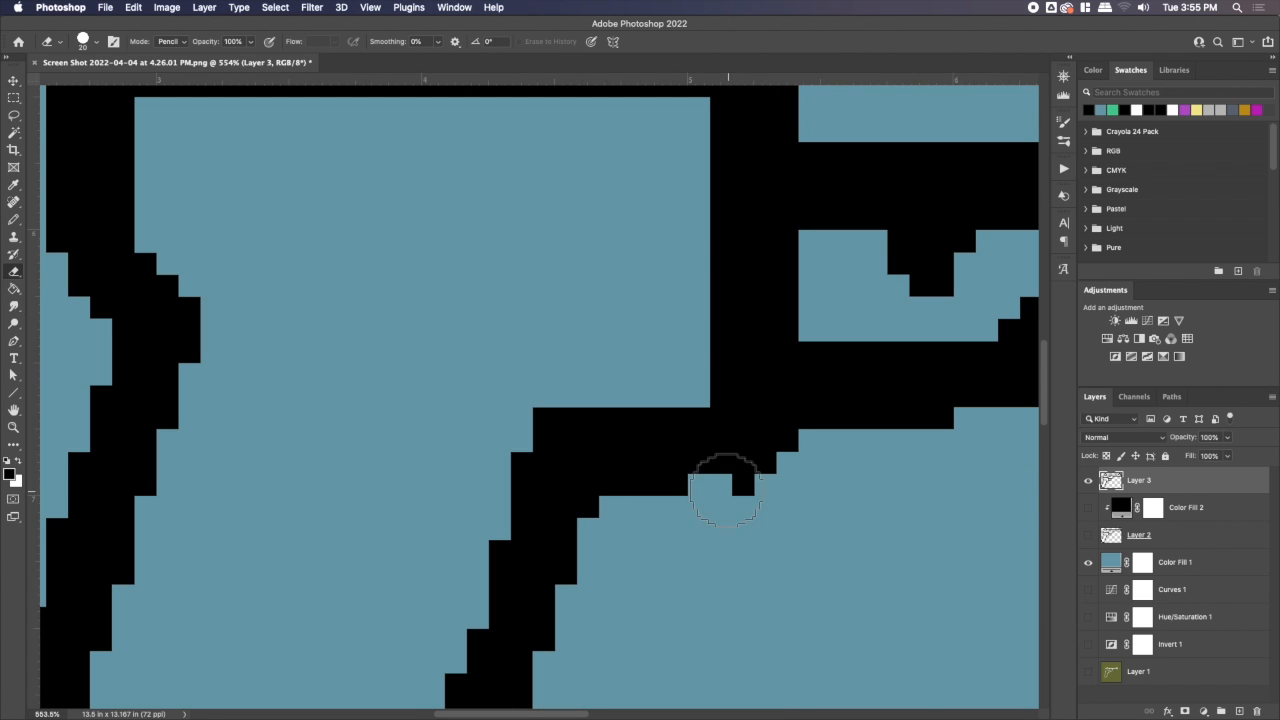
click(740, 509)
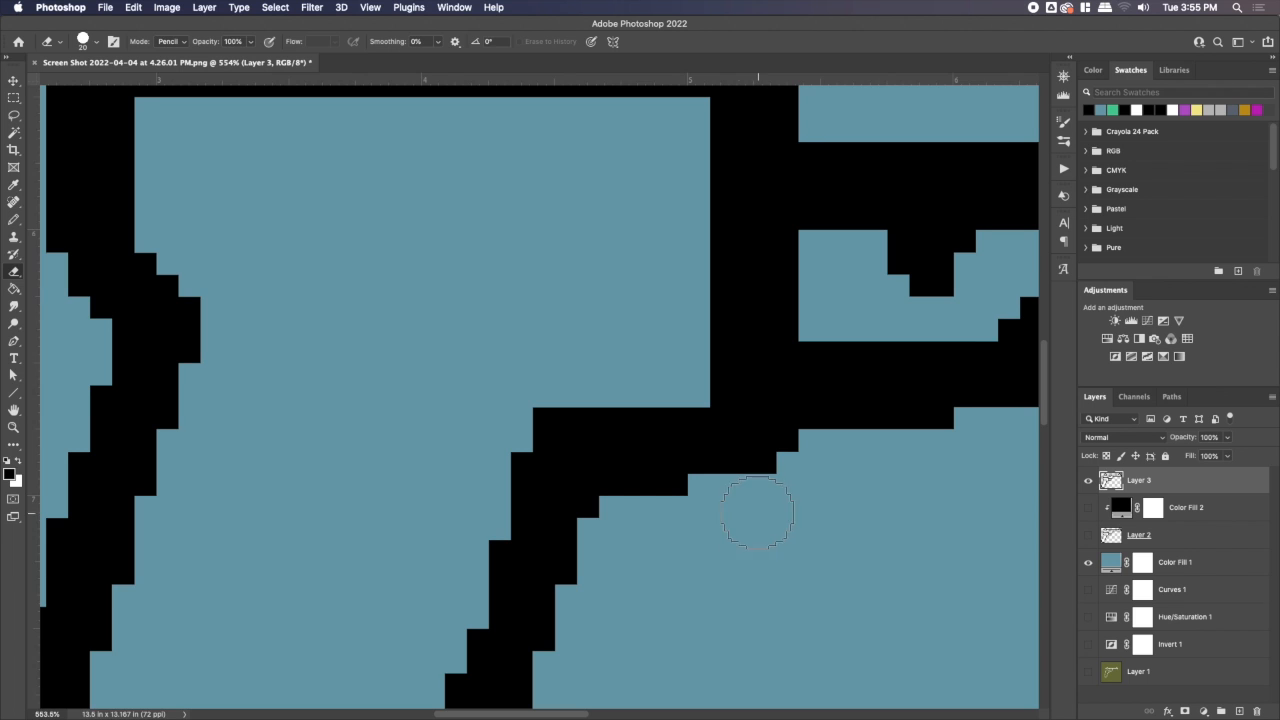
Change the Color Fill 1 background behind the pistol outline to white
key(z)
drag(775, 477, 708, 481)
drag(753, 487, 316, 568)
drag(400, 402, 427, 436)
drag(548, 424, 510, 426)
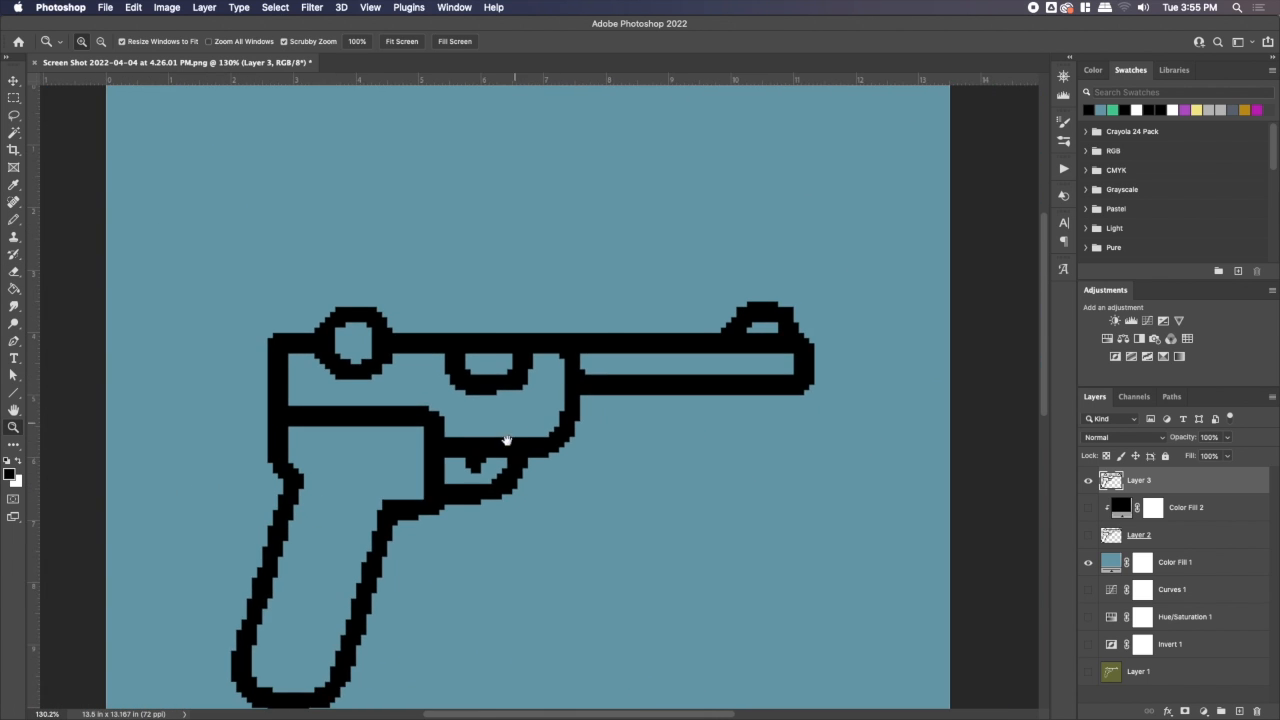
drag(471, 497, 498, 424)
drag(571, 400, 552, 401)
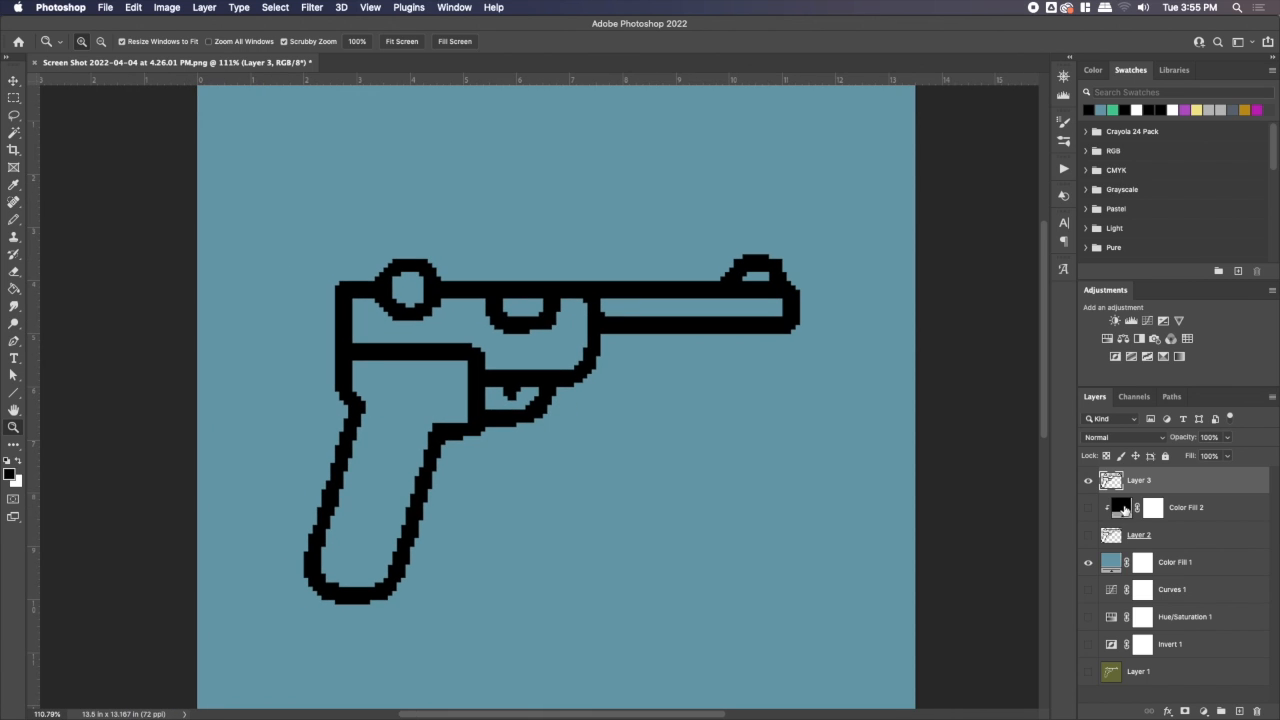
double_click(1129, 565)
drag(684, 462, 596, 393)
click(900, 388)
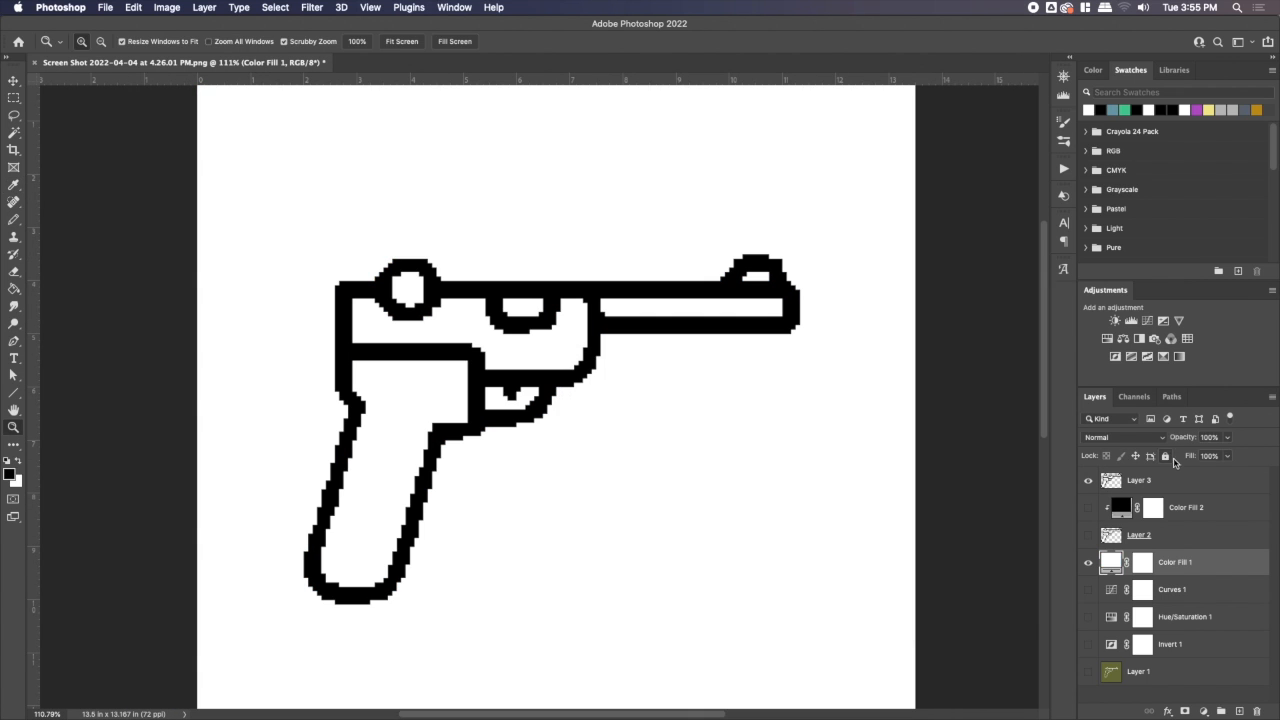
Add a white Stroke effect positioned Inside to the pistol outline on Layer 3
double_click(1184, 482)
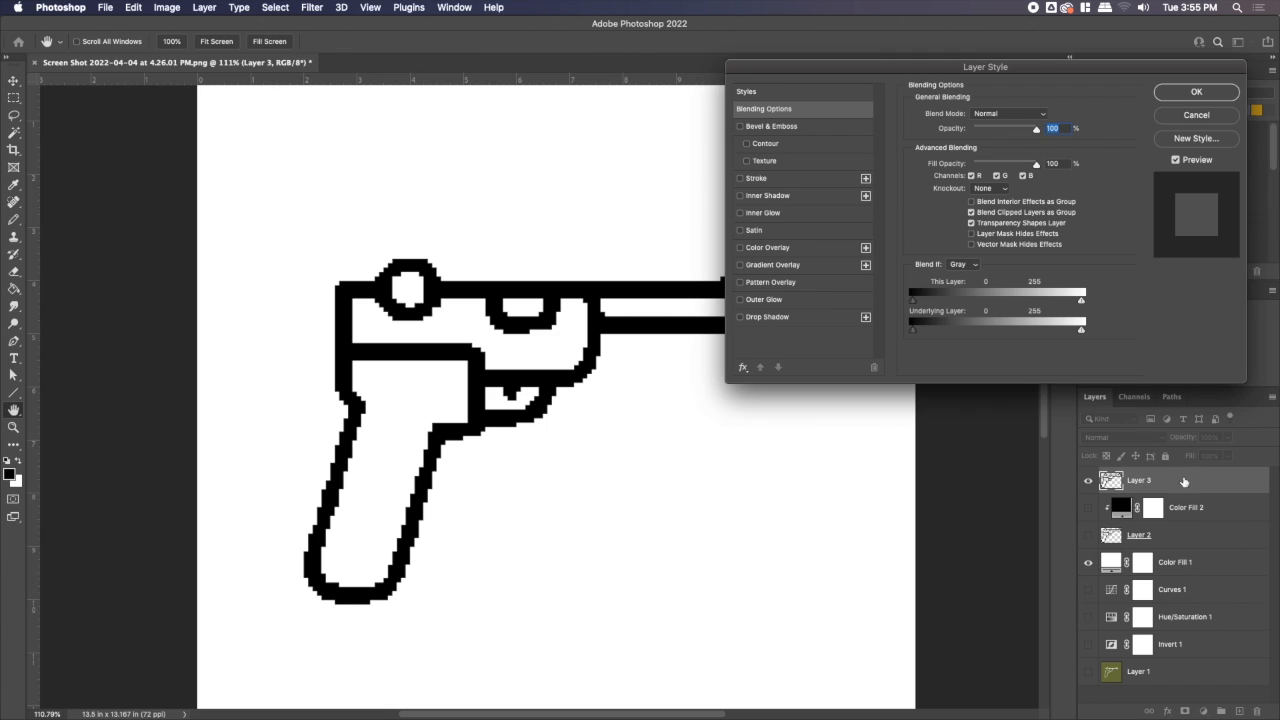
click(779, 182)
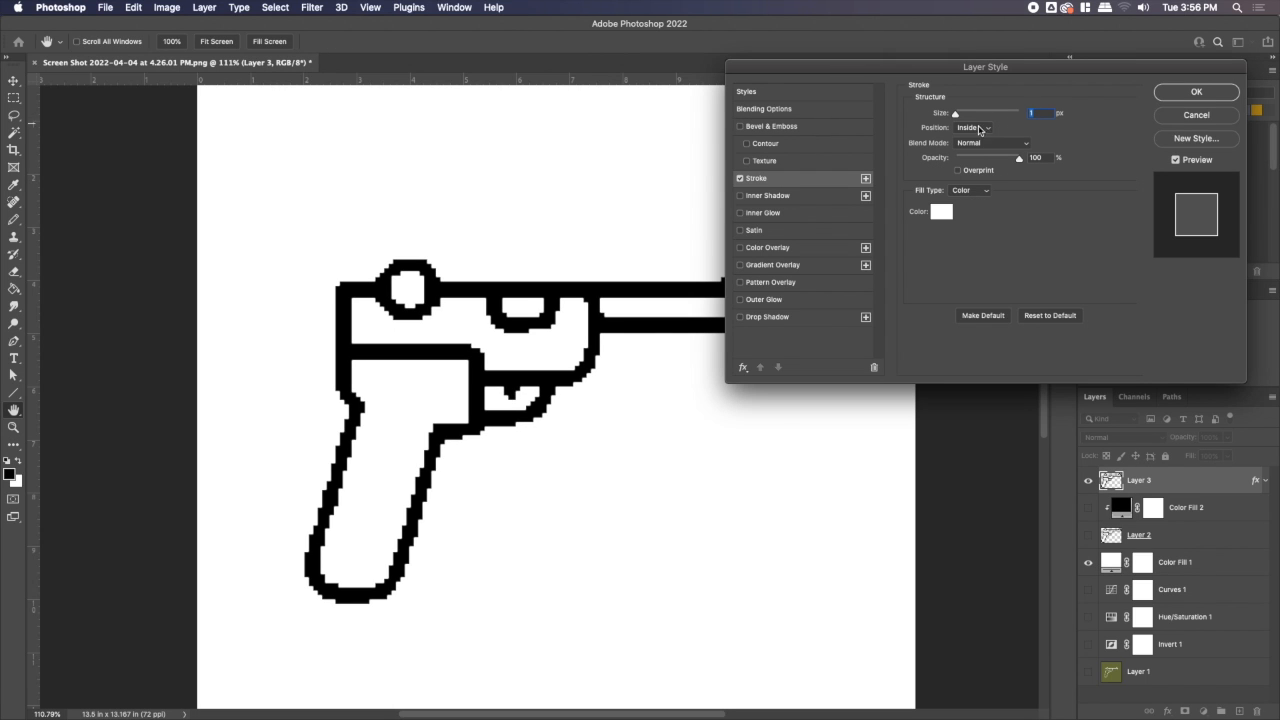
click(980, 128)
click(975, 129)
Try inner stroke widths up to 5 px on the outline and step the size back down to 1 px
key(Up)
key(Up)
key(Up)
mouse_move(936, 68)
mouse_down()
mouse_move(1105, 205)
mouse_move(1004, 70)
mouse_up()
key(Up)
key(Up)
key(Up)
key(Up)
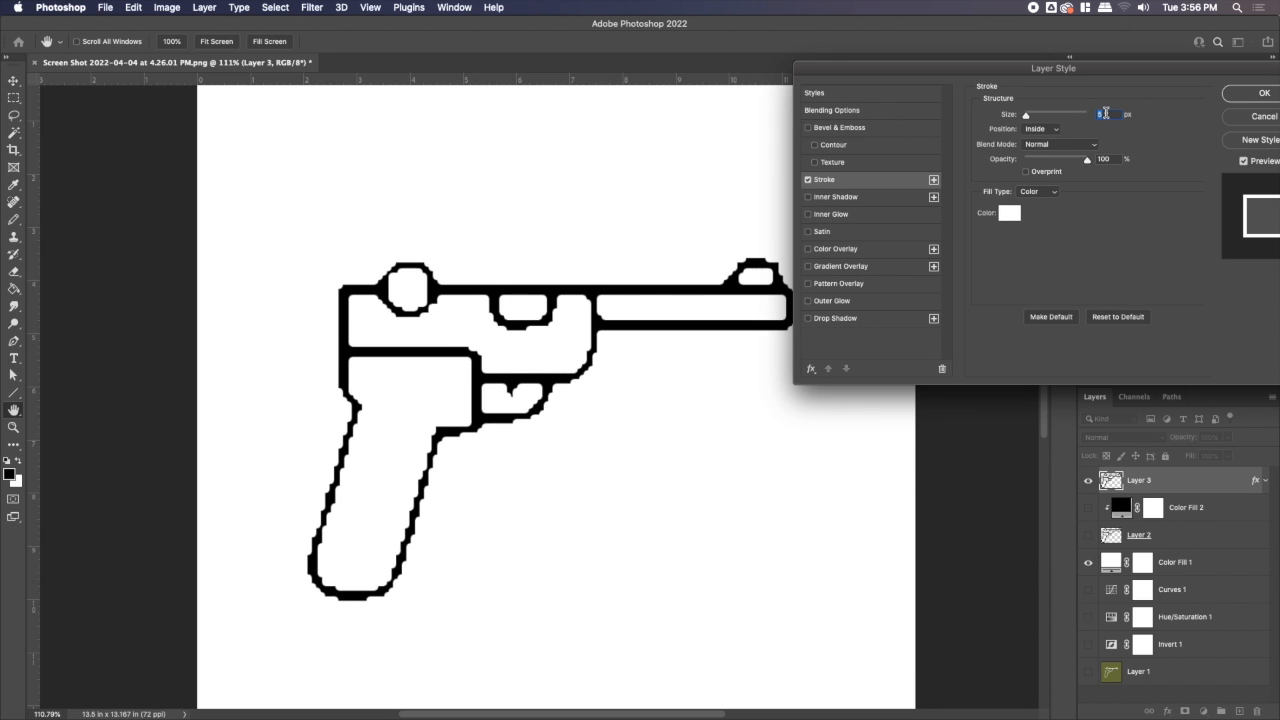
key(Down)
key(Down)
key(Down)
key(Down)
key(Down)
key(Down)
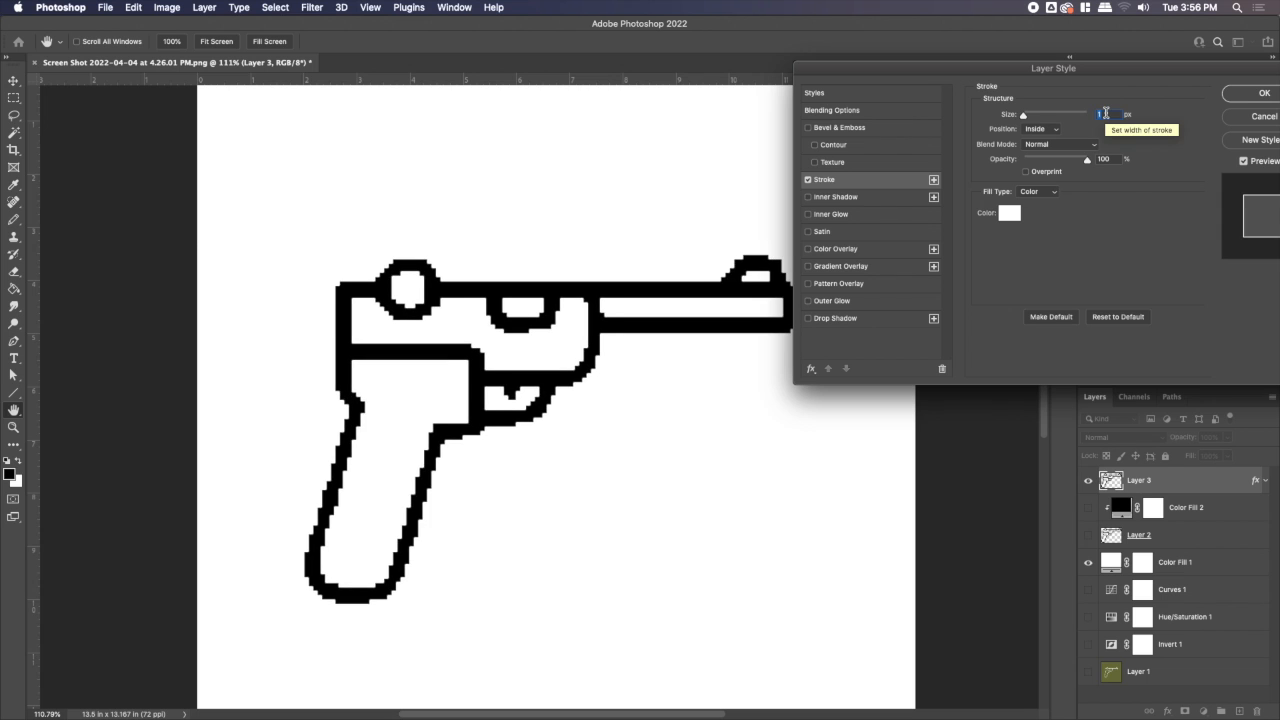
Set the white inner stroke's size to 3 px and apply the effect to Layer 3
key(Up)
drag(1119, 72, 963, 177)
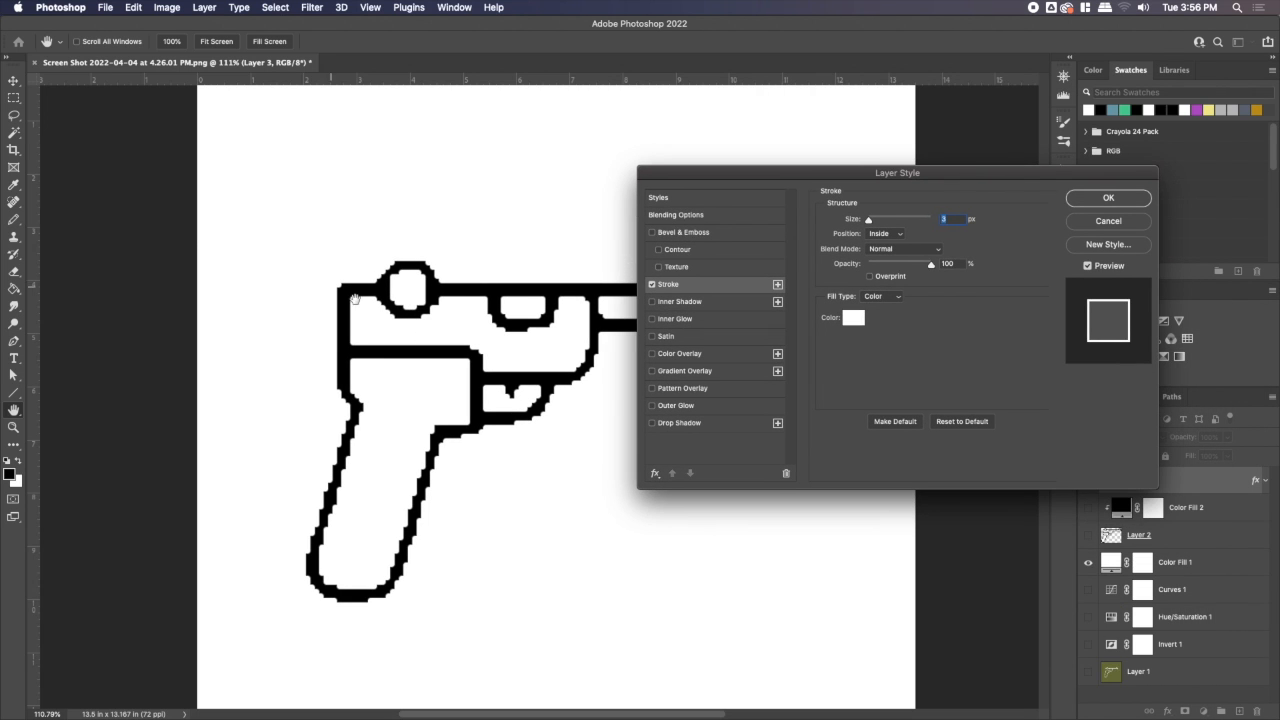
click(1077, 203)
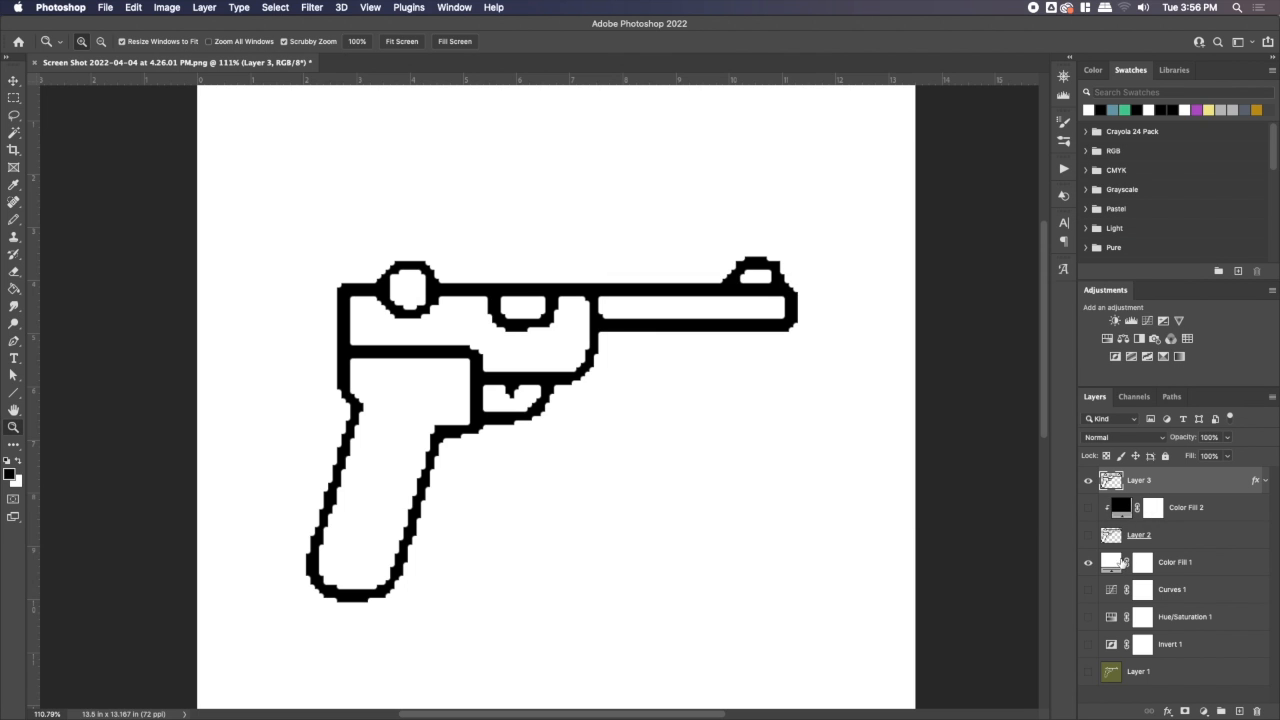
Place Color Fill 1 directly beneath Layer 3 and merge the two into a single layer
drag(1178, 565, 1105, 476)
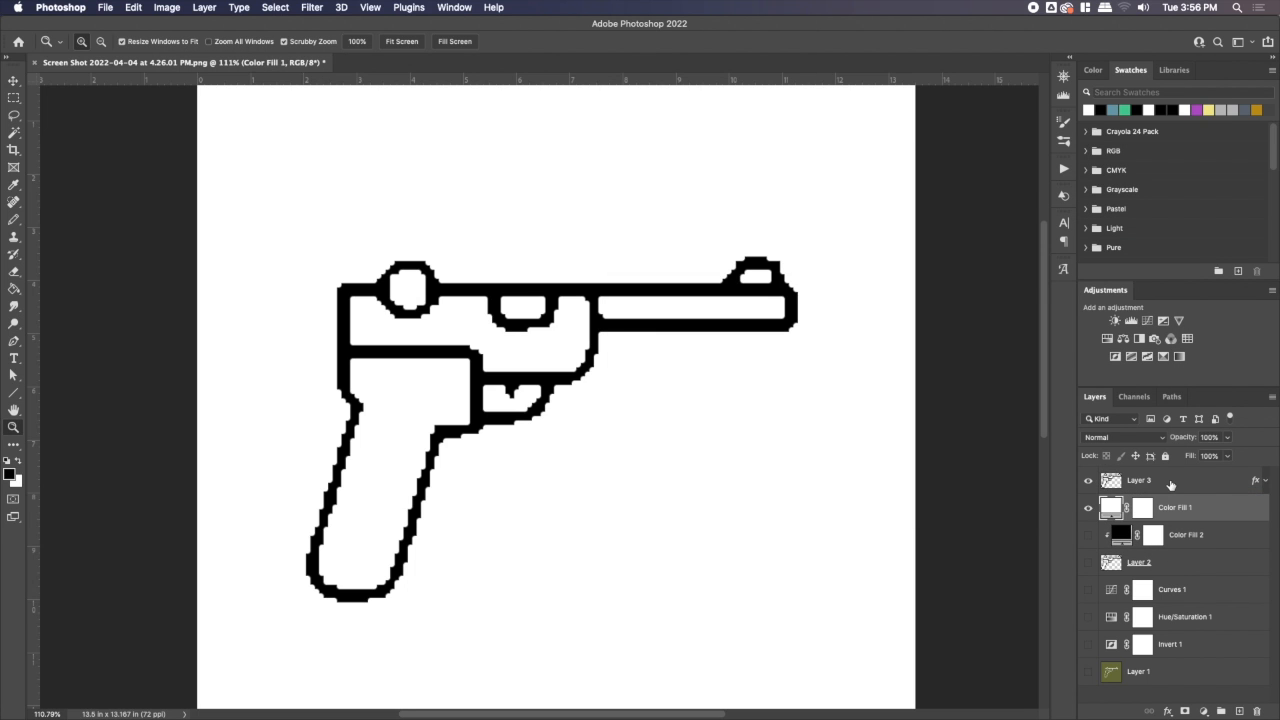
key(super+e)
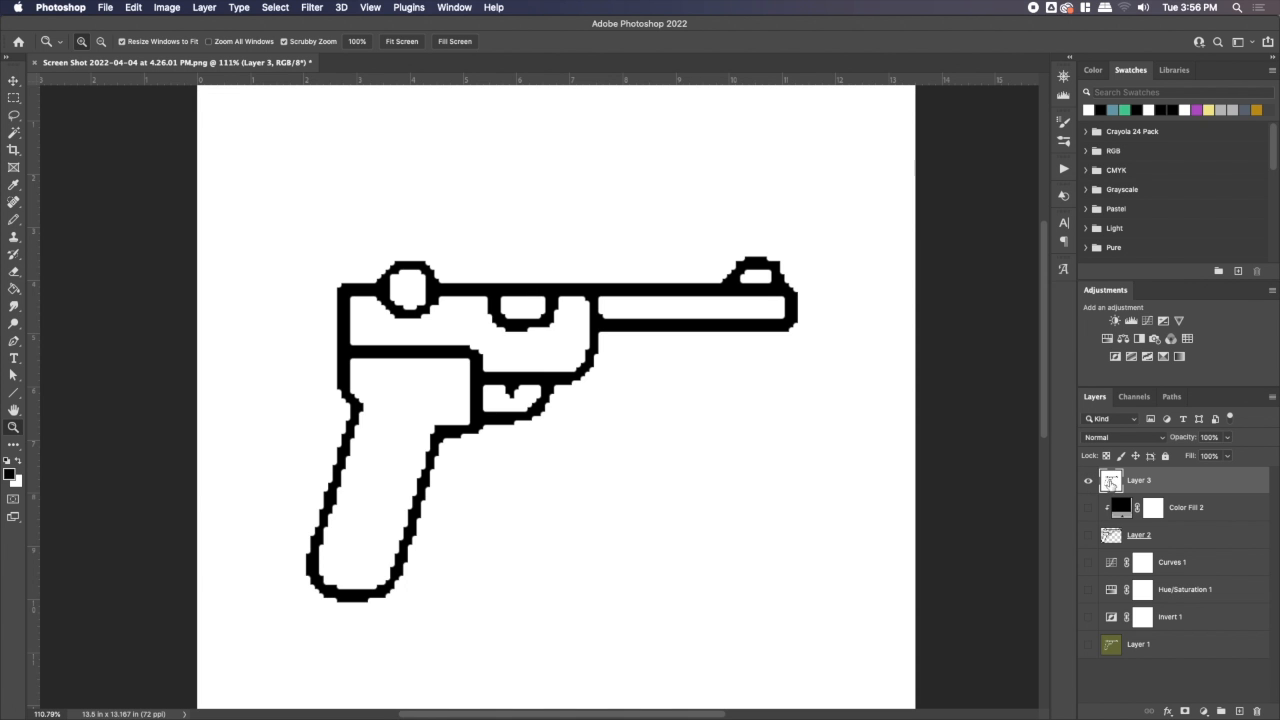
scroll(718, 382, down, 3)
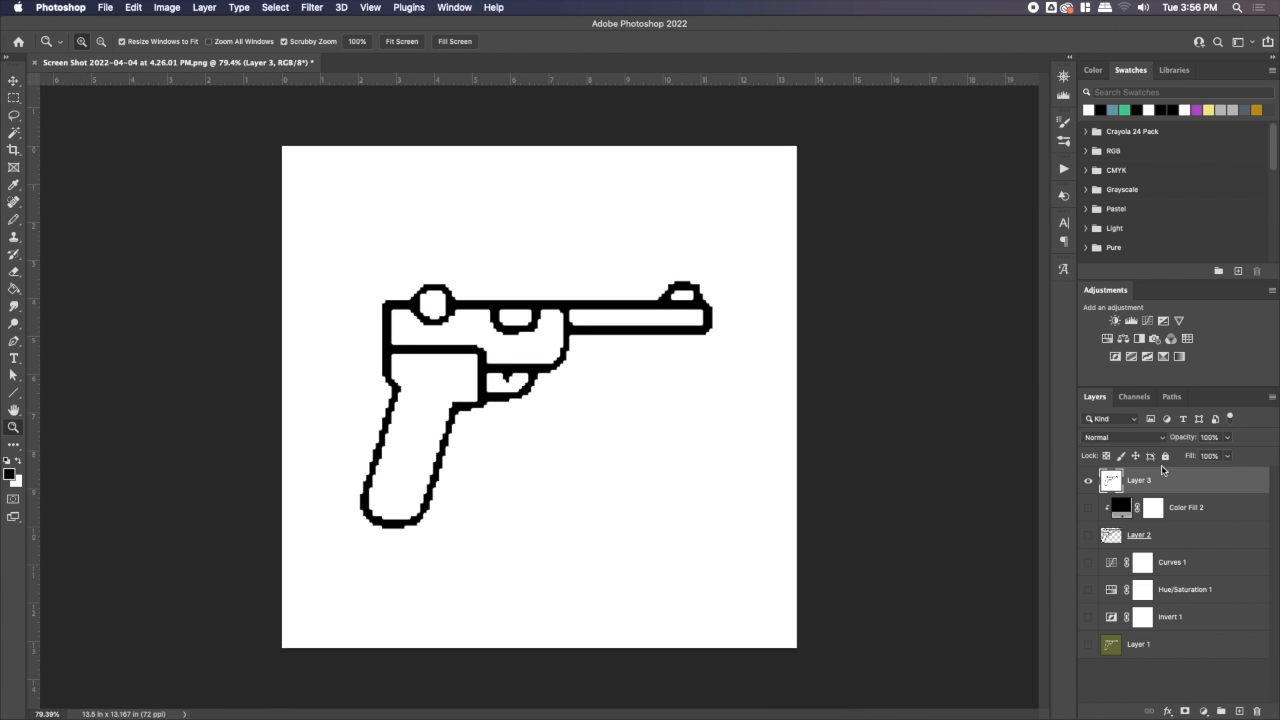
Knock out Layer 3's white with a Blend If This Layer white limit of 194, and merge it with a new blank layer beneath
click(1183, 509)
key(super+shift+alt+n)
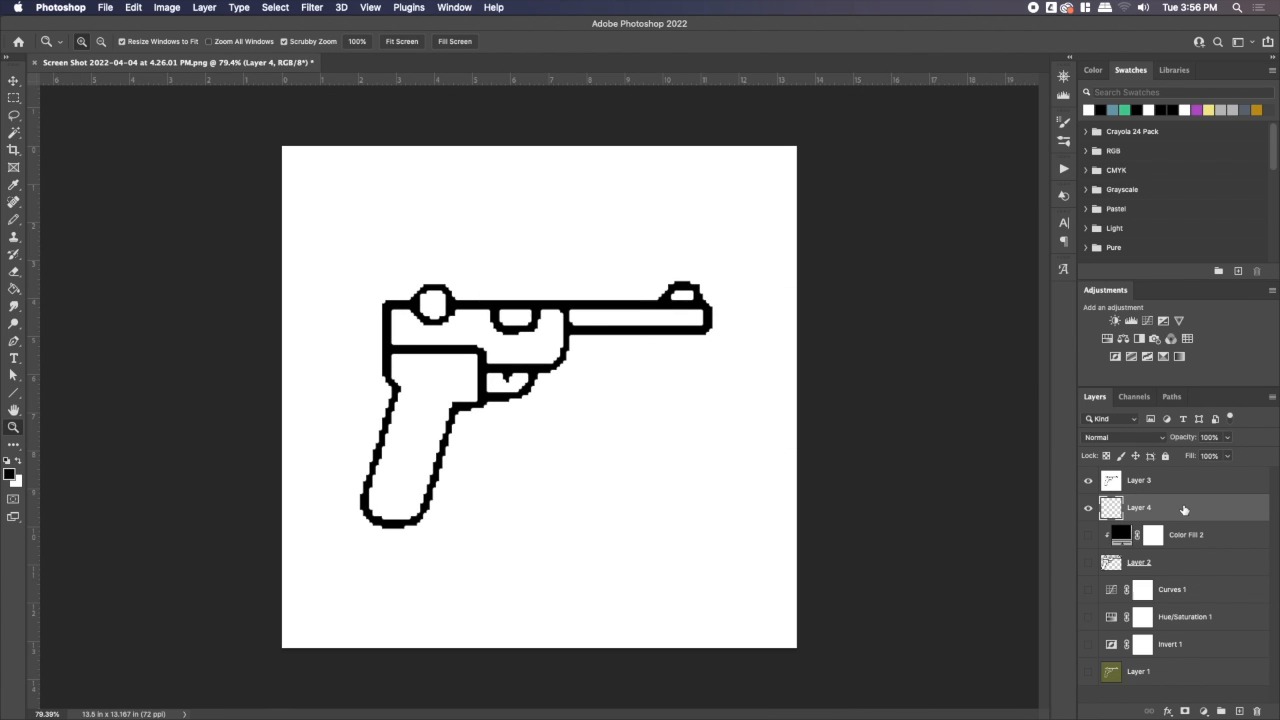
double_click(1186, 488)
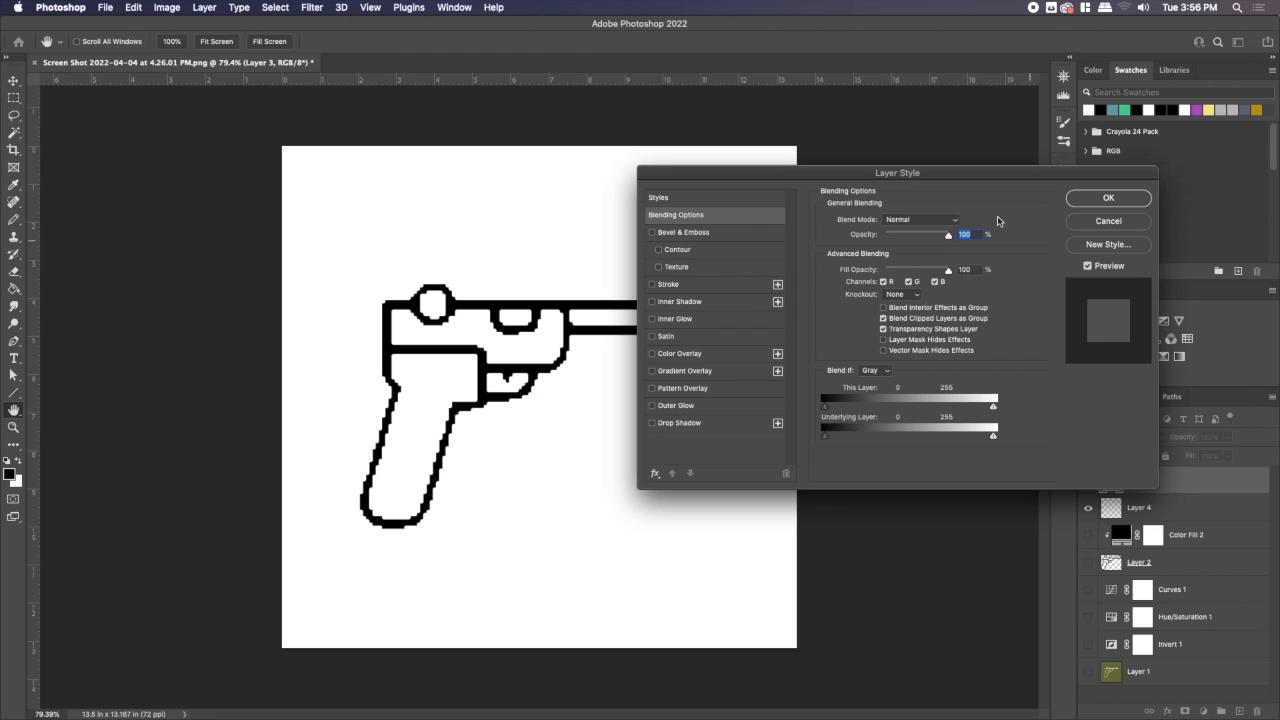
drag(992, 407, 972, 407)
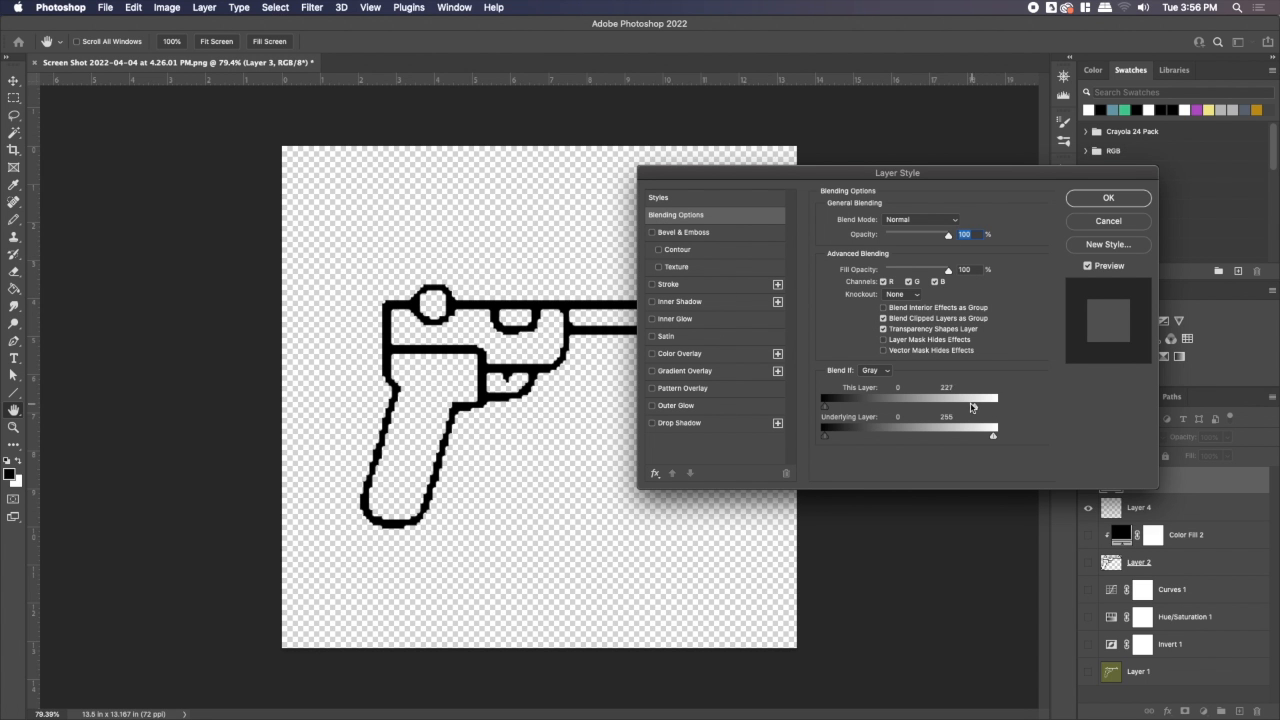
click(1108, 198)
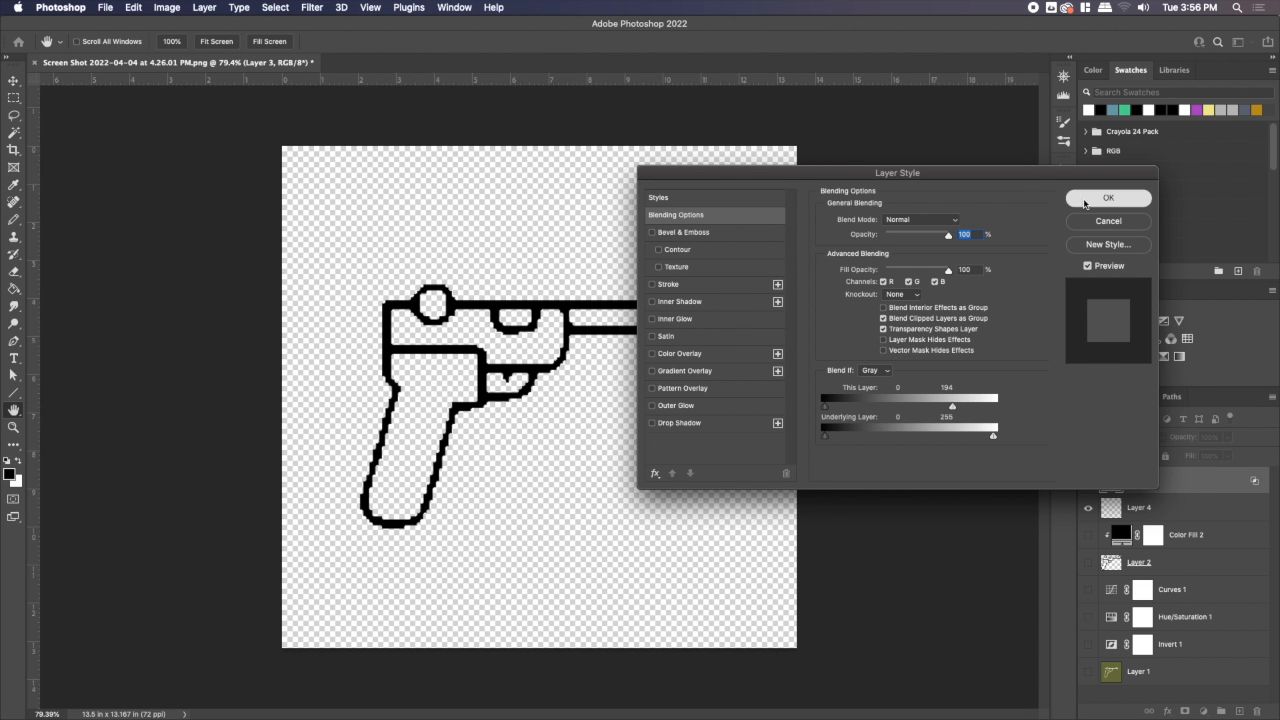
shift+click(1154, 518)
key(super+e)
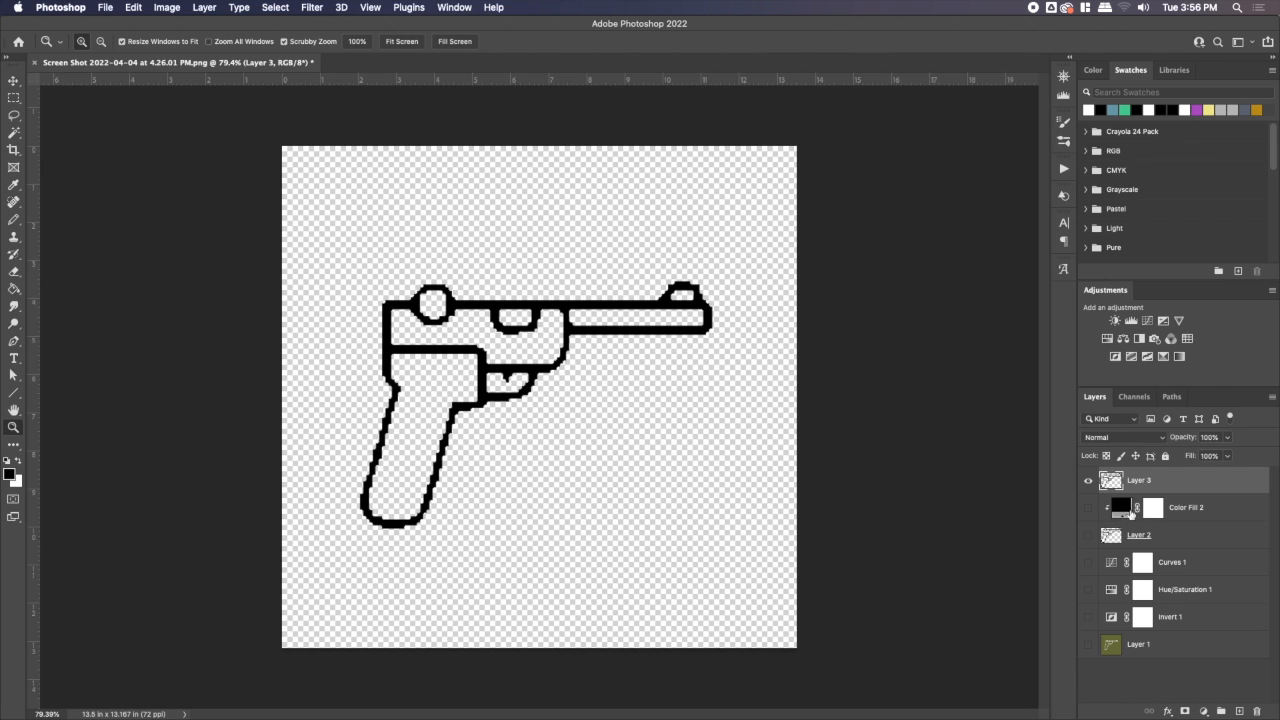
Clip a visible Color Fill 2 to Layer 3 and merge both into one solid-black outline layer
drag(1124, 511, 1100, 486)
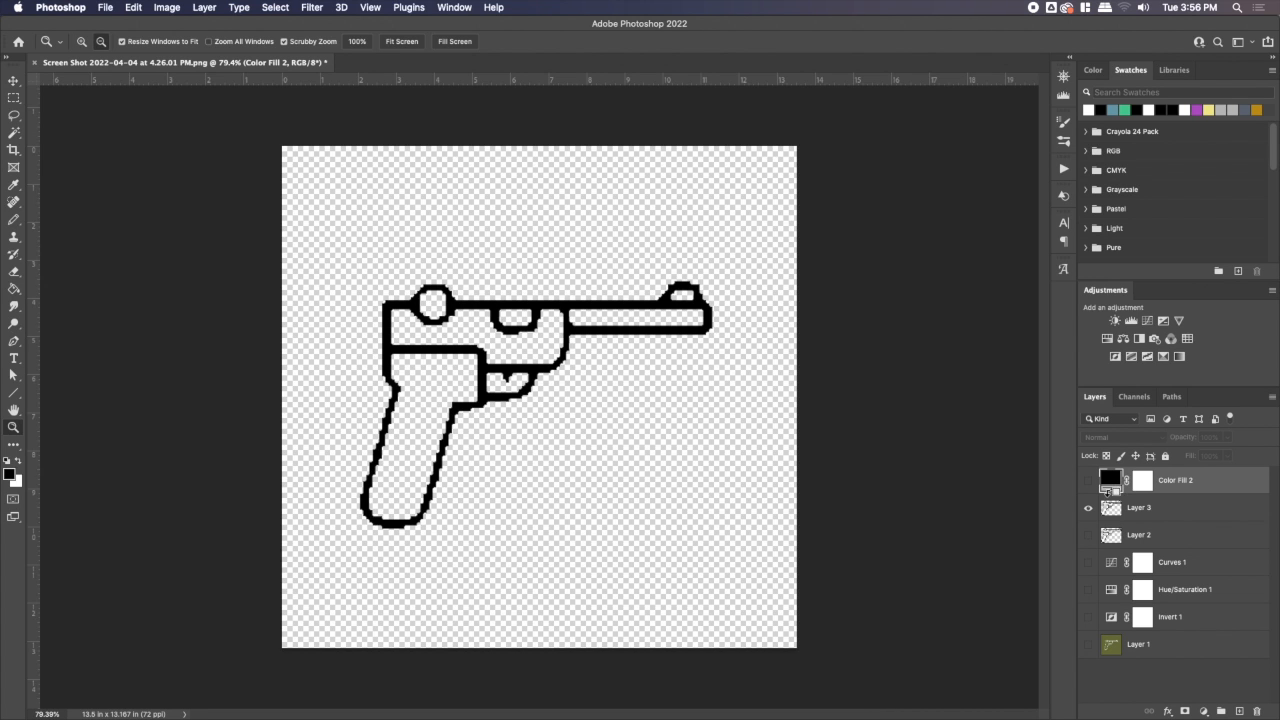
click(1091, 484)
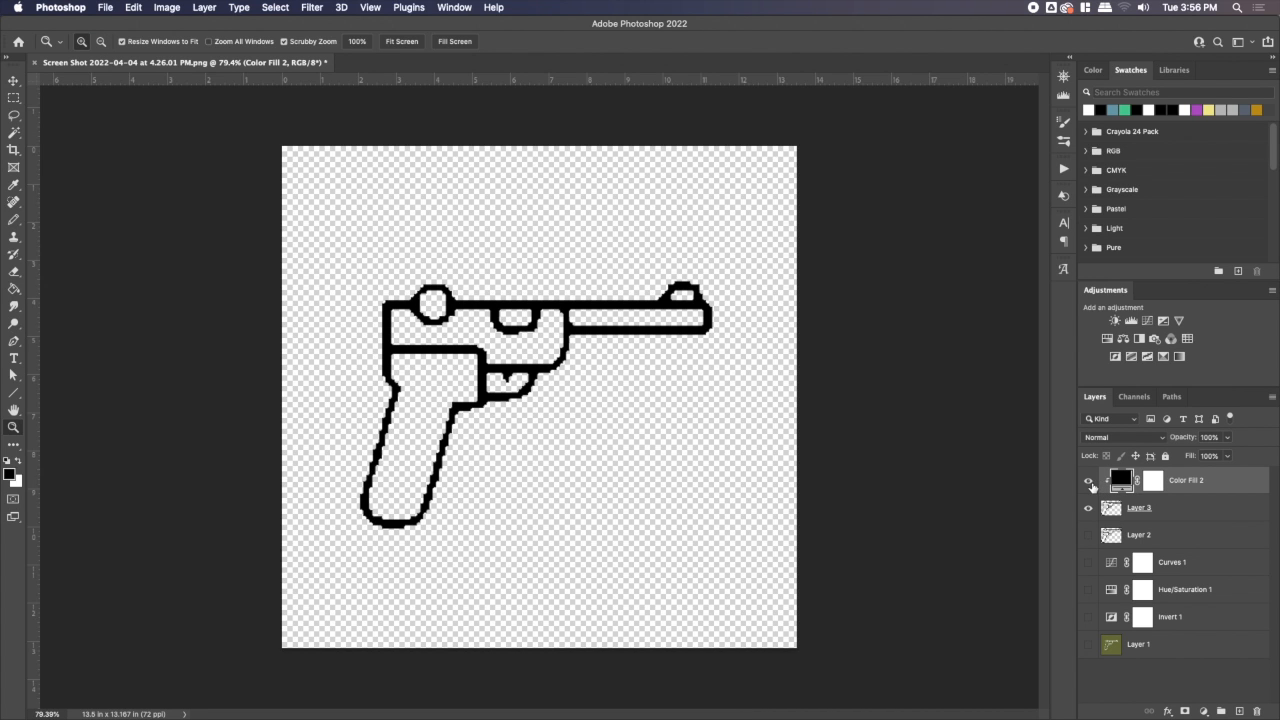
shift+click(1184, 508)
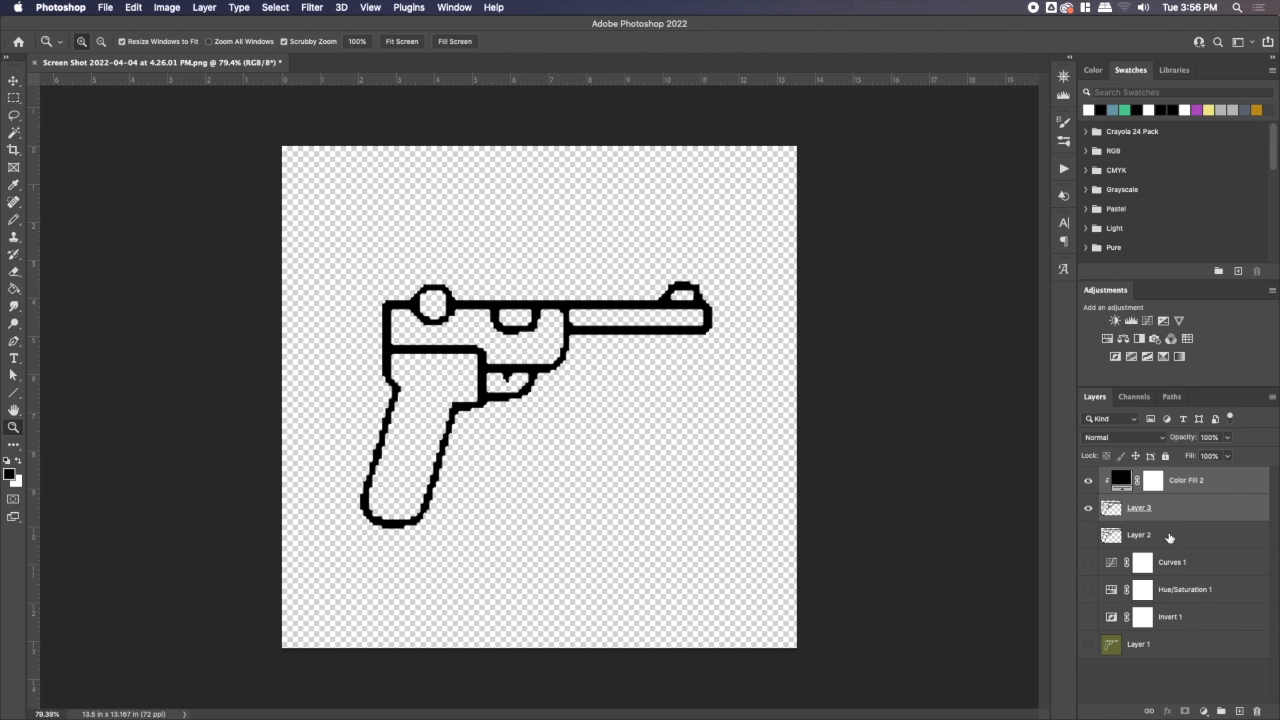
key(super+e)
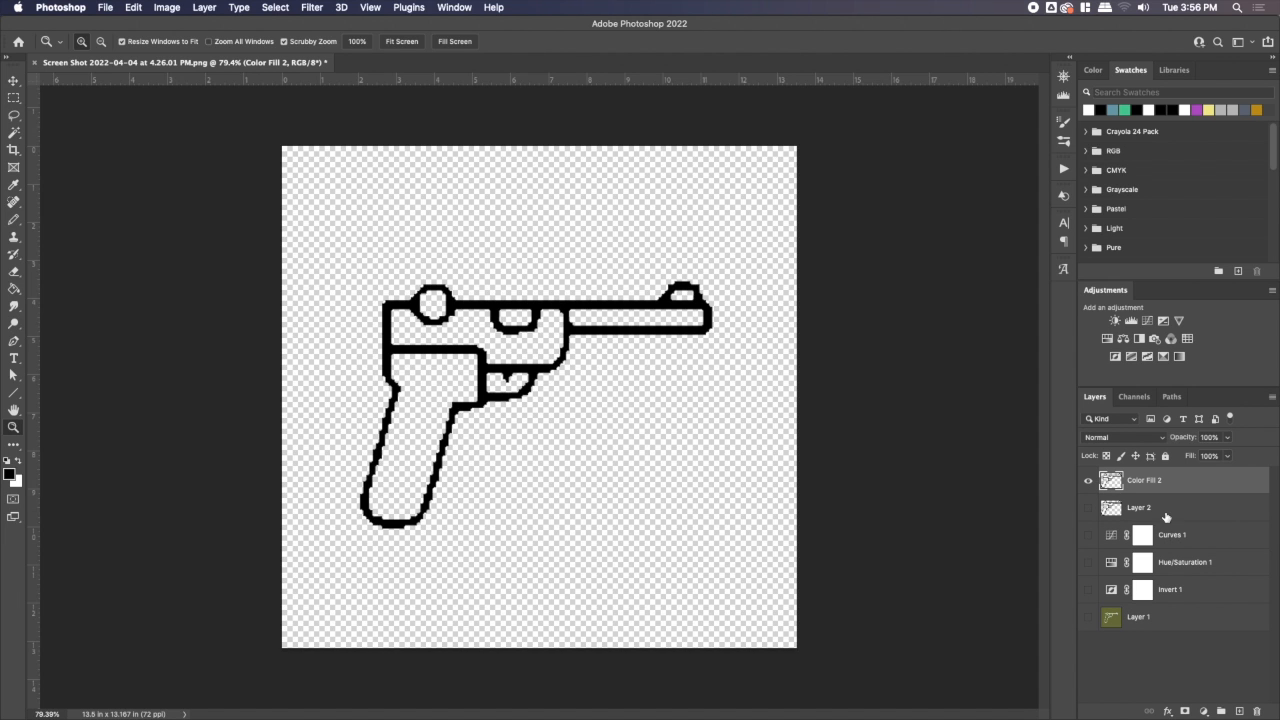
Add a light red solid color fill layer above Layer 2 as a background for the outline
click(1165, 515)
click(1203, 711)
click(1190, 455)
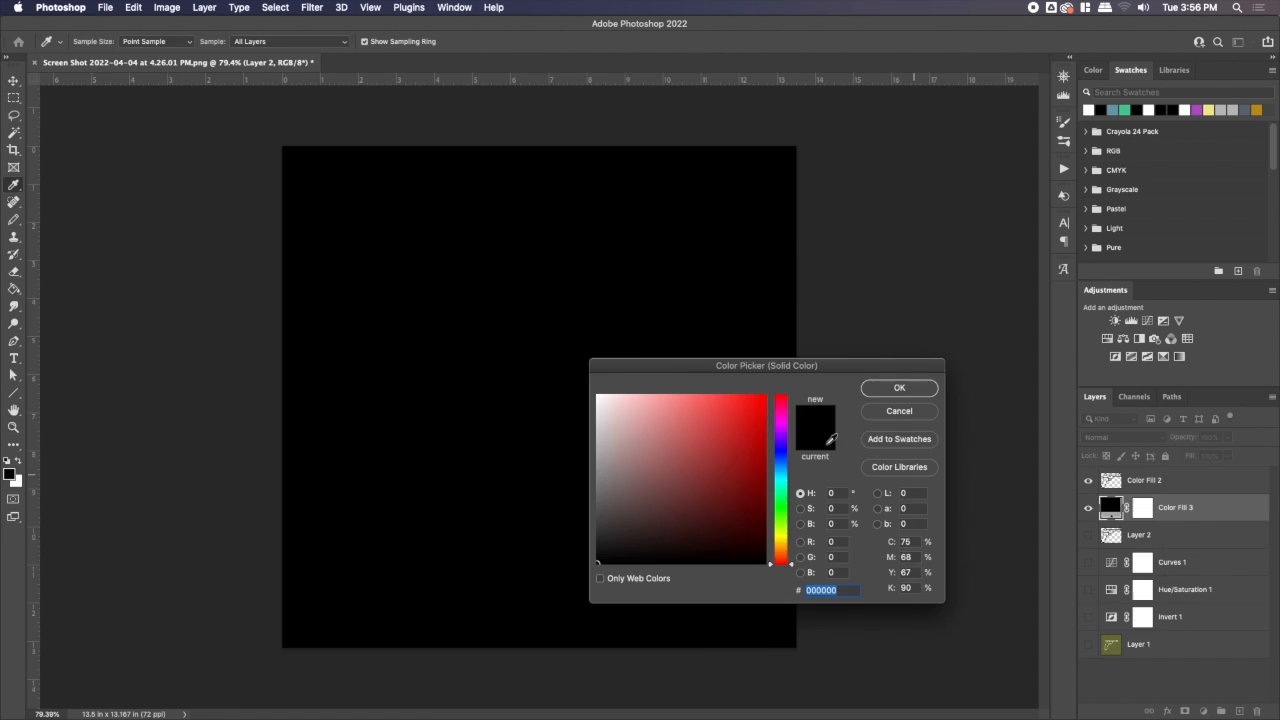
click(681, 427)
click(899, 387)
Examine the thinned black outline and its pixelated edges up close against the red background
key(z)
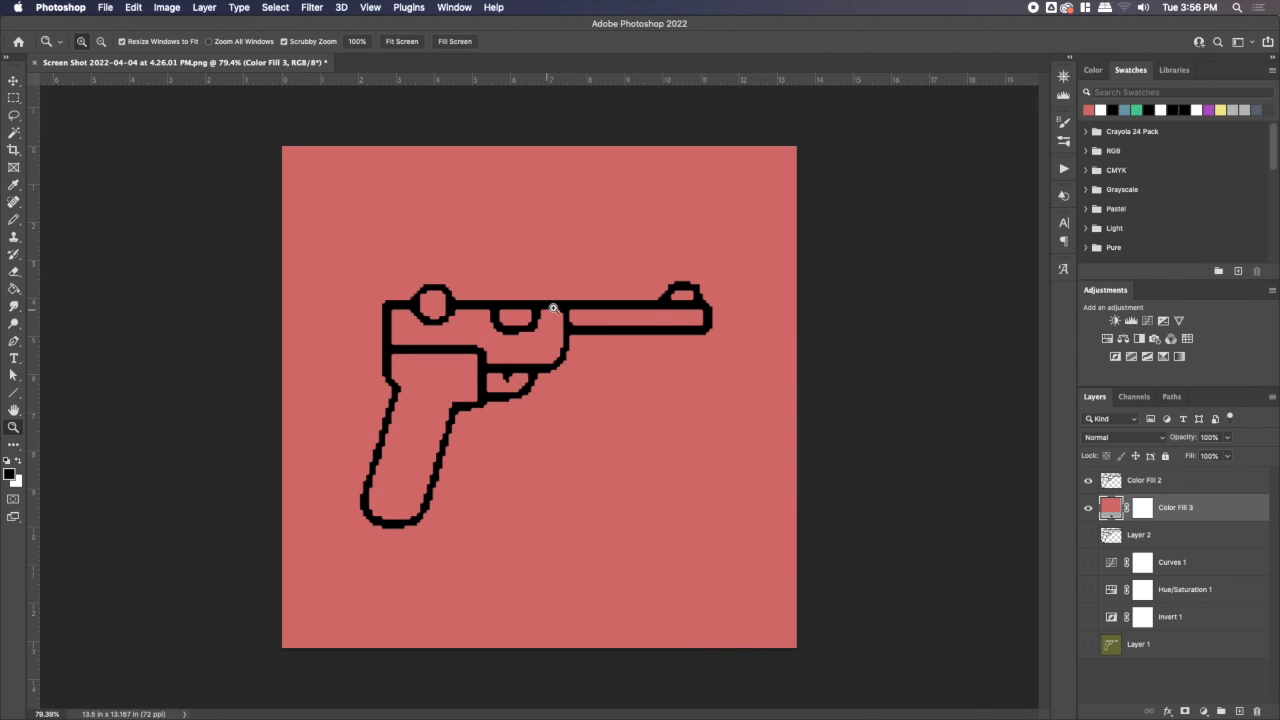
mouse_move(553, 308)
mouse_down()
mouse_move(591, 300)
mouse_move(574, 306)
mouse_up()
drag(454, 409, 526, 337)
drag(435, 455, 443, 386)
mouse_move(543, 337)
mouse_down()
mouse_move(587, 341)
mouse_move(547, 344)
mouse_up()
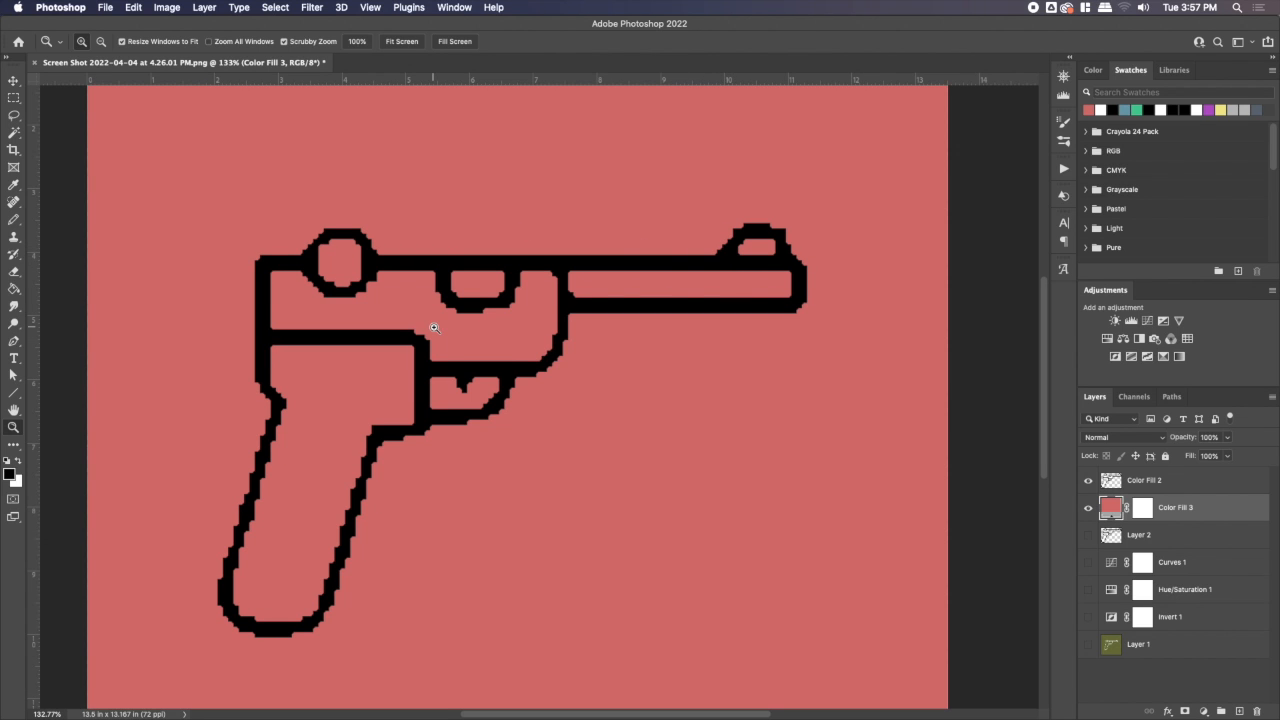
drag(302, 248, 430, 226)
drag(560, 315, 406, 326)
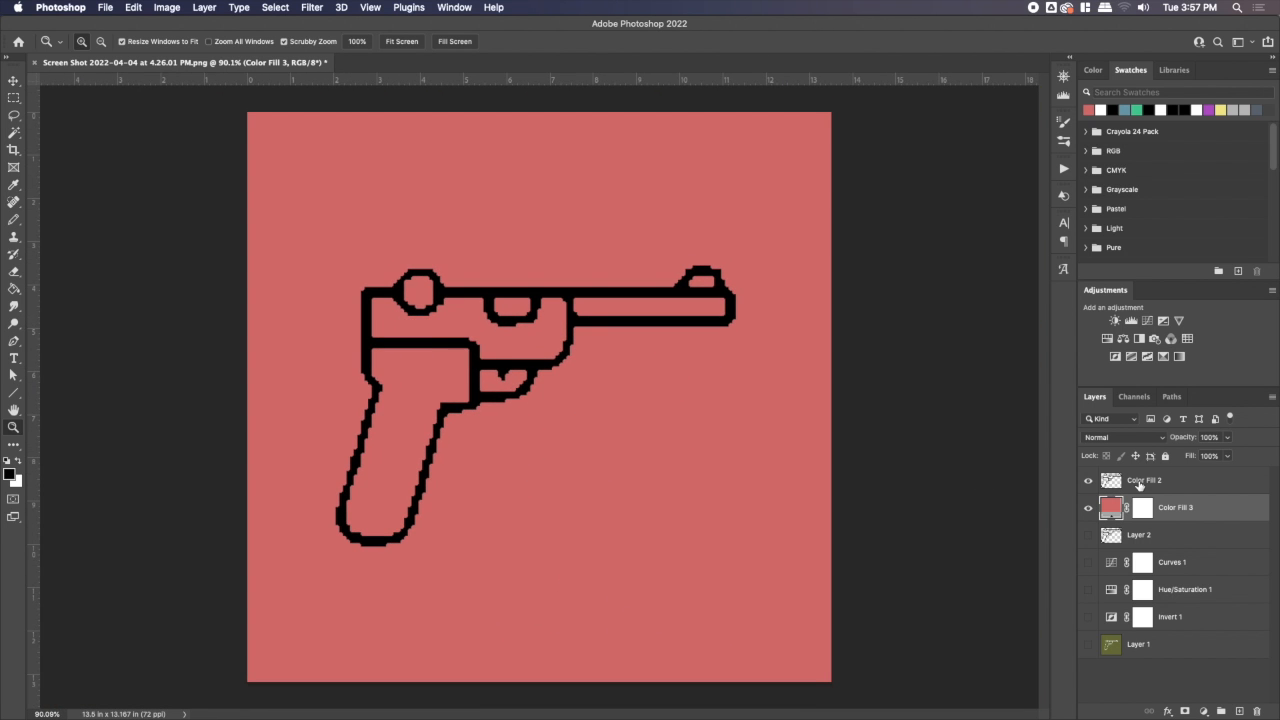
Load the Color Fill 2 outline as a selection and create a black solid color fill layer masked to it
click(1112, 481)
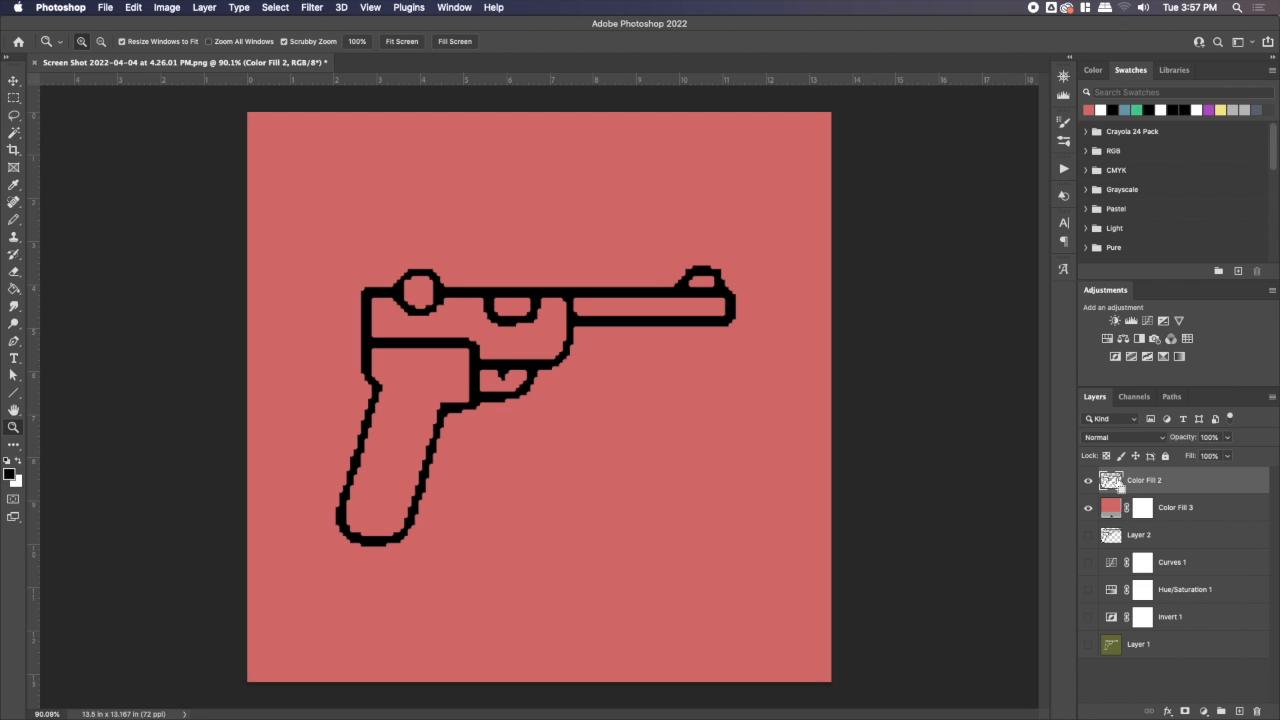
super+click(1112, 481)
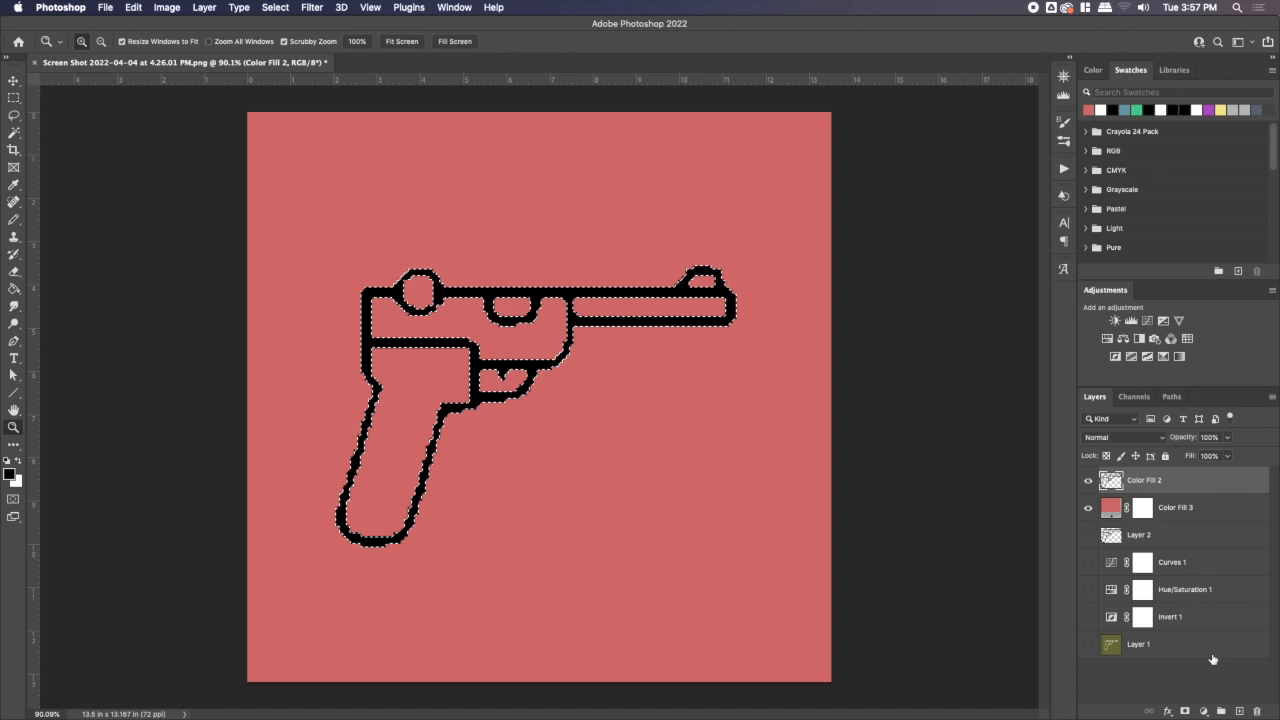
click(1207, 710)
click(1205, 458)
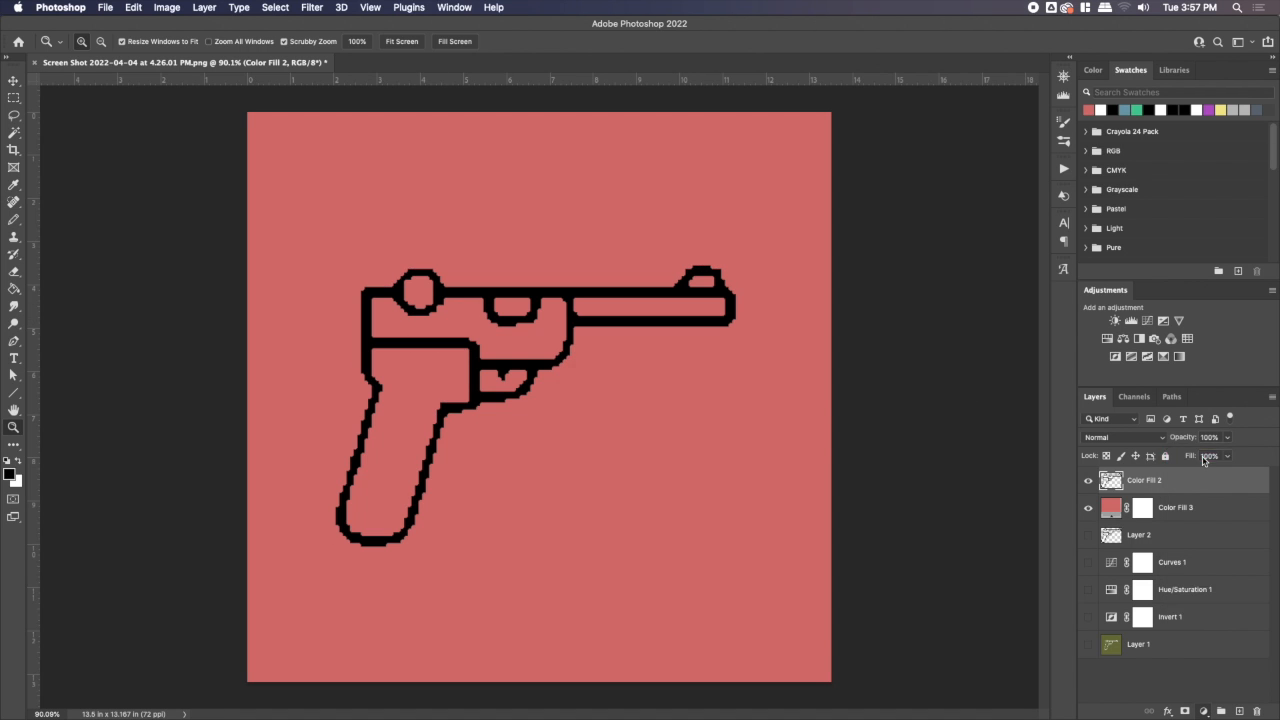
click(899, 388)
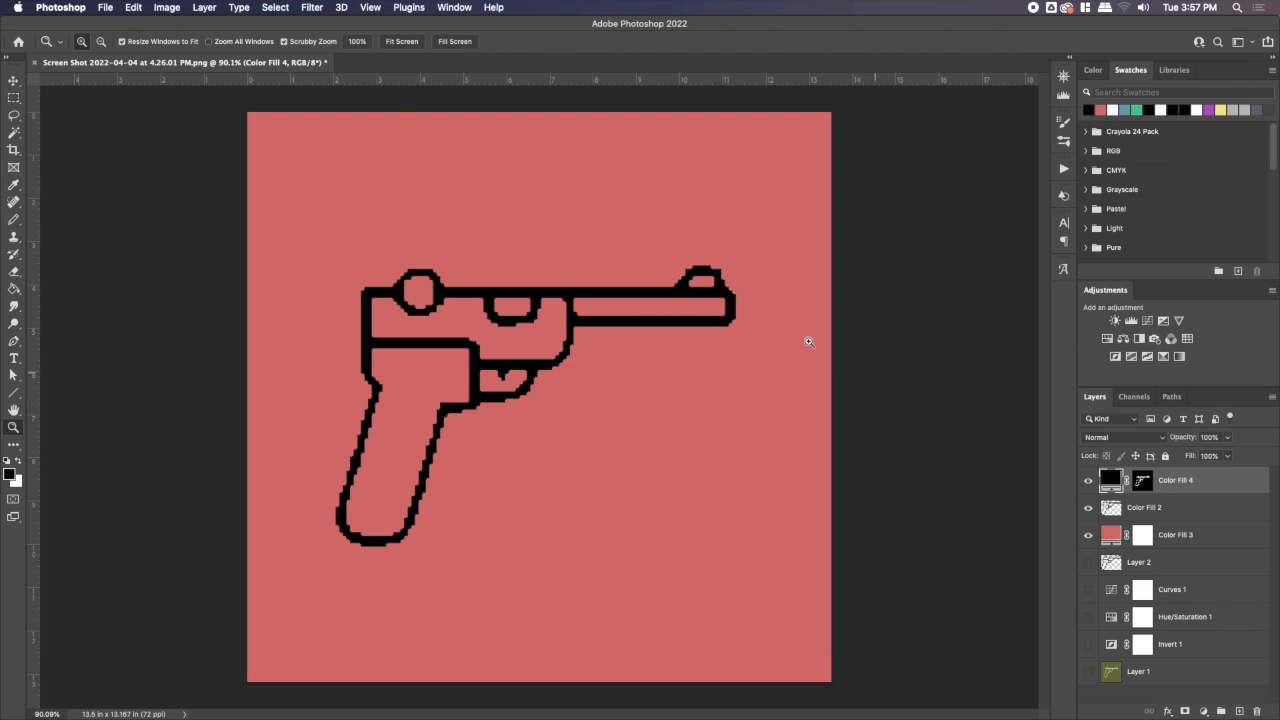
Set the feather of Color Fill 4's layer mask to 1.0 px
key(z)
drag(646, 307, 660, 309)
drag(522, 389, 629, 340)
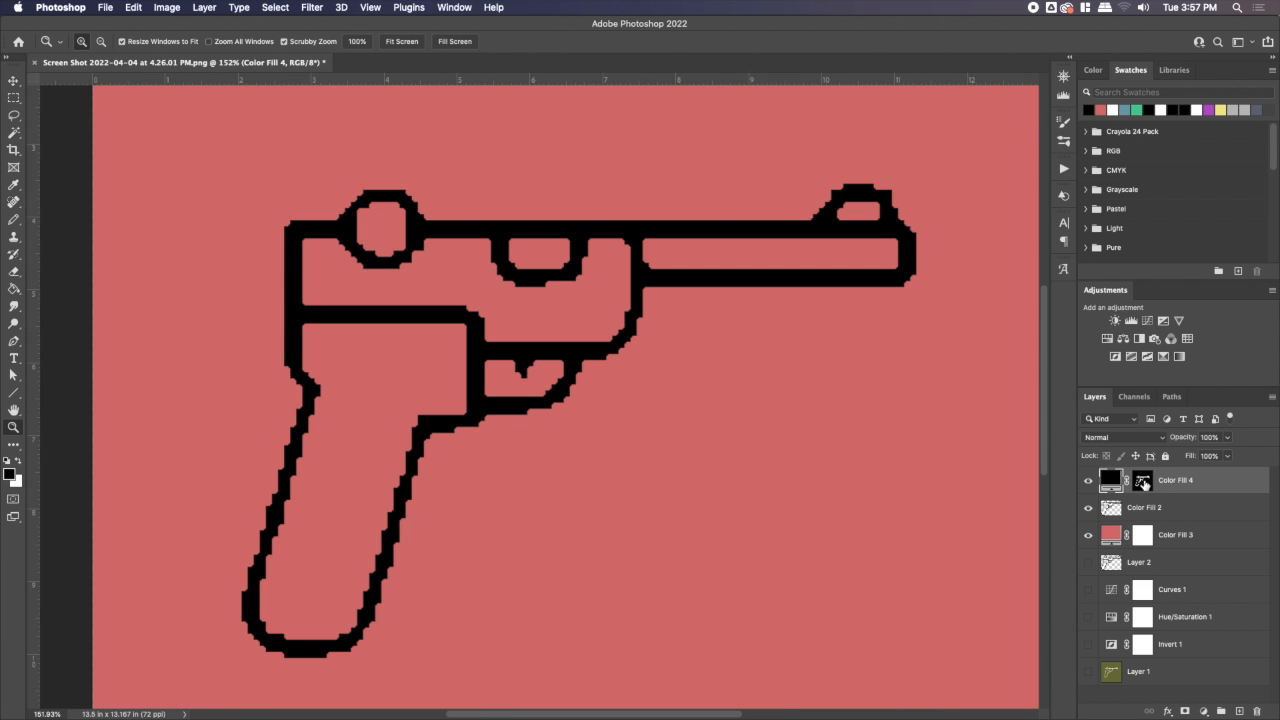
double_click(1143, 482)
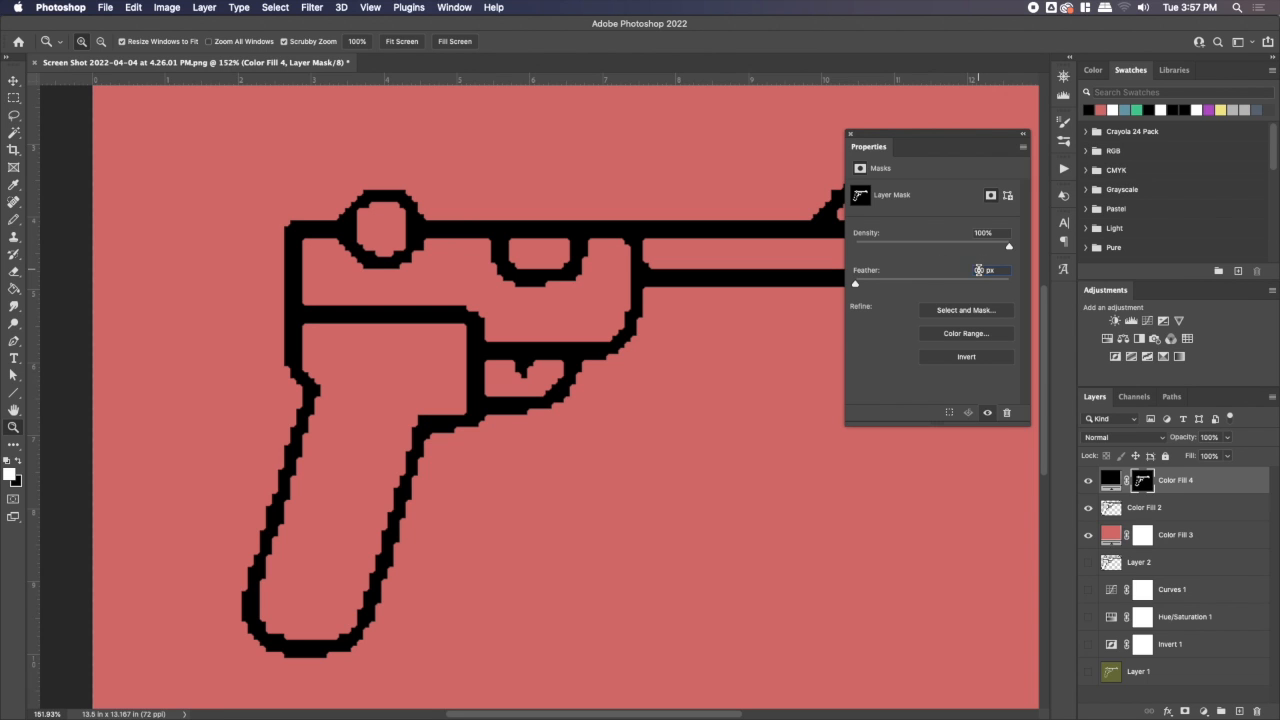
text(10)
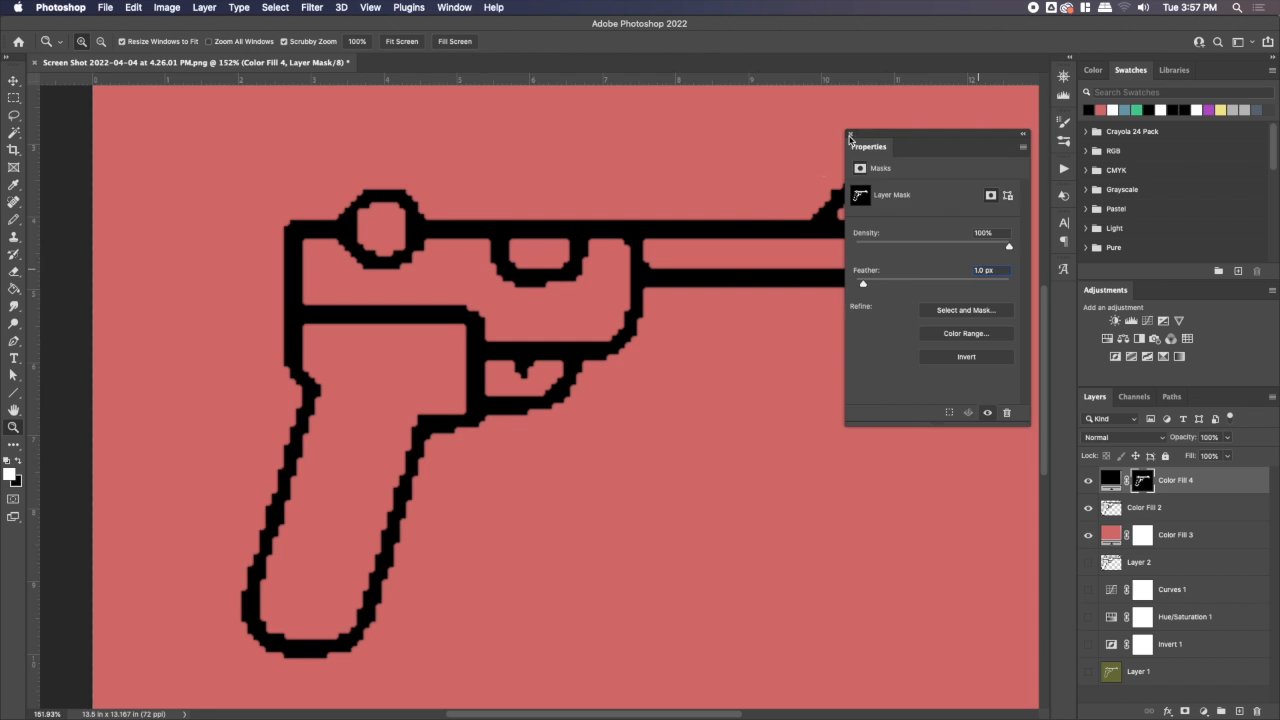
Close the mask properties and examine the feathered outline edges up close, comparing the artwork with Color Fill 4 hidden and shown
click(850, 137)
drag(808, 211, 837, 251)
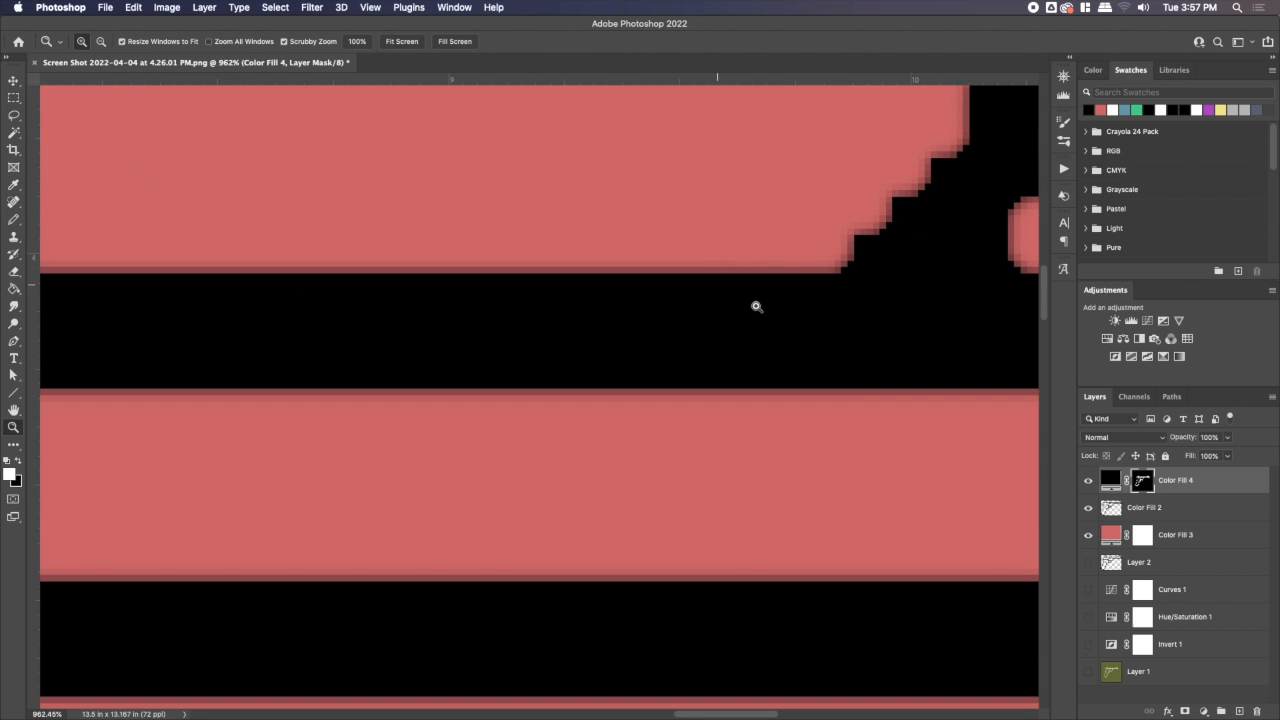
drag(816, 315, 716, 320)
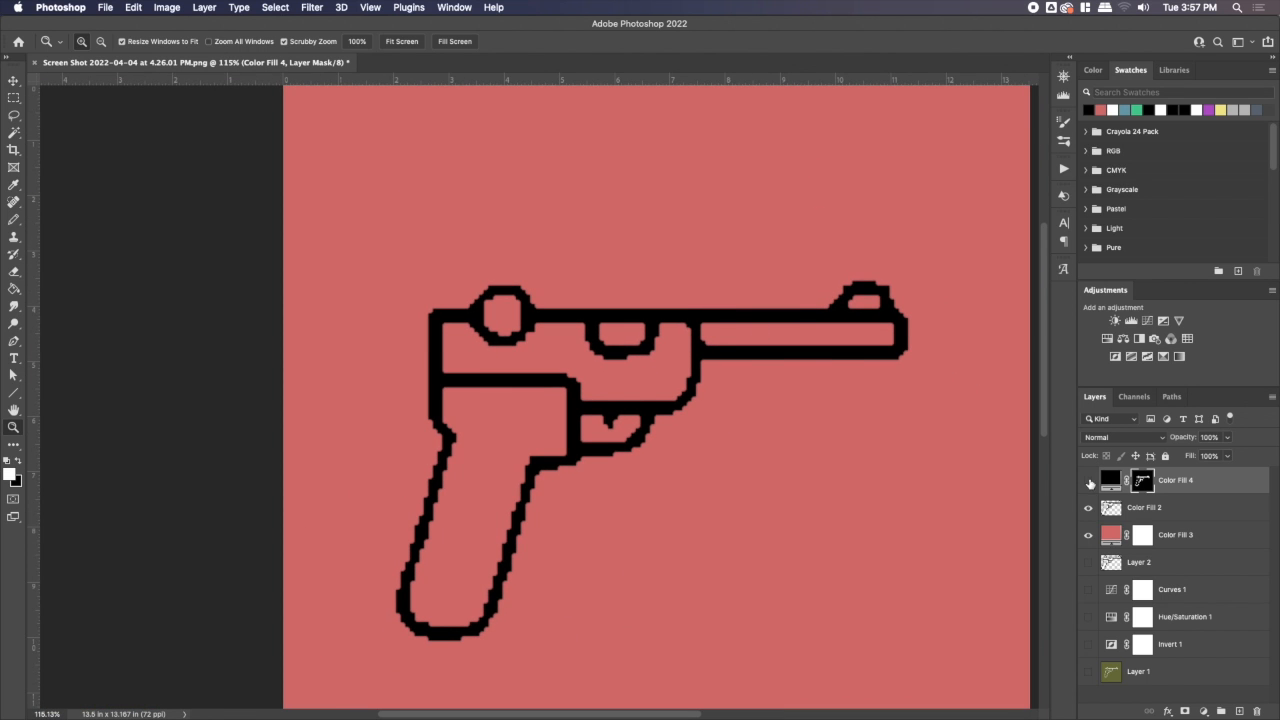
click(1090, 483)
click(1090, 483)
drag(746, 394, 672, 338)
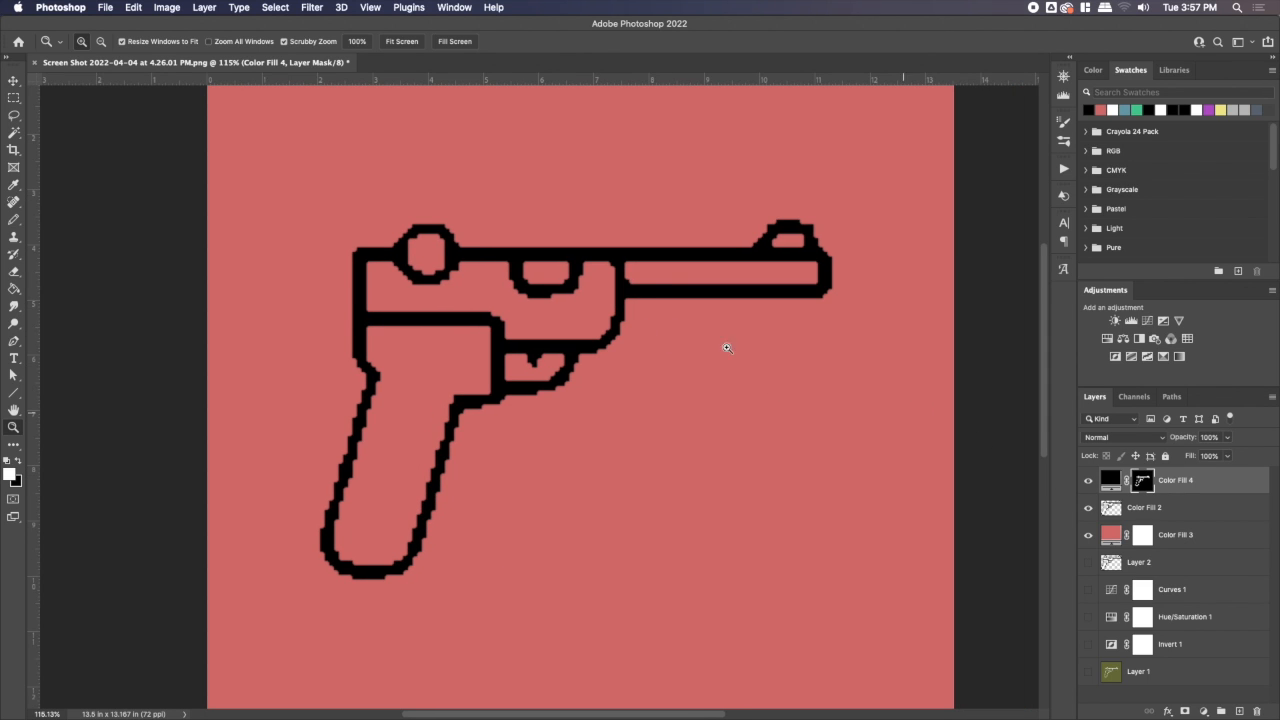
drag(535, 285, 617, 283)
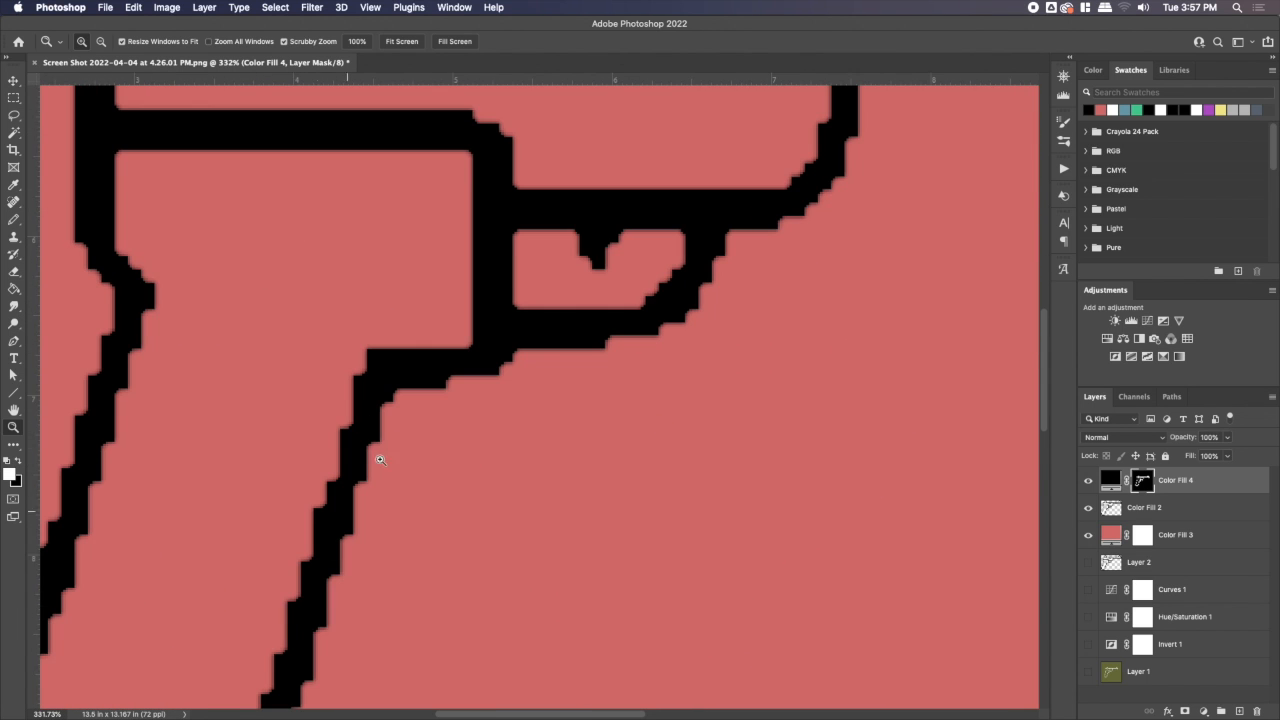
drag(518, 426, 460, 421)
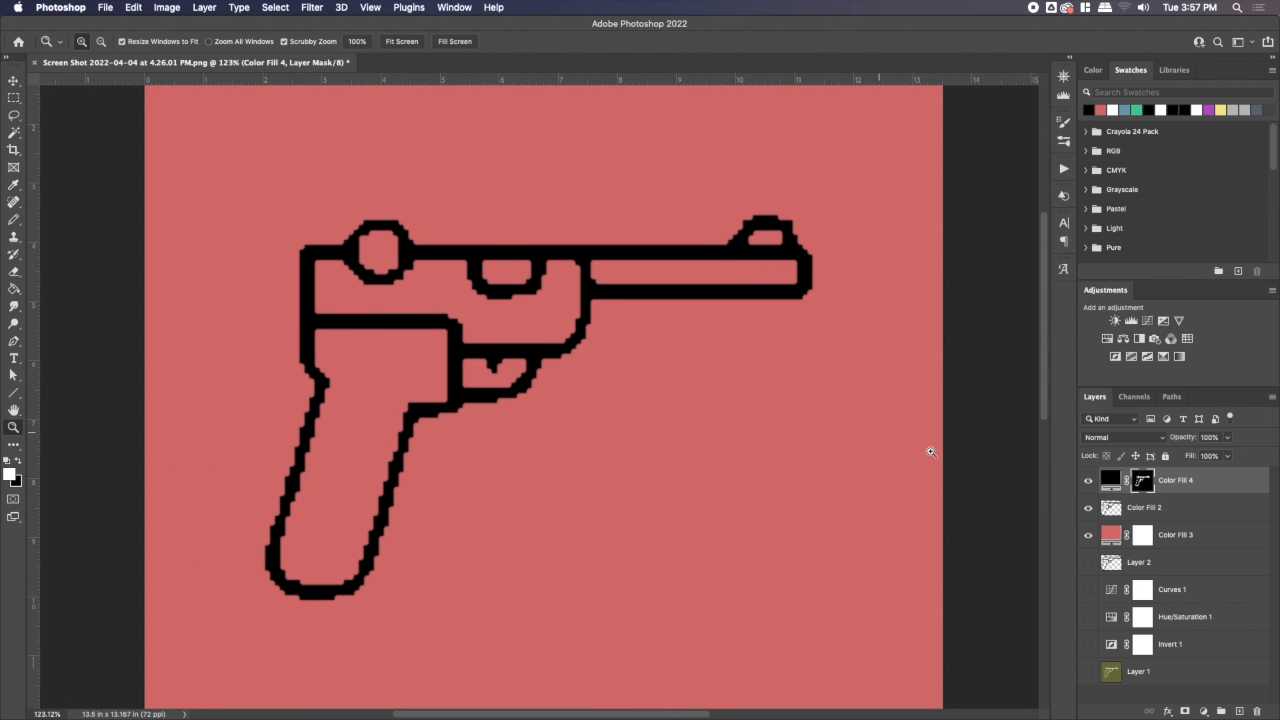
Merge Color Fill 4 with Color Fill 2, then compare the merged outline over the red background with the original Layer 1
shift+click(1170, 509)
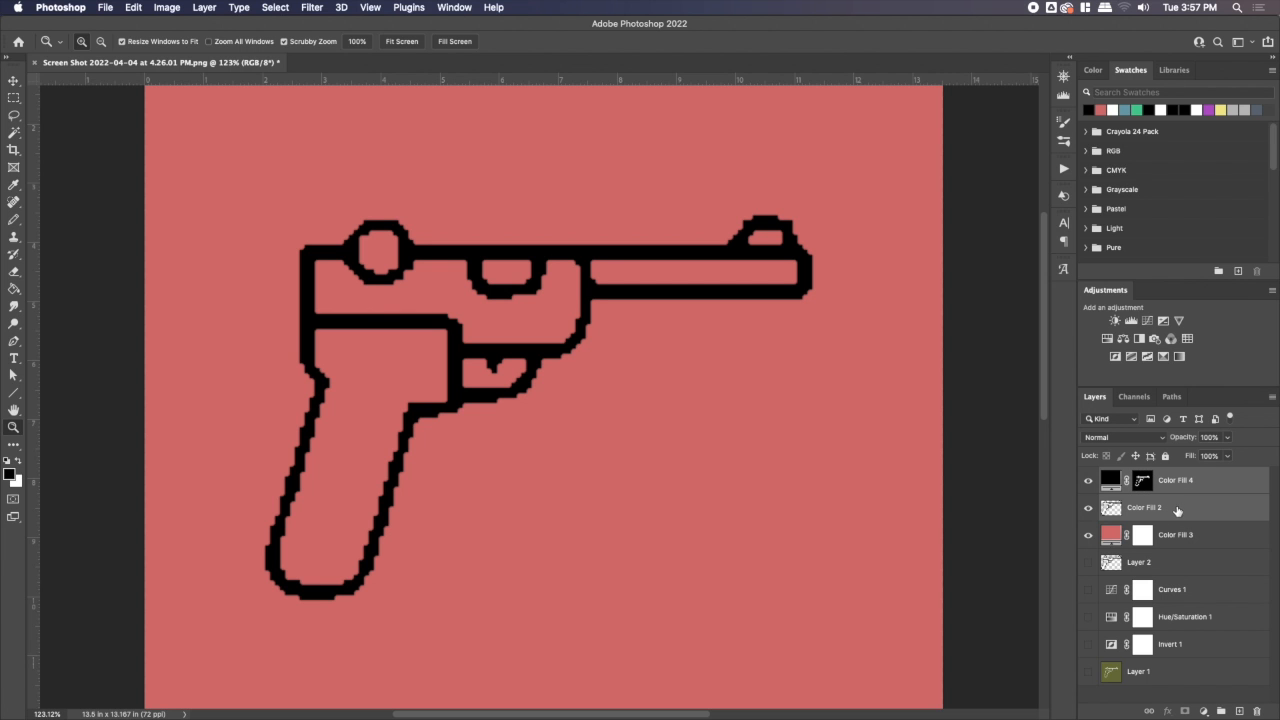
click(1089, 537)
key(ctrl+e)
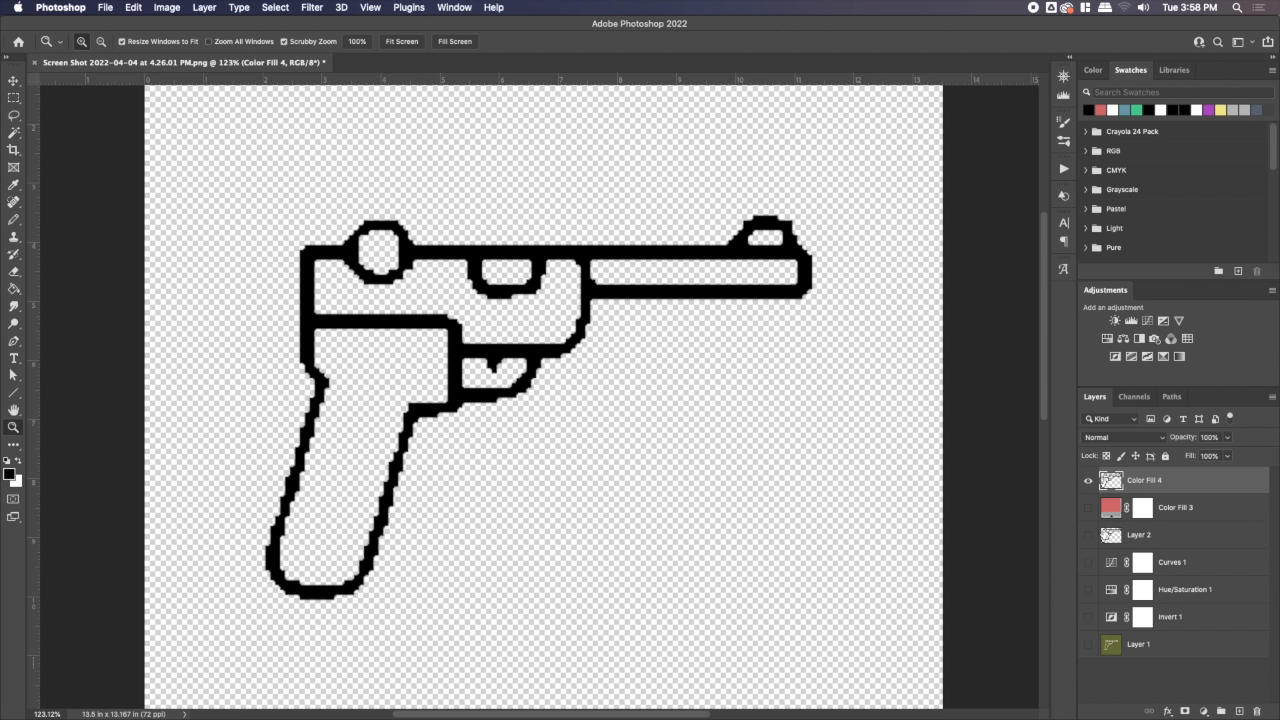
click(1089, 507)
drag(745, 250, 690, 255)
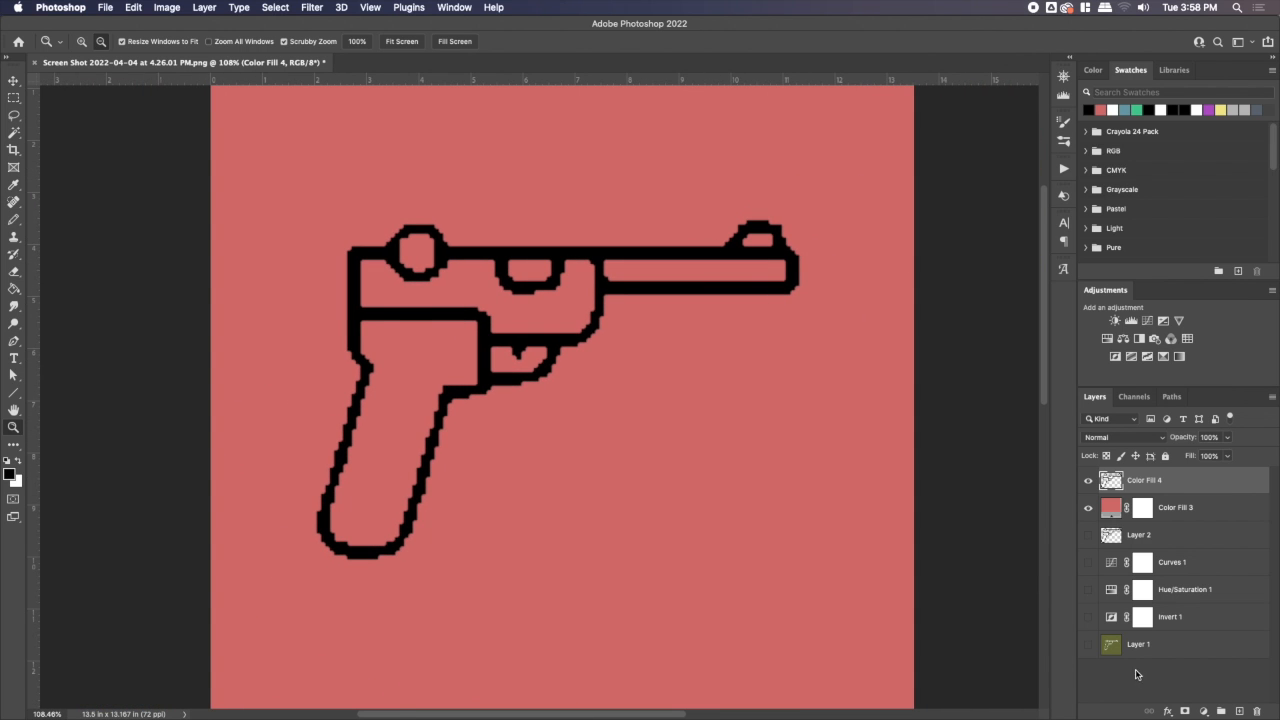
alt+click(1089, 646)
alt+click(1089, 646)
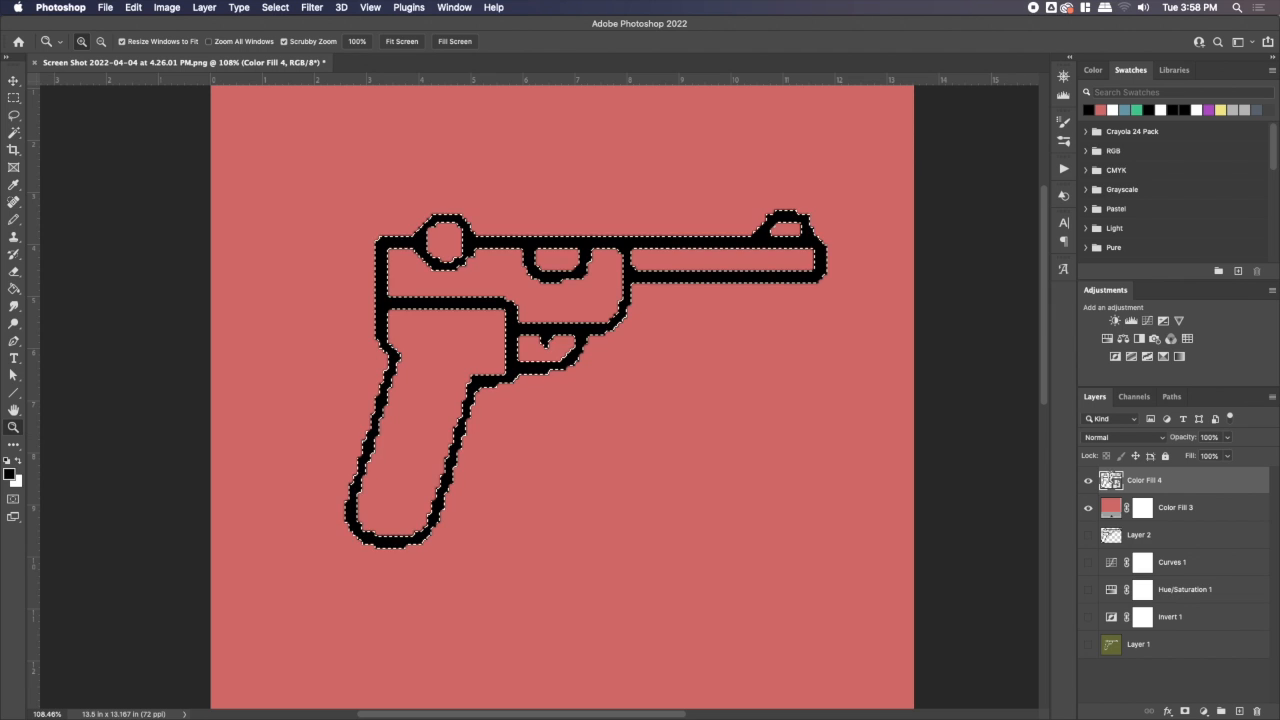
Load the merged outline as a selection, crop the canvas to its bounds, and hide the red Color Fill 3 background
key(c)
key(Return)
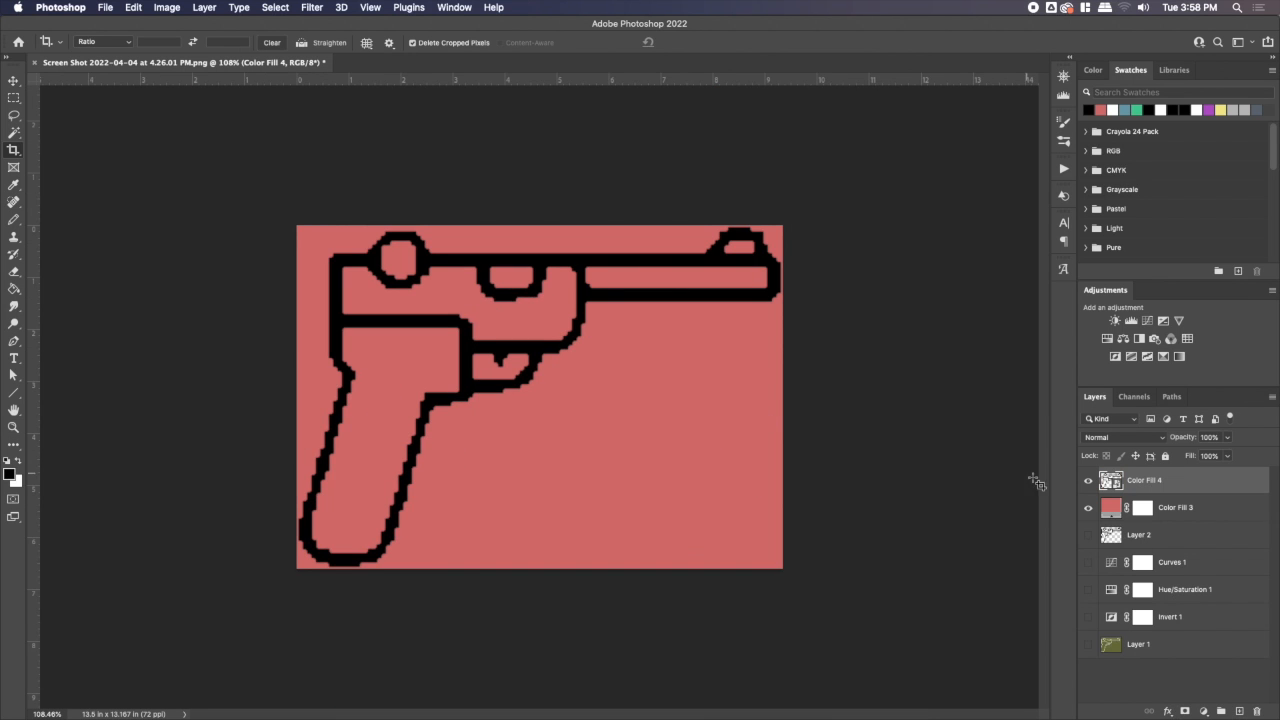
click(1089, 508)
key(z)
key(super+0)
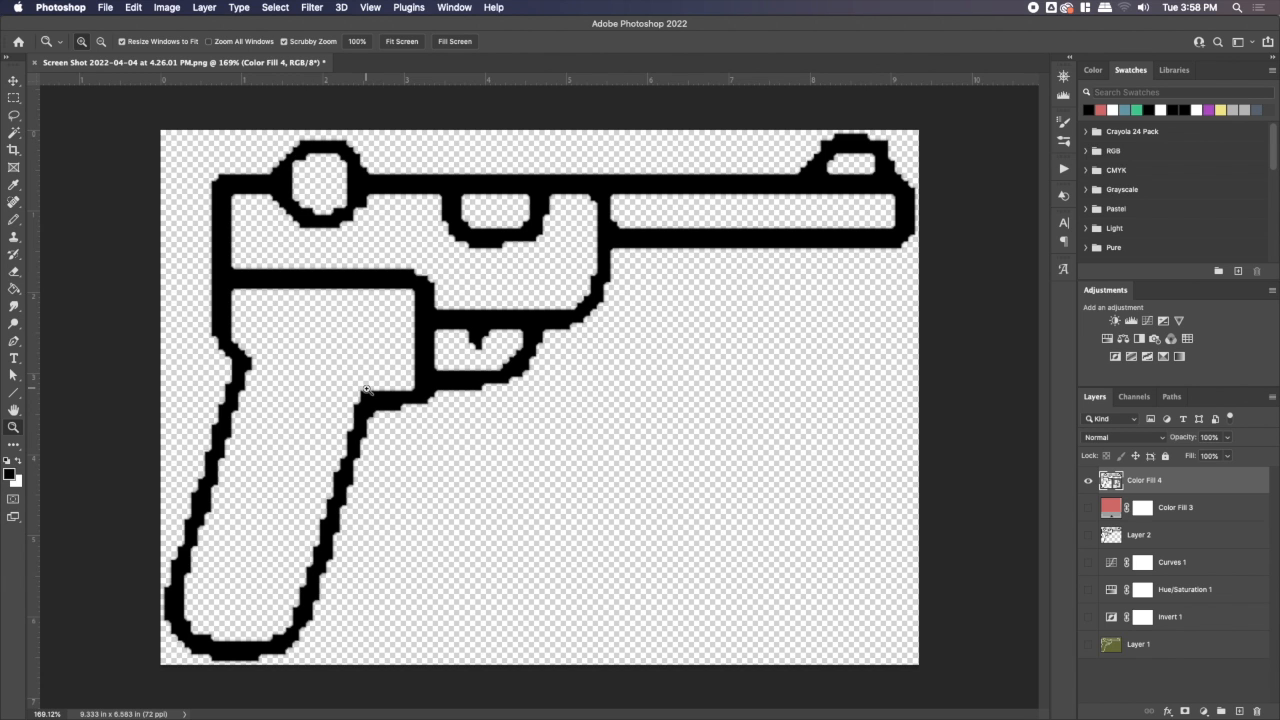
drag(518, 374, 501, 376)
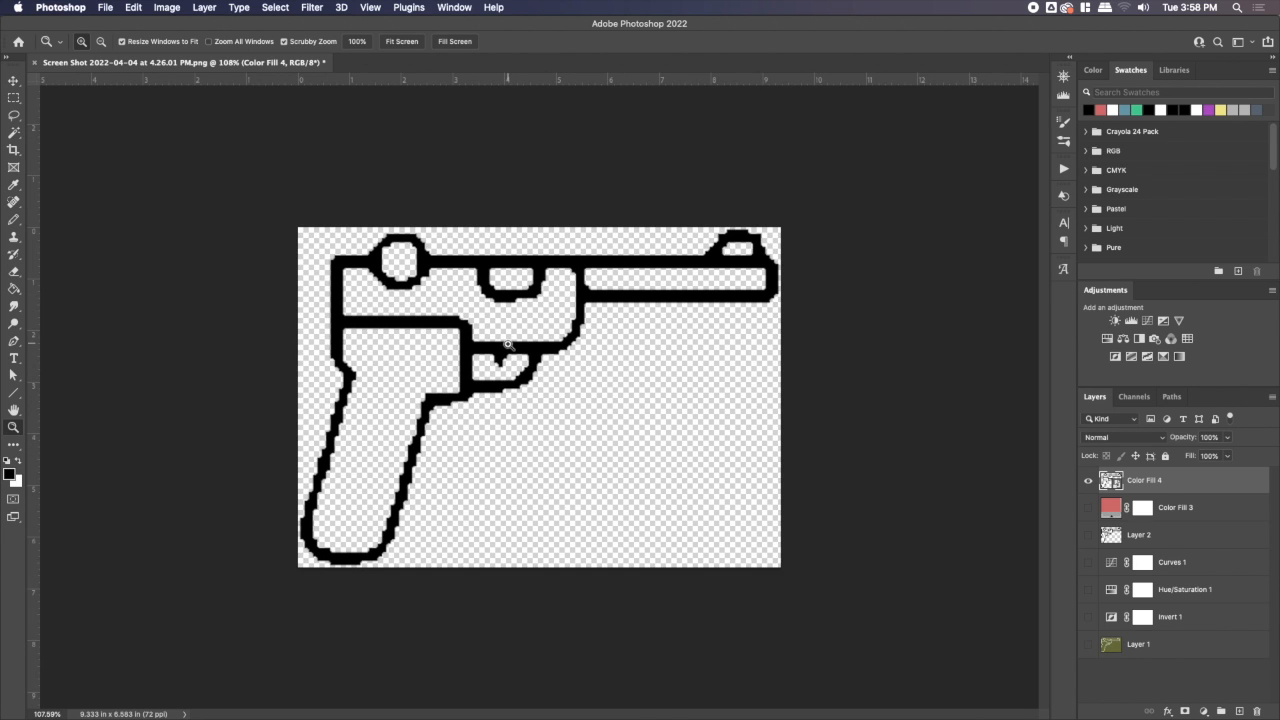
click(1088, 507)
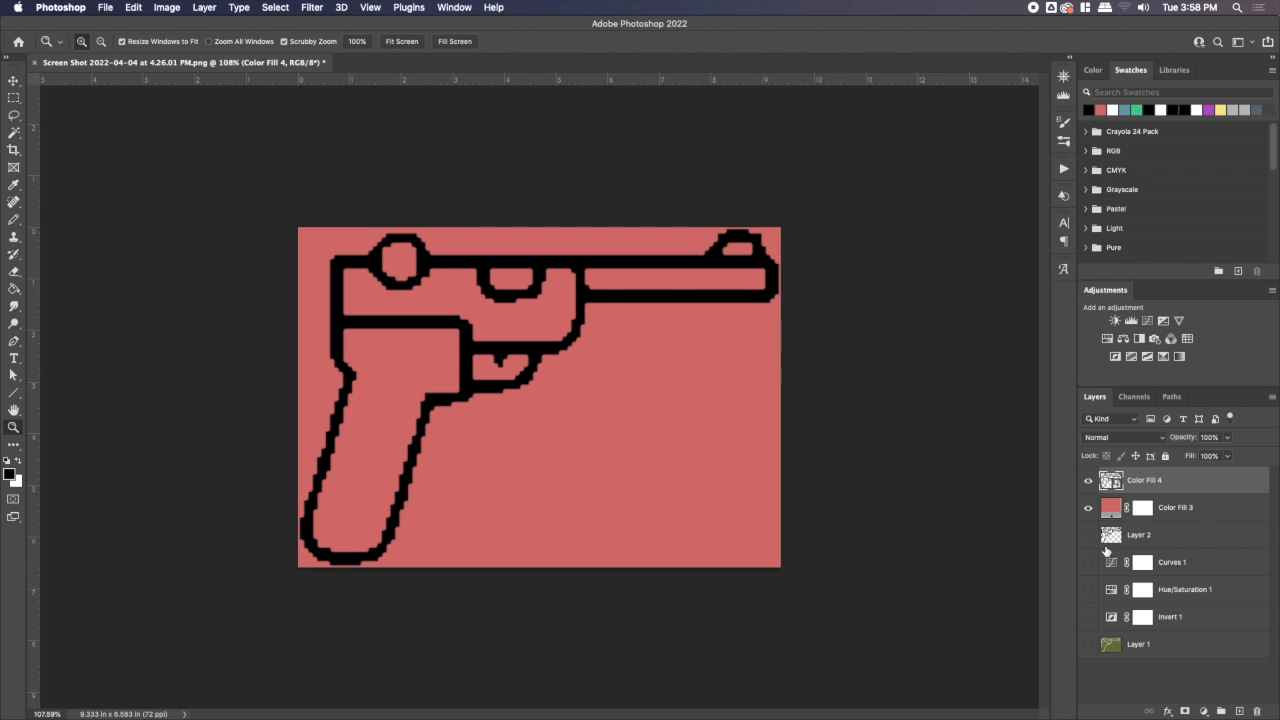
click(1088, 507)
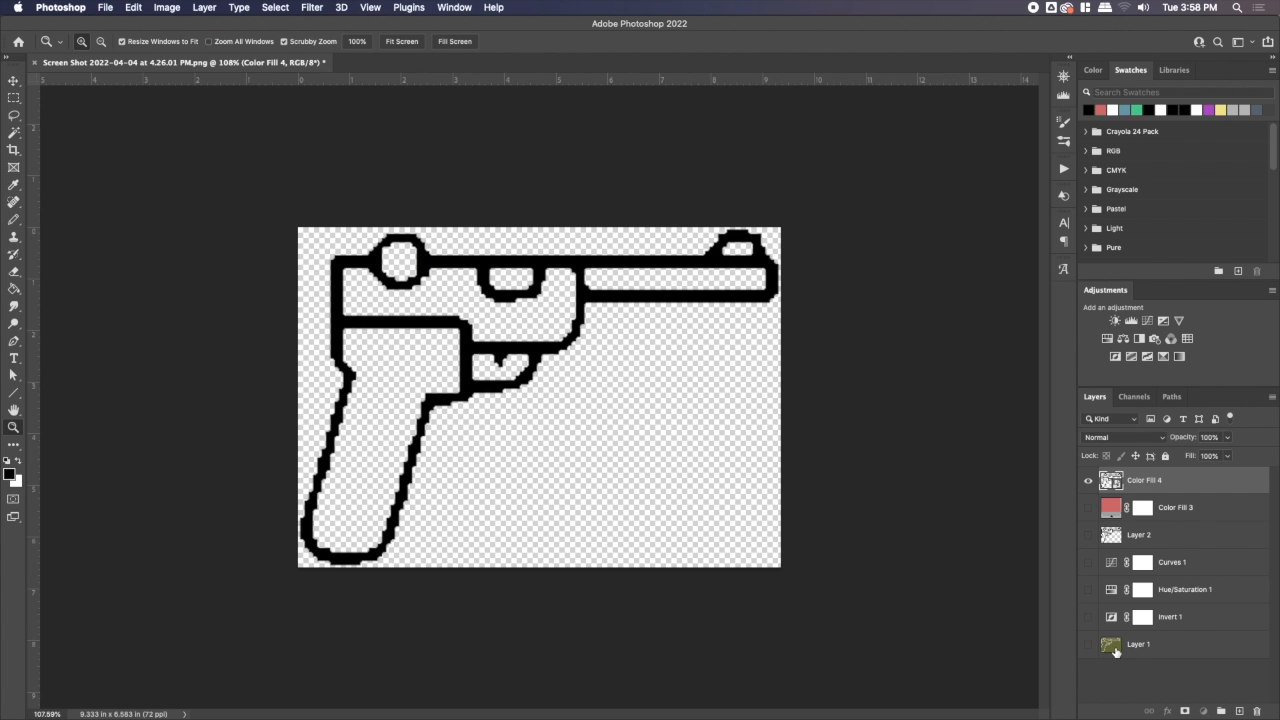
Show Layer 1 and recolor the Color Fill 3 layer with the olive green sampled from it, #636735
click(1120, 646)
key(b)
click(1088, 644)
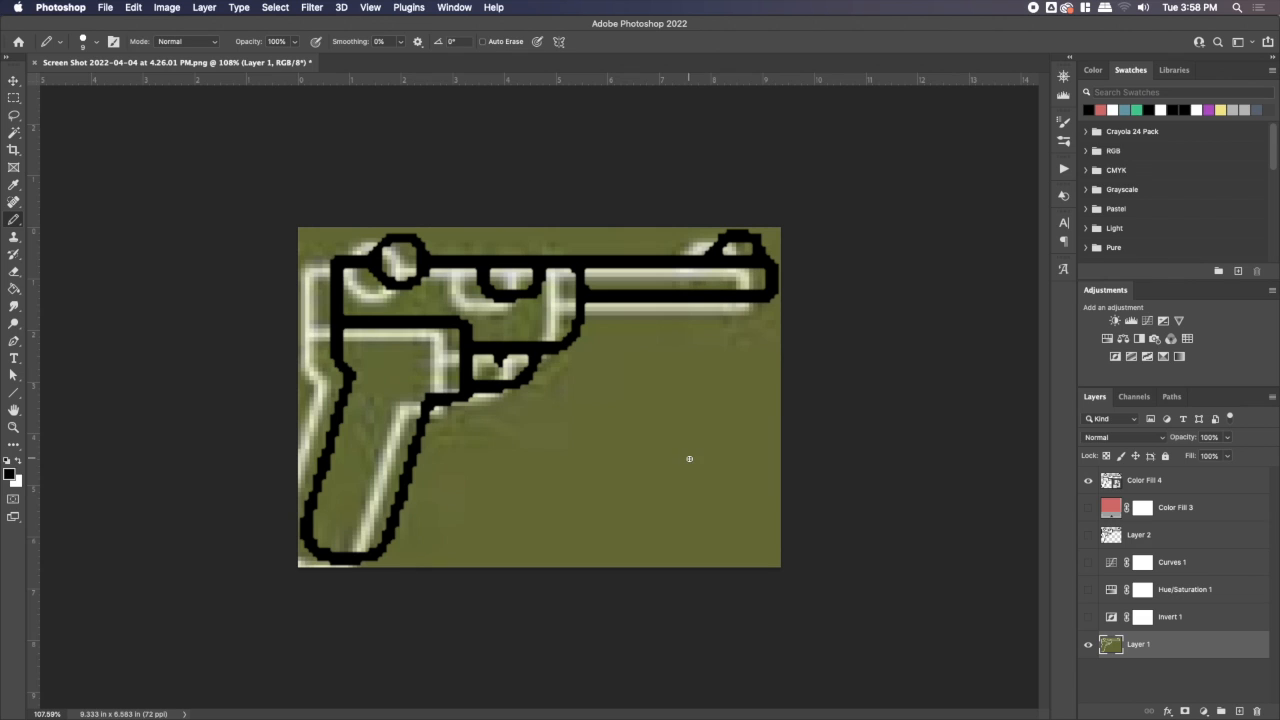
alt+click(684, 449)
double_click(1111, 507)
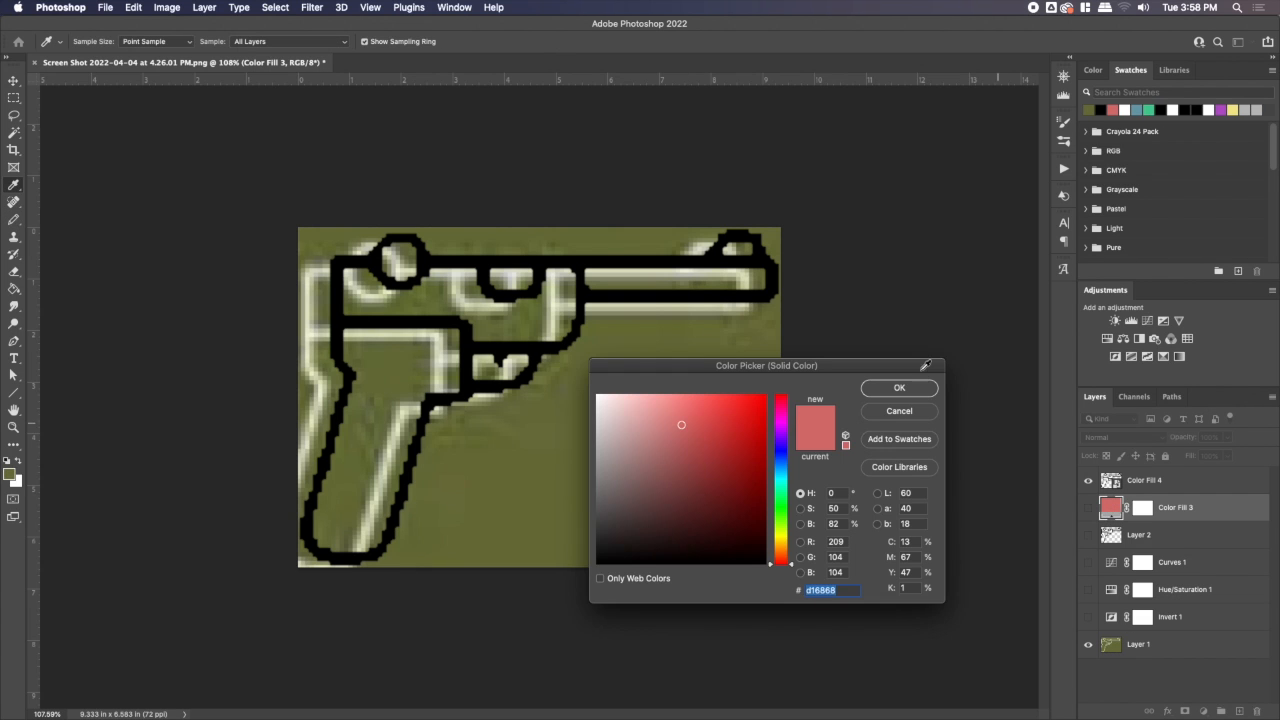
click(686, 423)
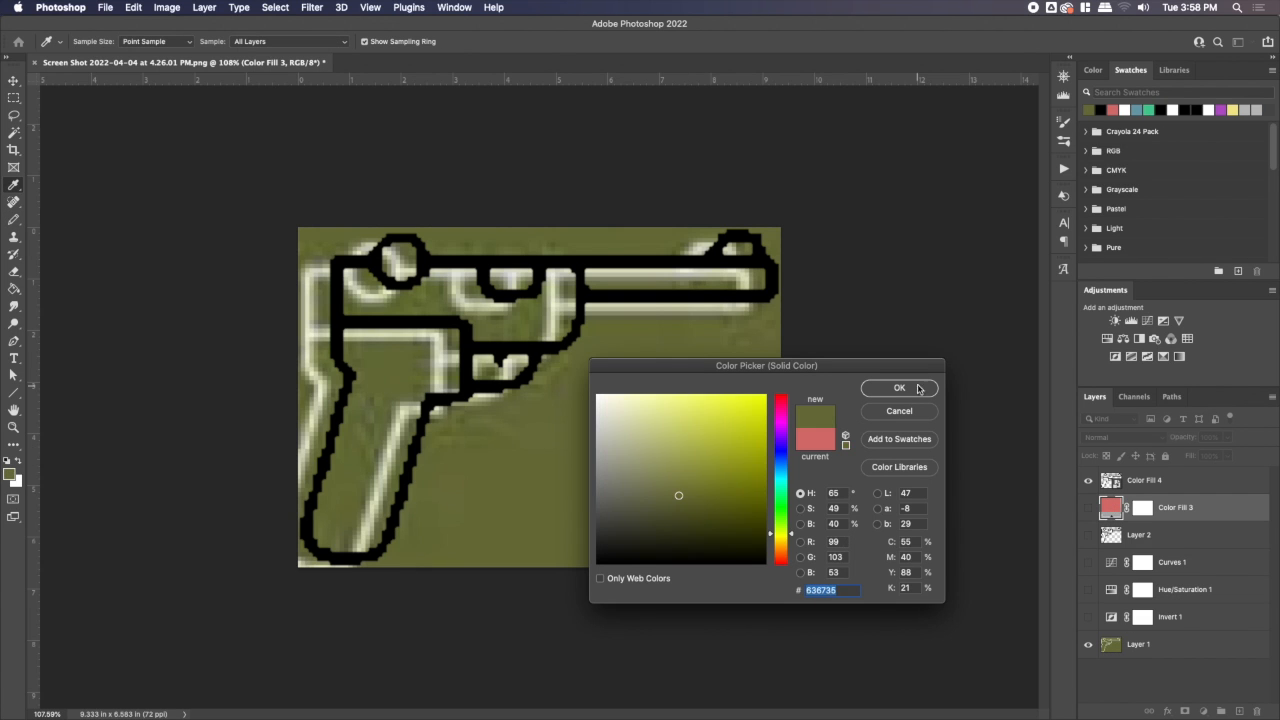
click(899, 388)
Invert the Color Fill 4 outline to white and show the olive Color Fill 3 background beneath it
click(1150, 484)
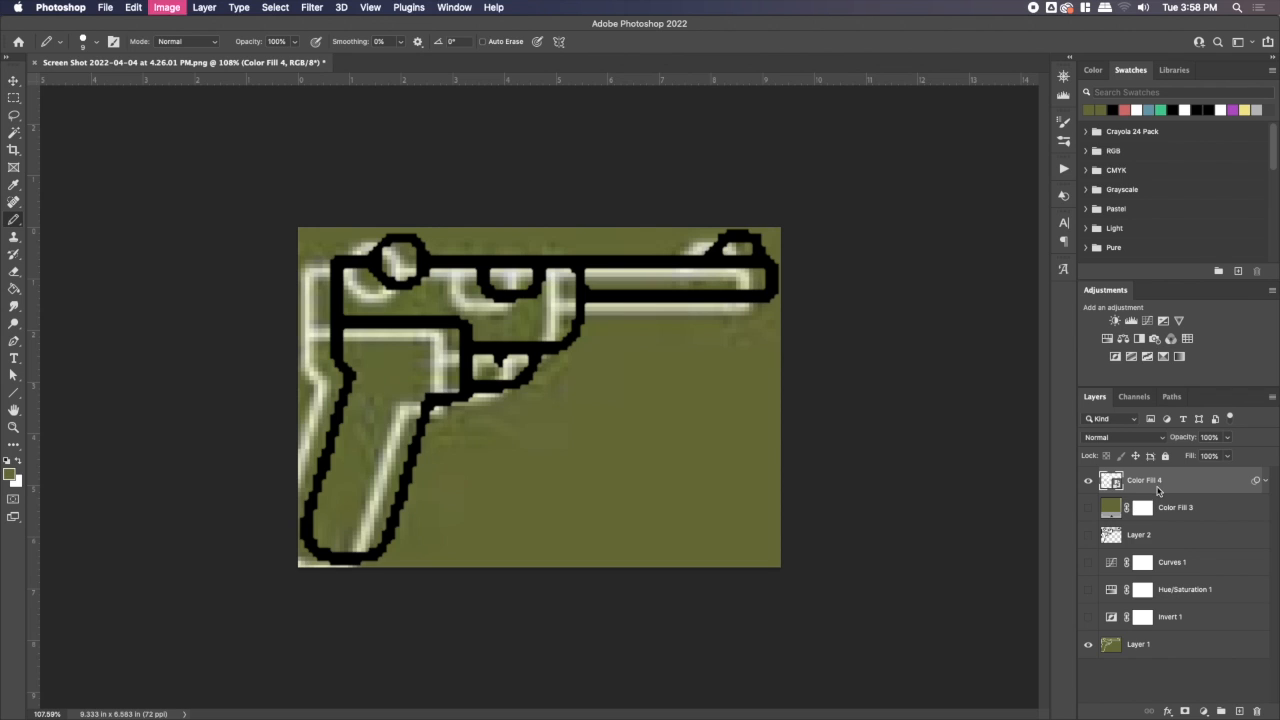
key(super+i)
click(1090, 508)
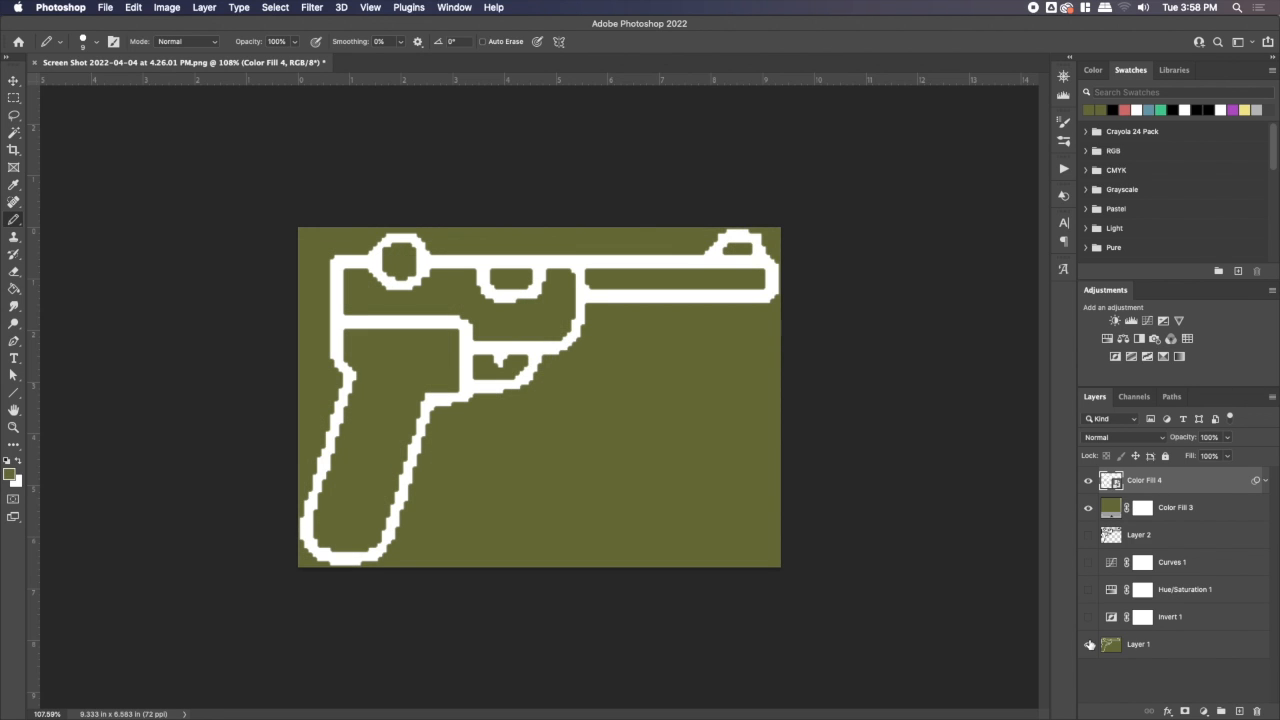
Group Color Fill 4 with Color Fill 3 and toggle the group's visibility to compare the redrawn pistol with the original Layer 1
click(1087, 478)
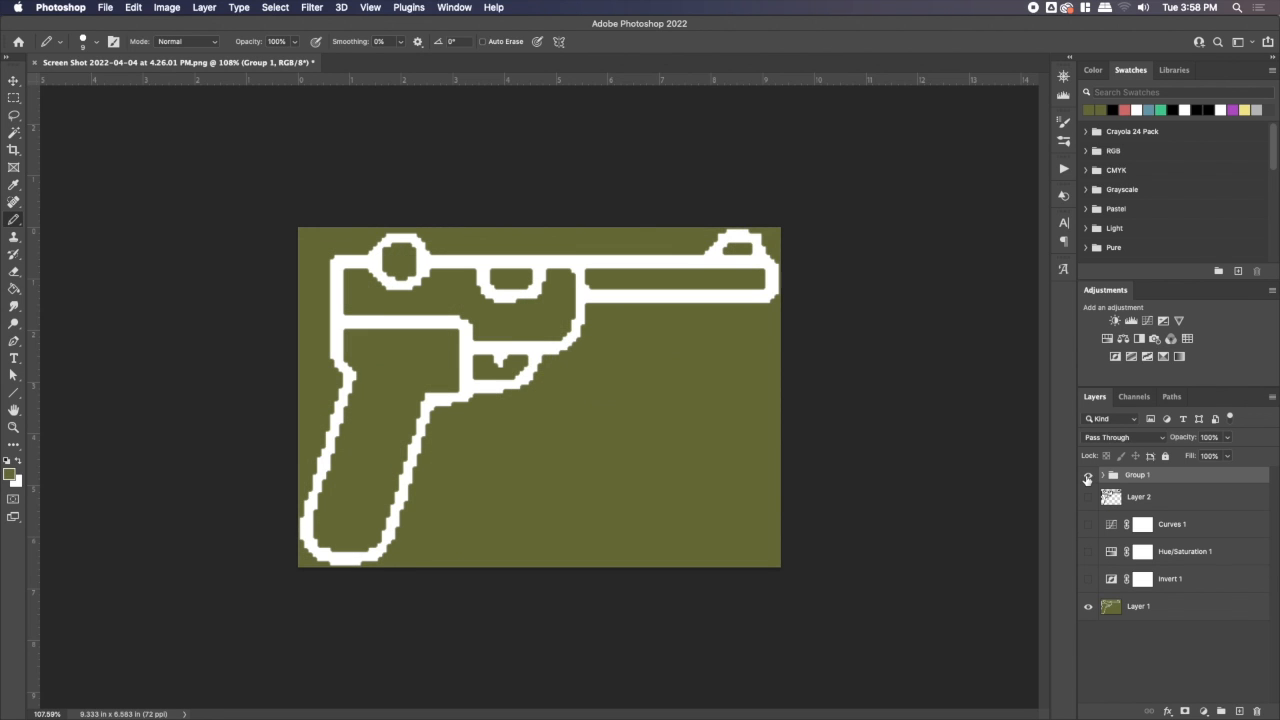
click(1087, 478)
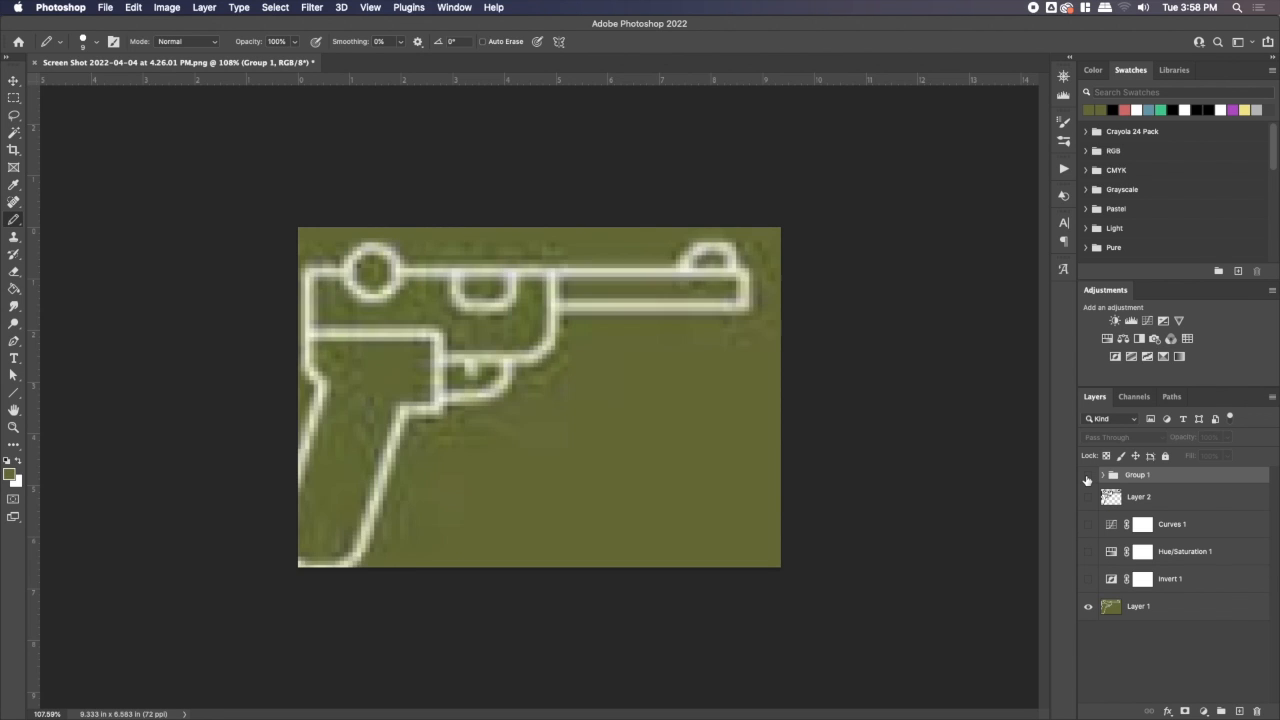
click(1087, 478)
key(z)
drag(677, 301, 697, 313)
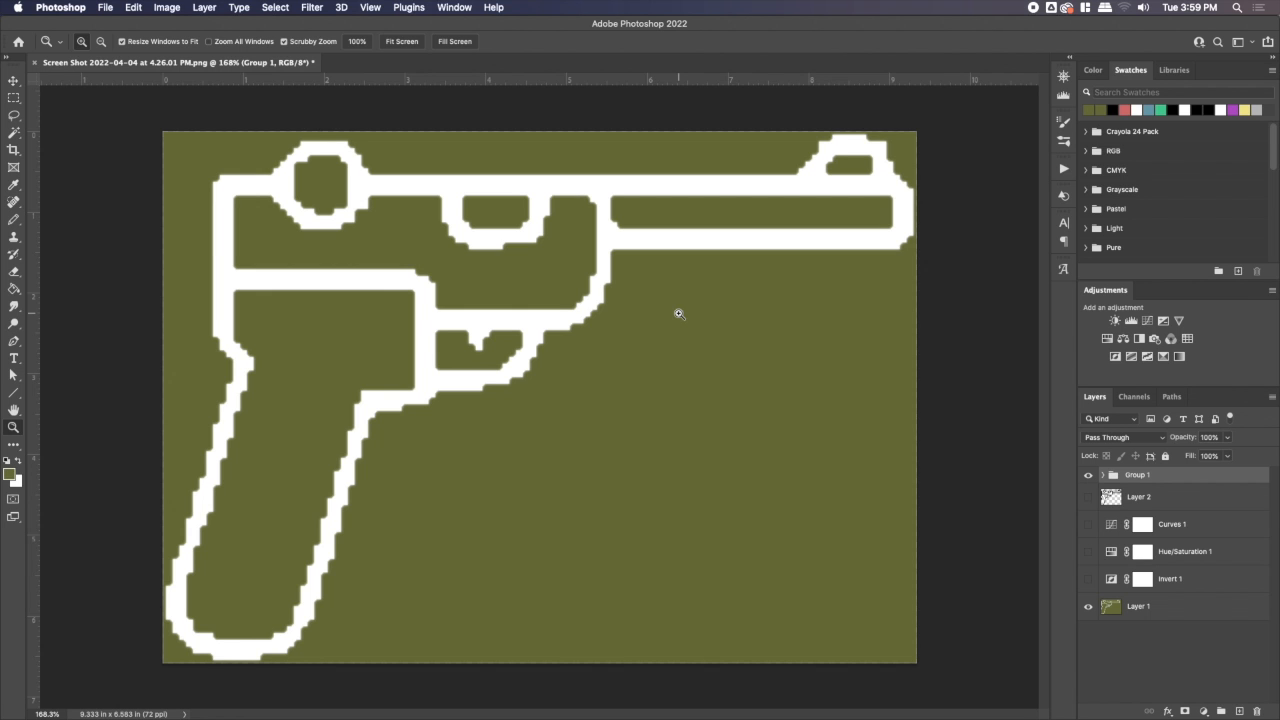
drag(679, 314, 650, 314)
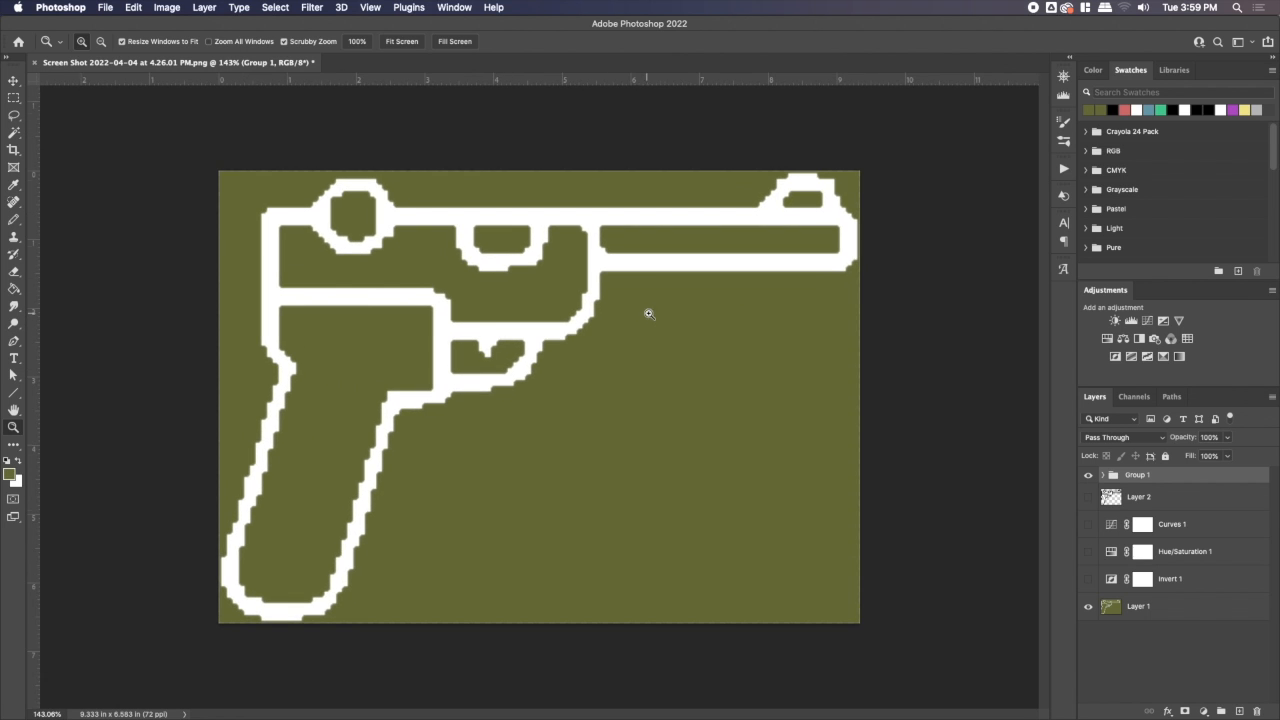